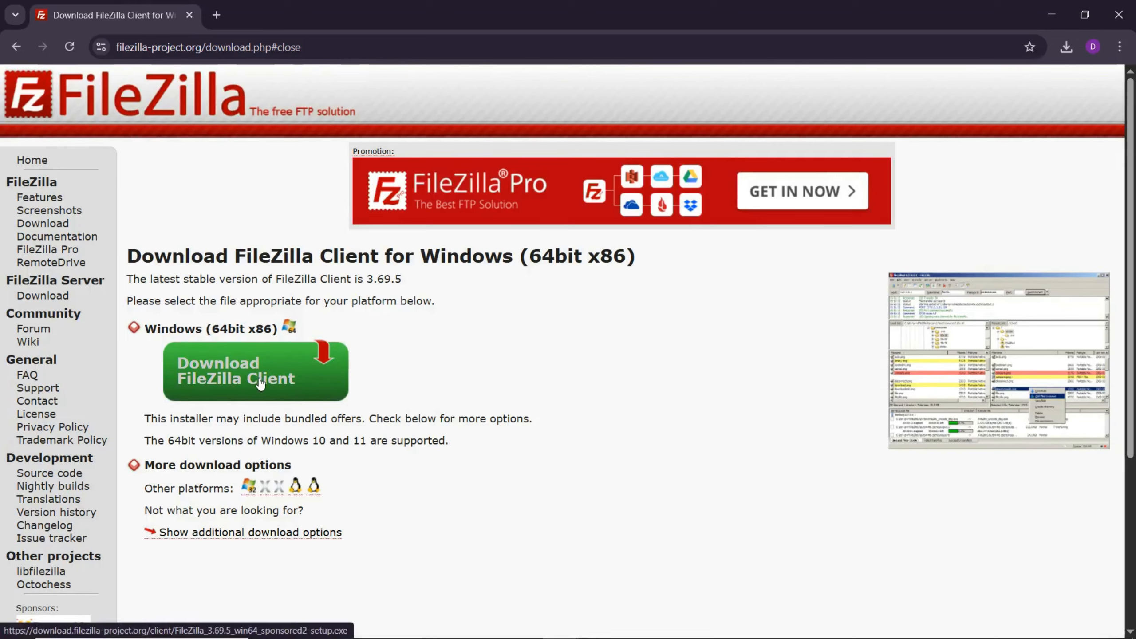
# Download the free FileZilla edition of the client for Windows (64bit x86).
pyautogui.click(260, 382)
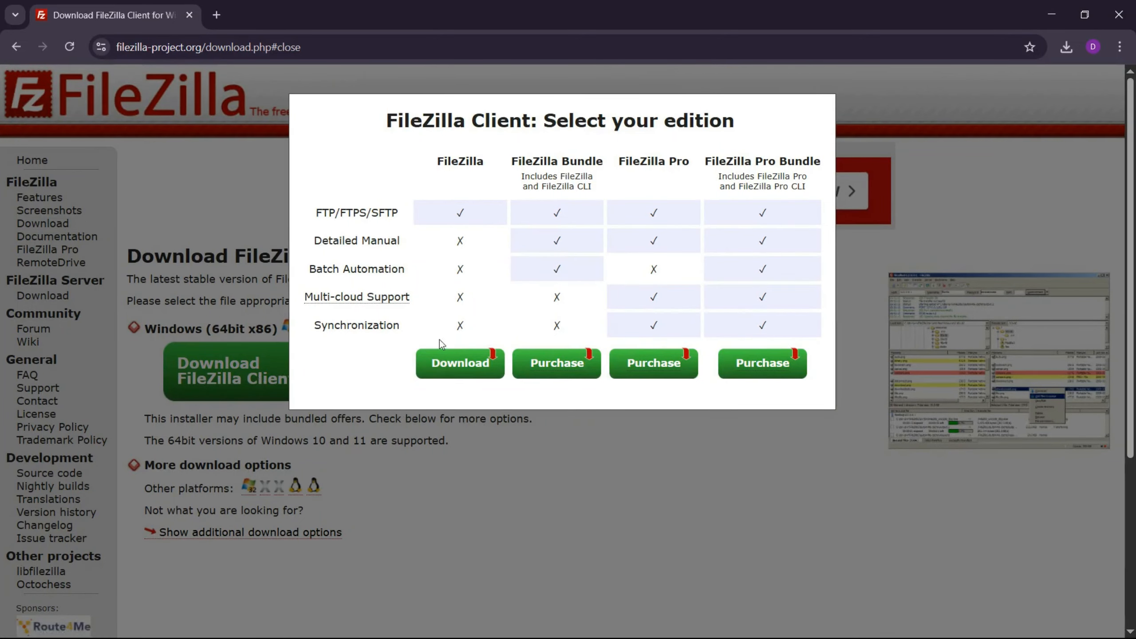
pyautogui.click(460, 363)
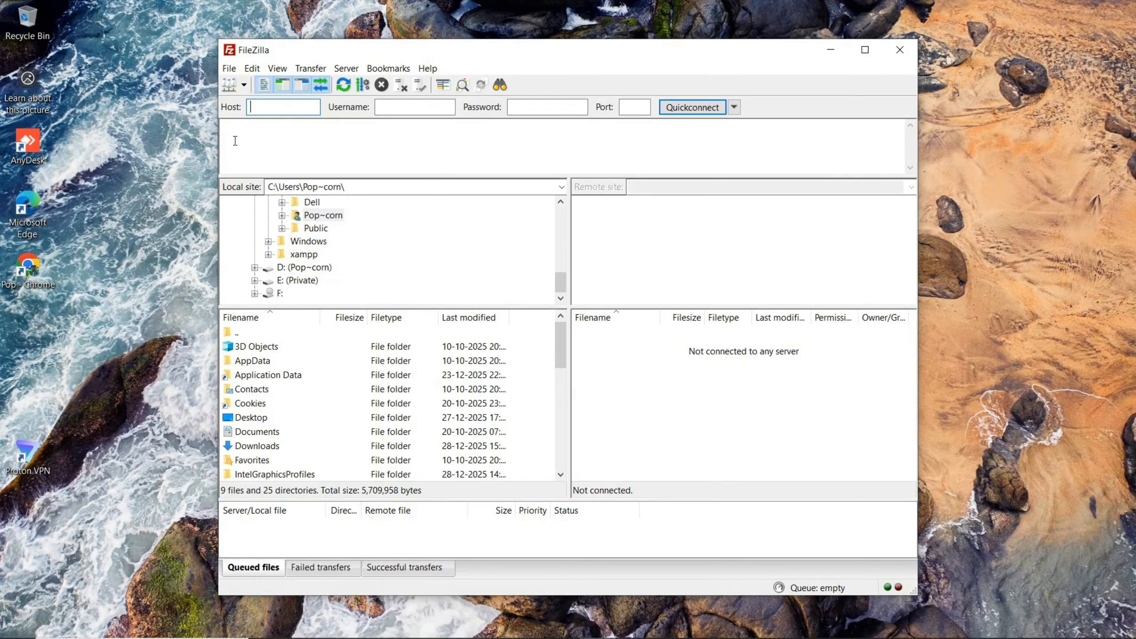
pyautogui.click(229, 68)
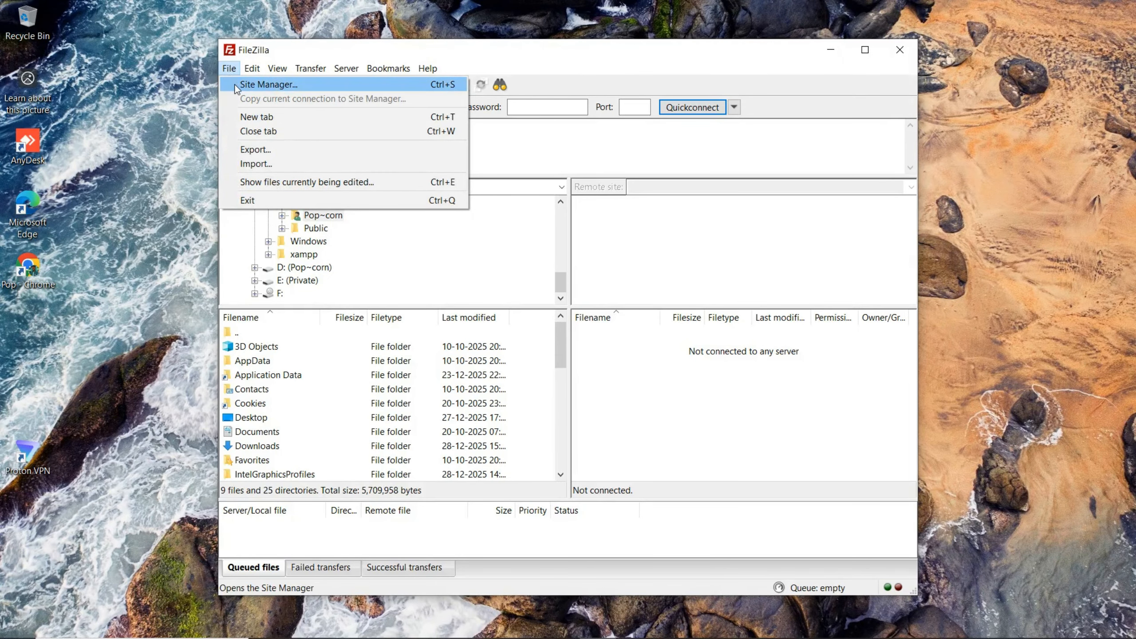
pyautogui.click(237, 85)
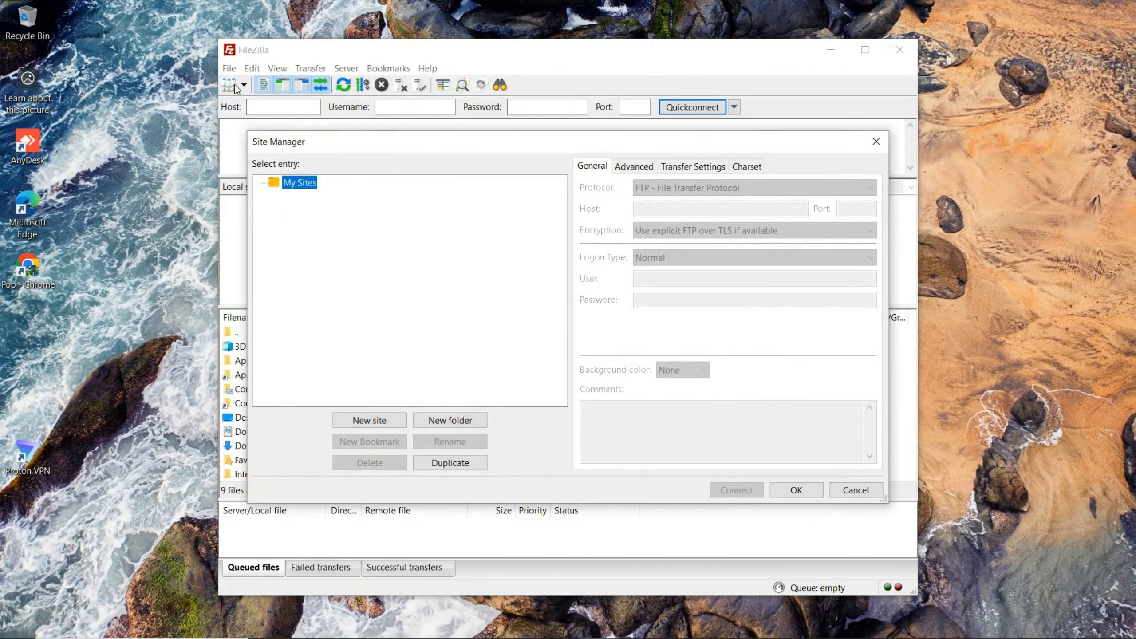
pyautogui.click(377, 421)
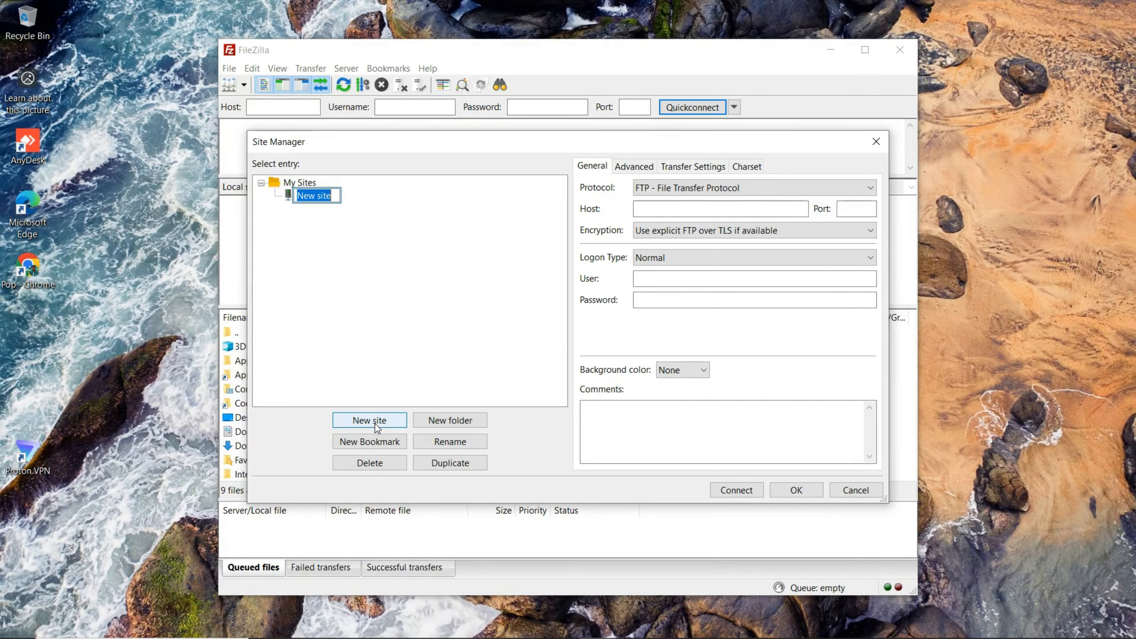
pyautogui.click(677, 278)
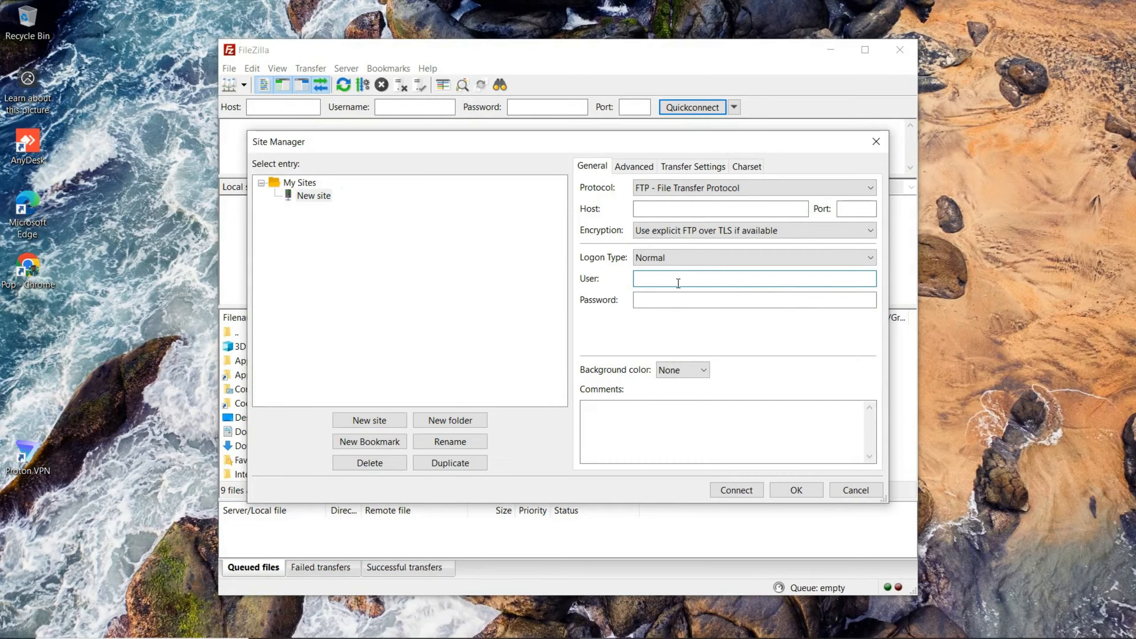
pyautogui.click(676, 300)
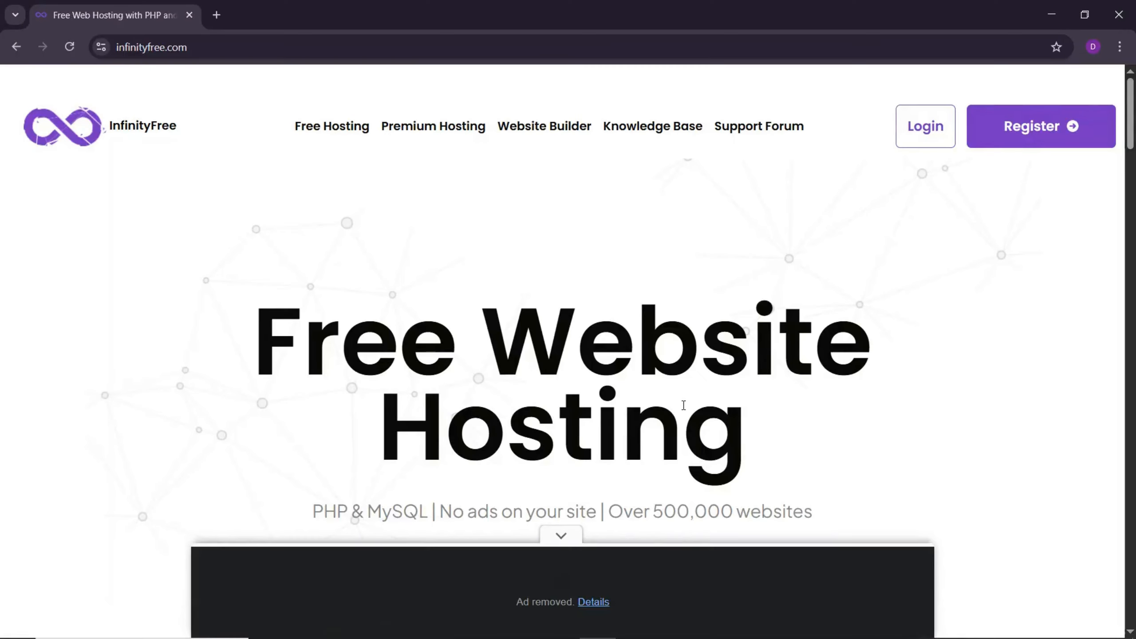
# Collapse the ad banner on the InfinityFree home page and log in to the account with Google.
pyautogui.scroll(-6, 684, 405)
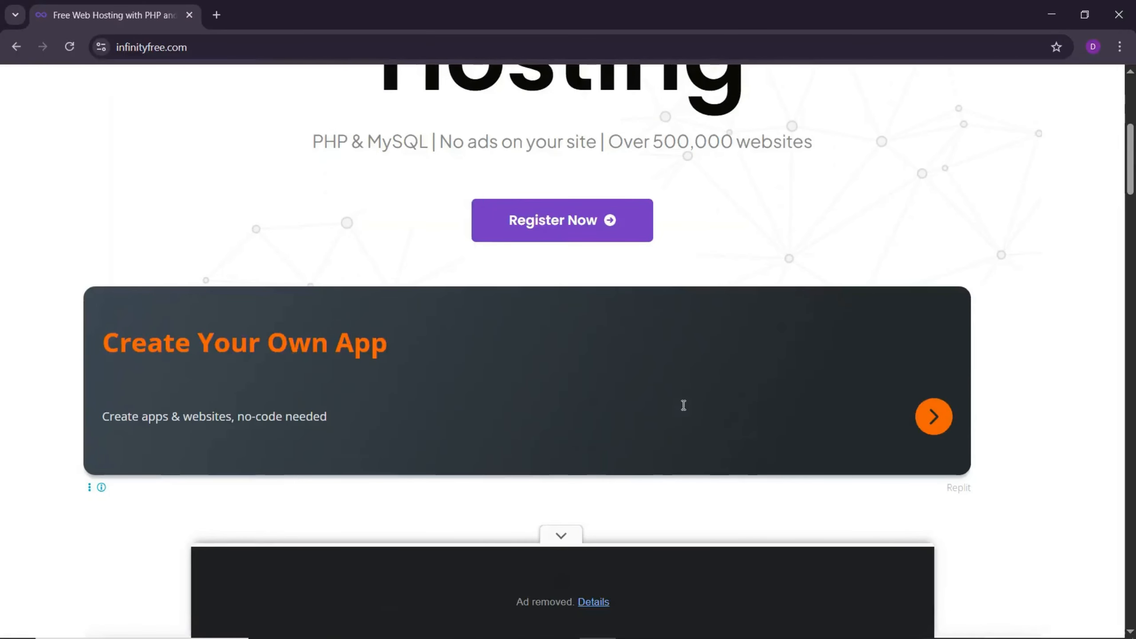
pyautogui.scroll(-10, 684, 405)
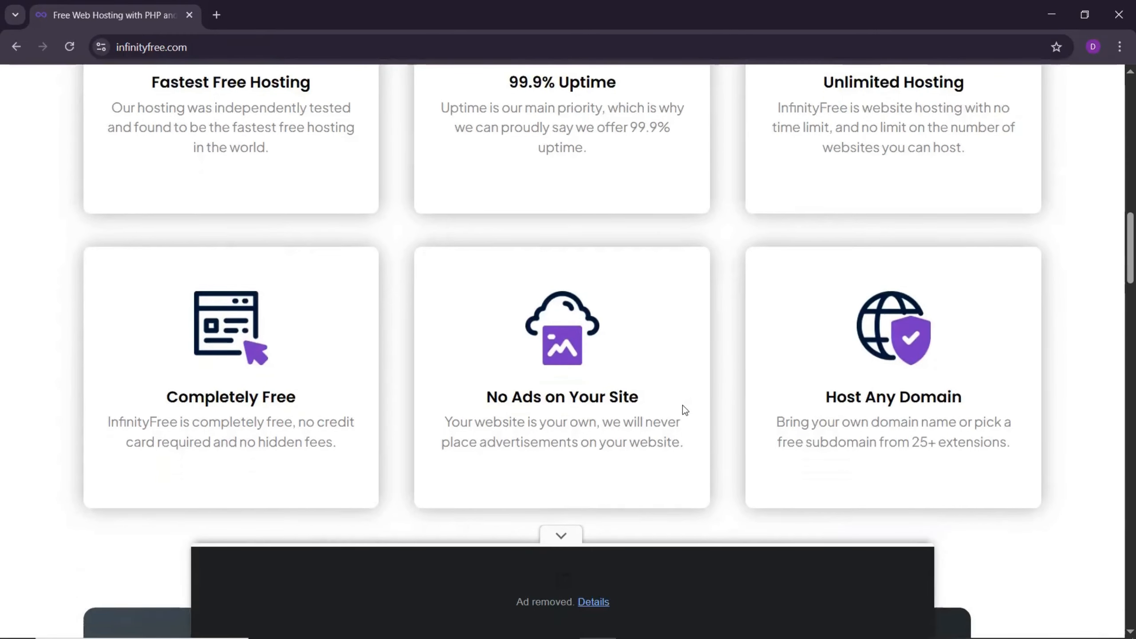
pyautogui.scroll(-10, 683, 405)
pyautogui.scroll(8, 683, 405)
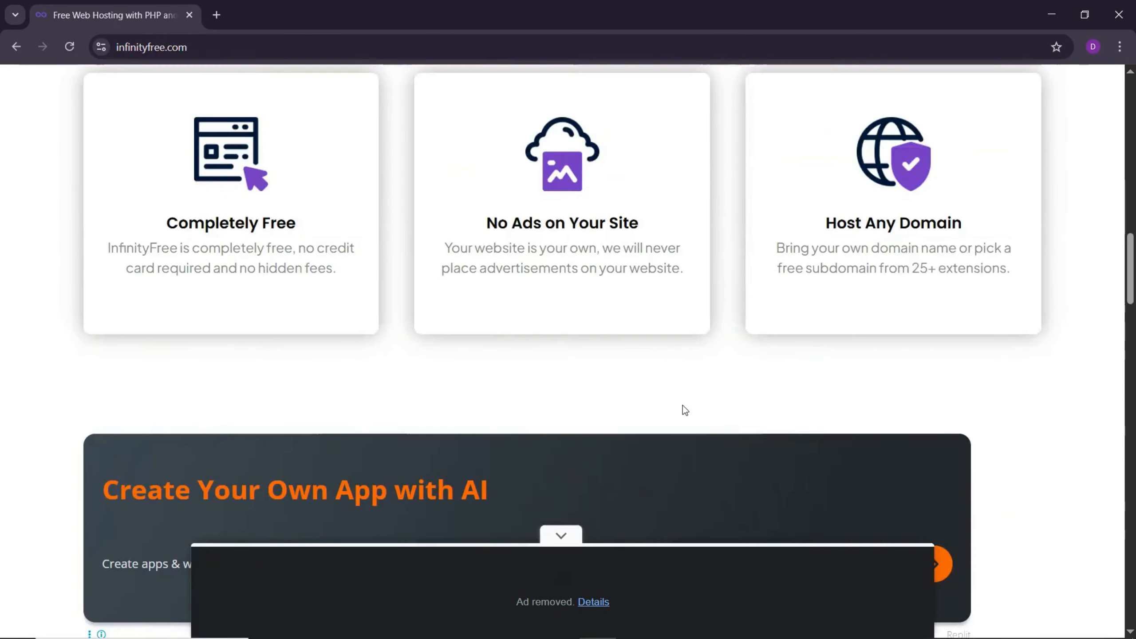
pyautogui.scroll(10, 685, 408)
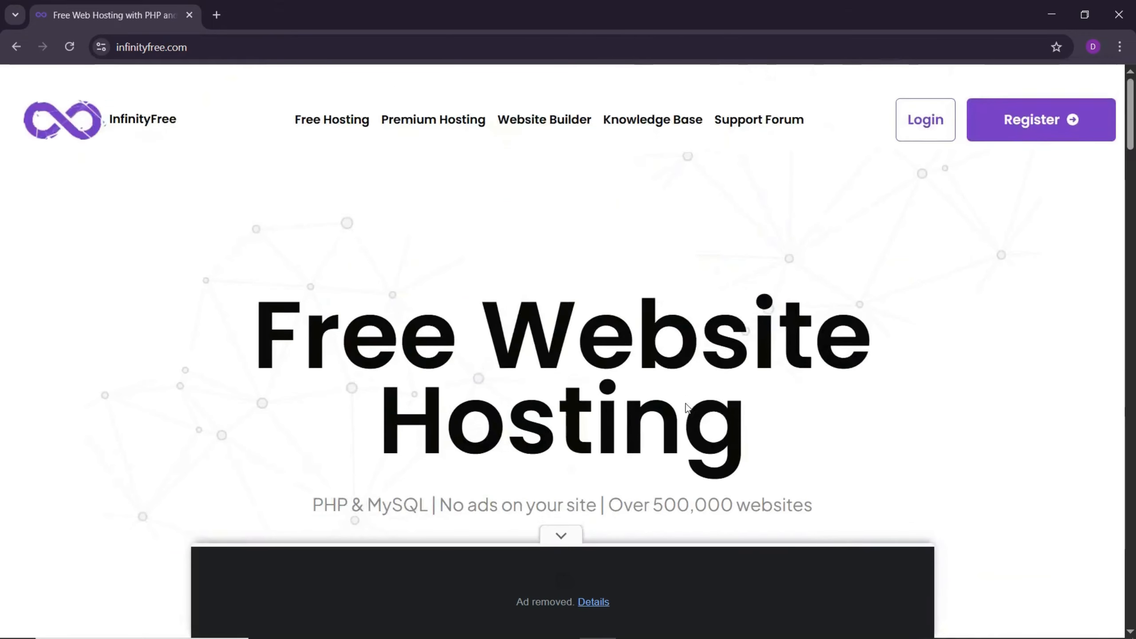
pyautogui.click(560, 536)
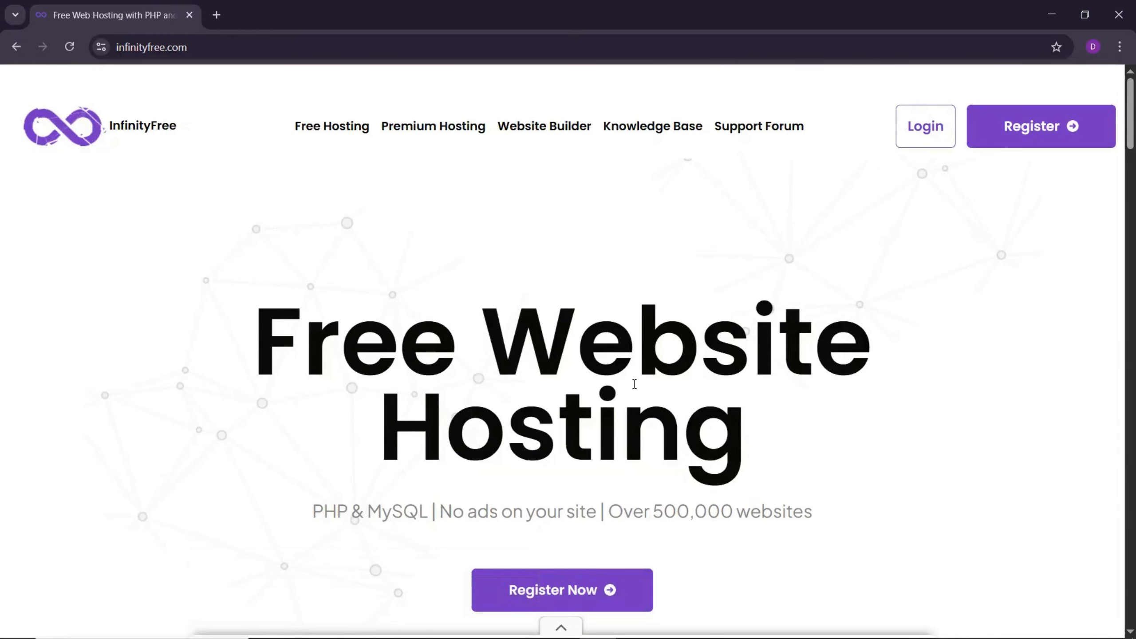
pyautogui.click(920, 138)
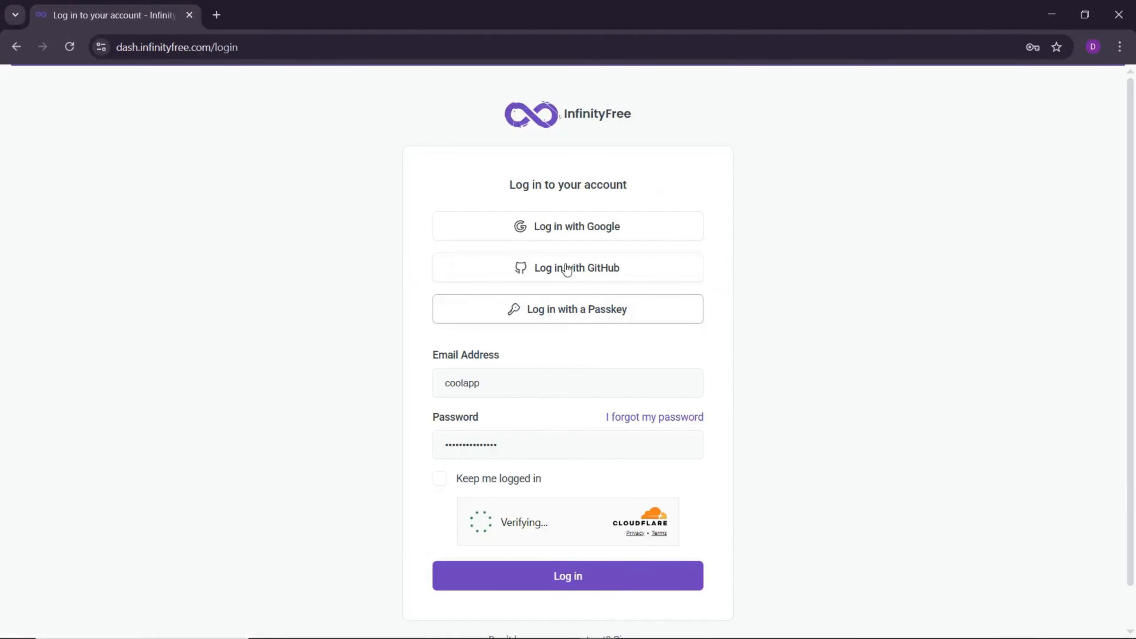
pyautogui.click(550, 227)
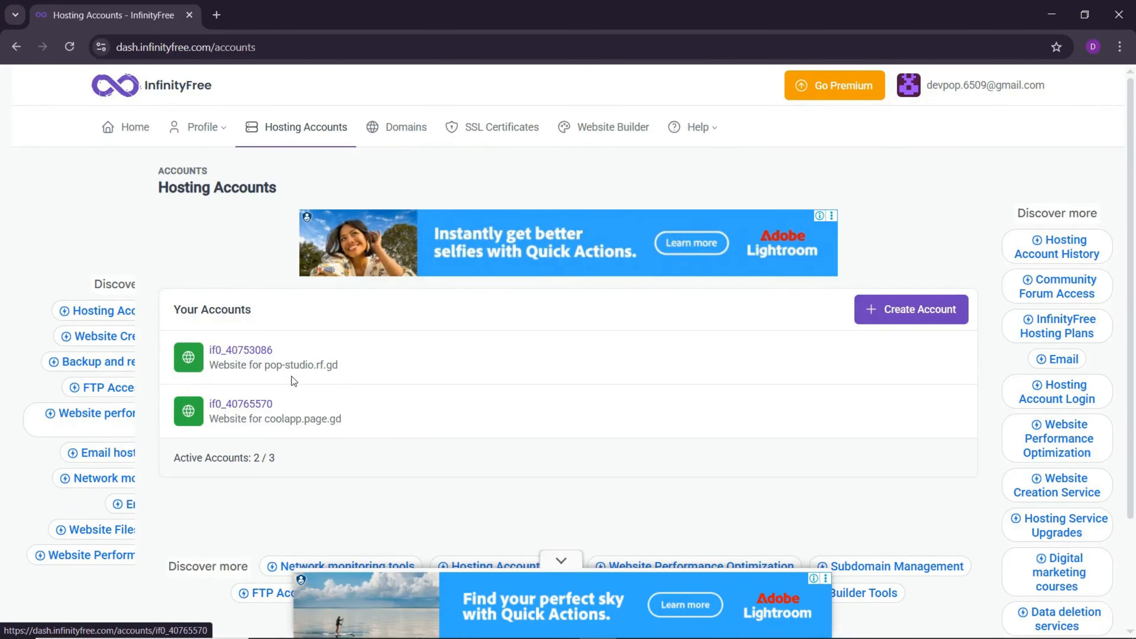
# Open the FTP details of the hosting account for coolapp.page.gd.
pyautogui.click(228, 405)
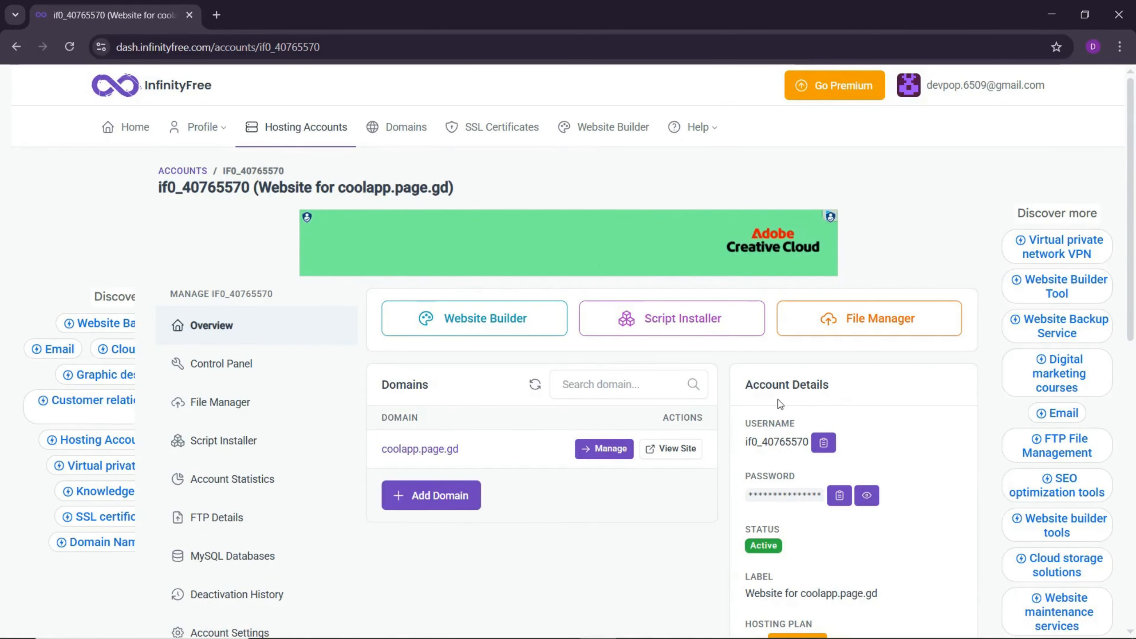
pyautogui.scroll(-1, 743, 415)
pyautogui.scroll(-3, 743, 416)
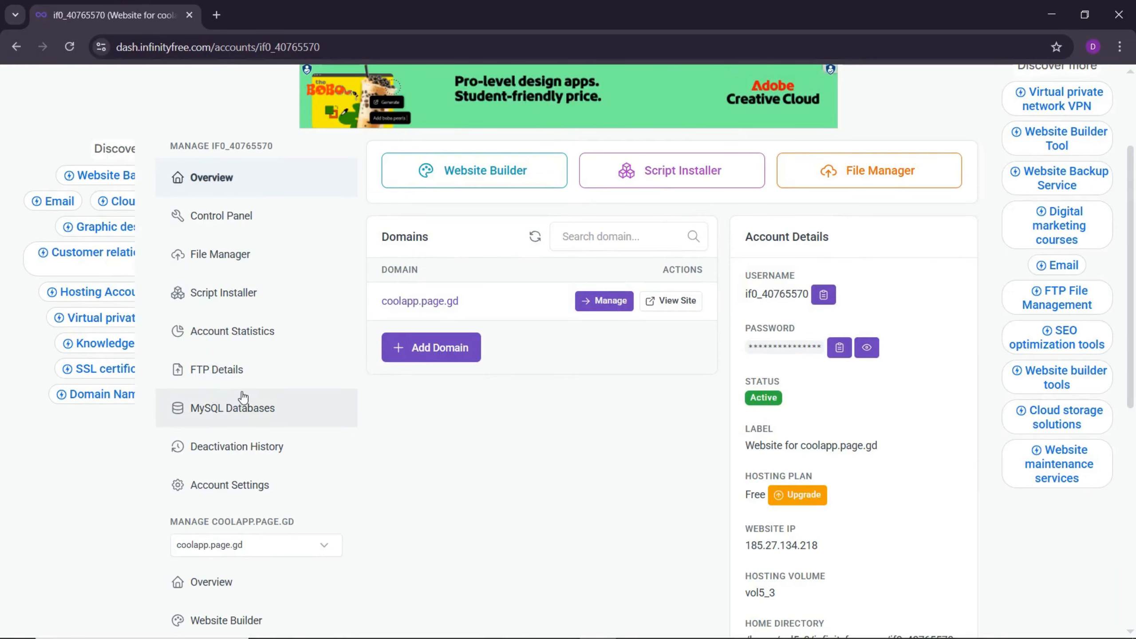
pyautogui.click(272, 370)
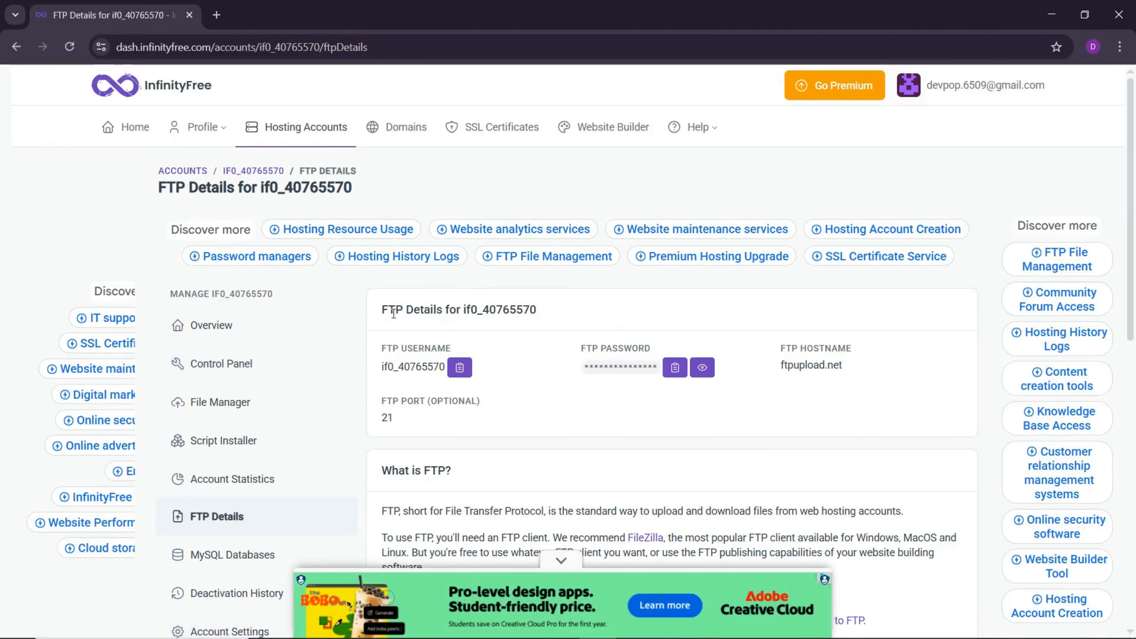
pyautogui.moveTo(381, 313); pyautogui.dragTo(531, 312)
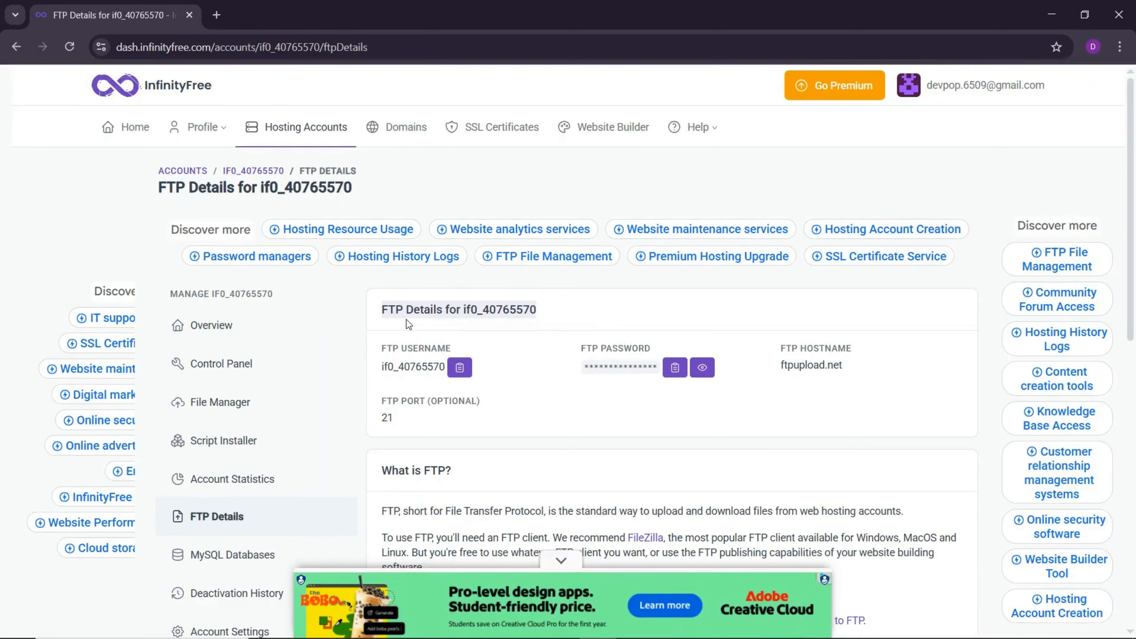
pyautogui.click(575, 405)
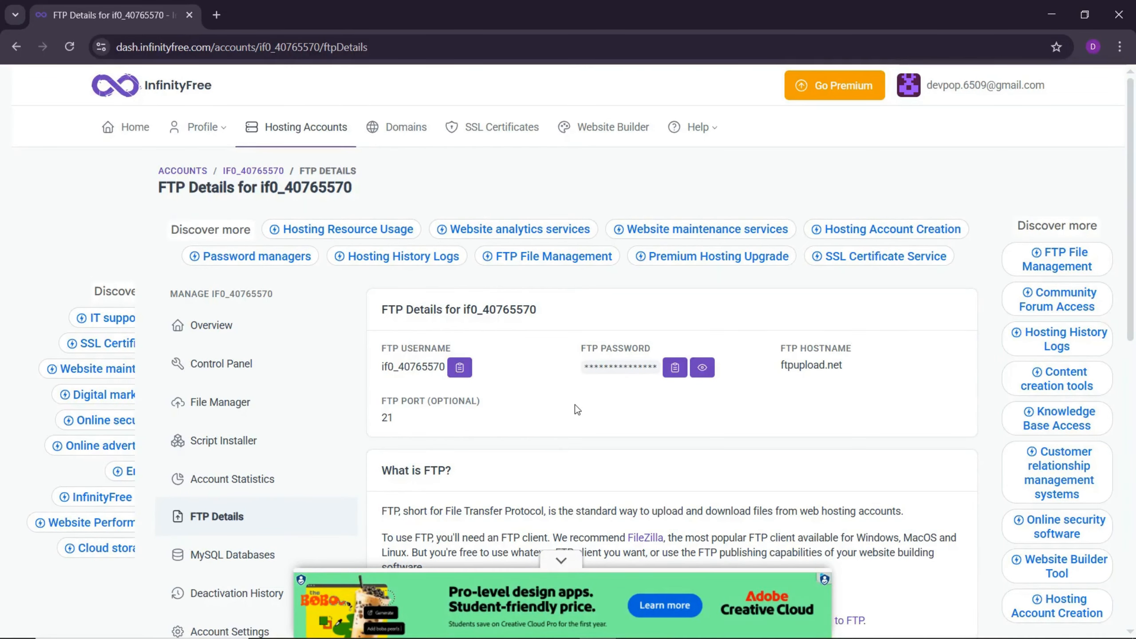
# Copy the hosting account's FTP username and switch to FileZilla.
pyautogui.click(459, 367)
pyautogui.moveTo(383, 347); pyautogui.dragTo(458, 352)
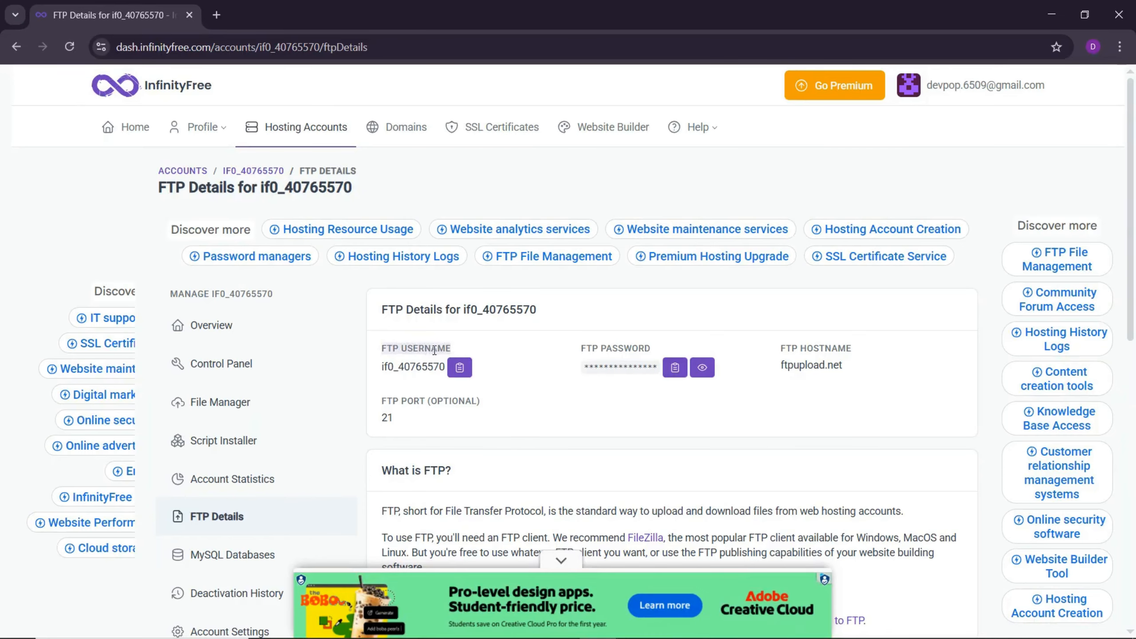
pyautogui.click(634, 624)
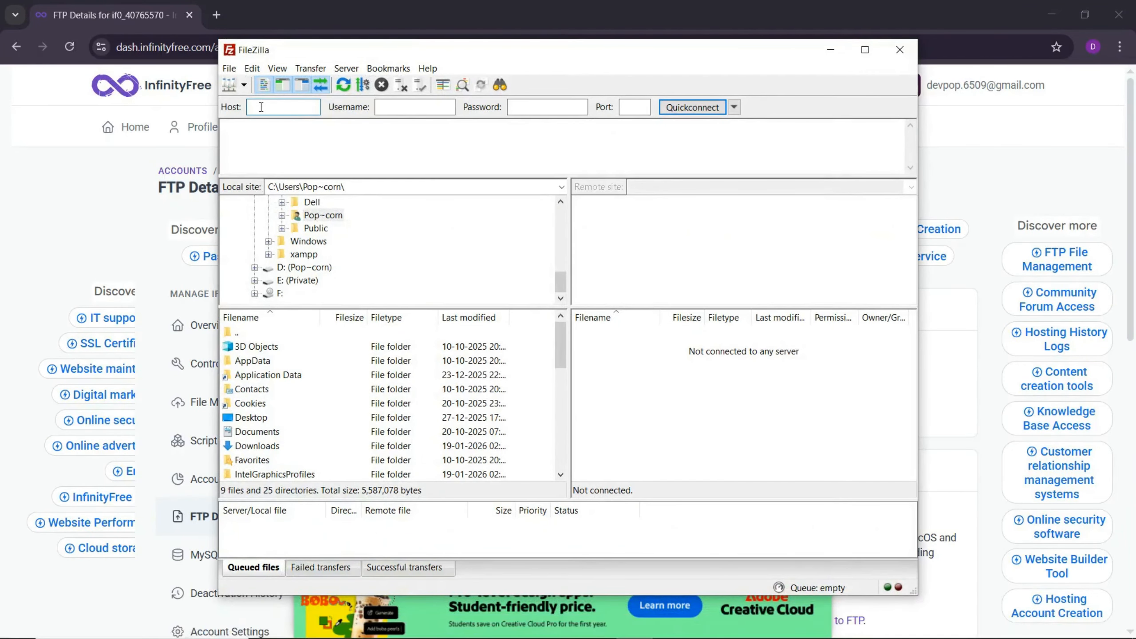
# Create a new site in the Site Manager and paste the copied FTP username as its user.
pyautogui.click(244, 85)
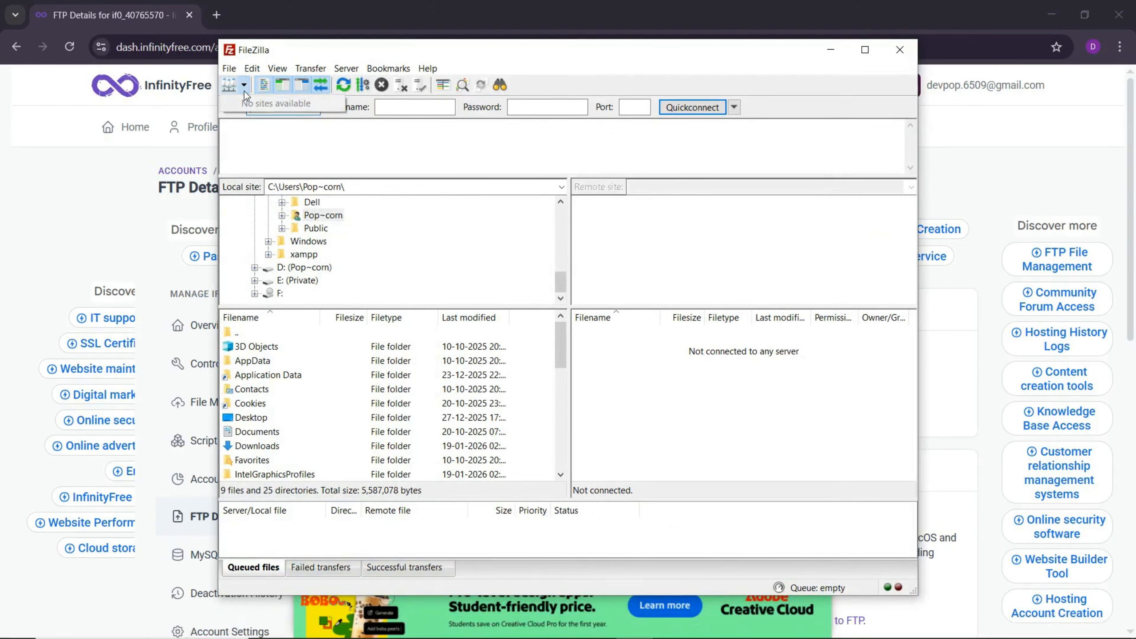
pyautogui.click(234, 88)
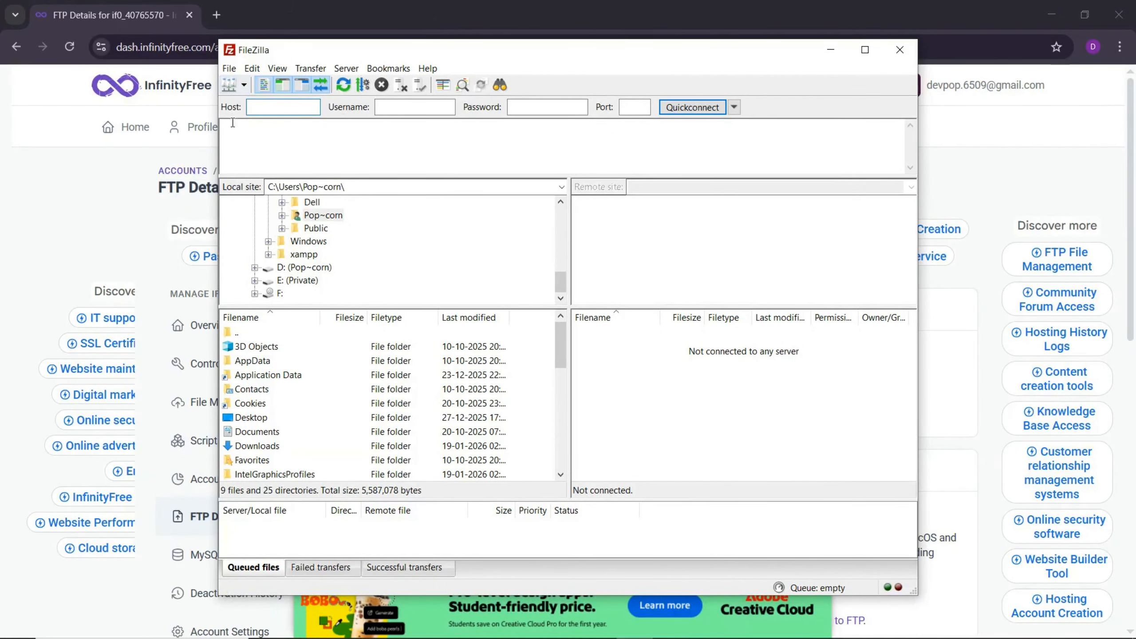
pyautogui.click(230, 86)
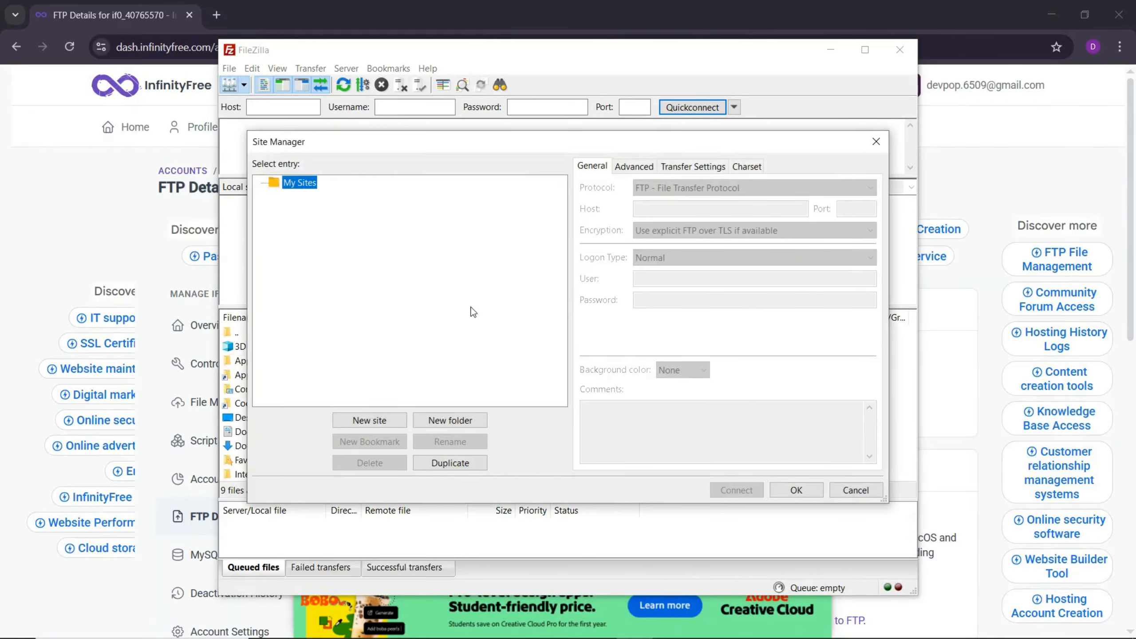
pyautogui.click(371, 420)
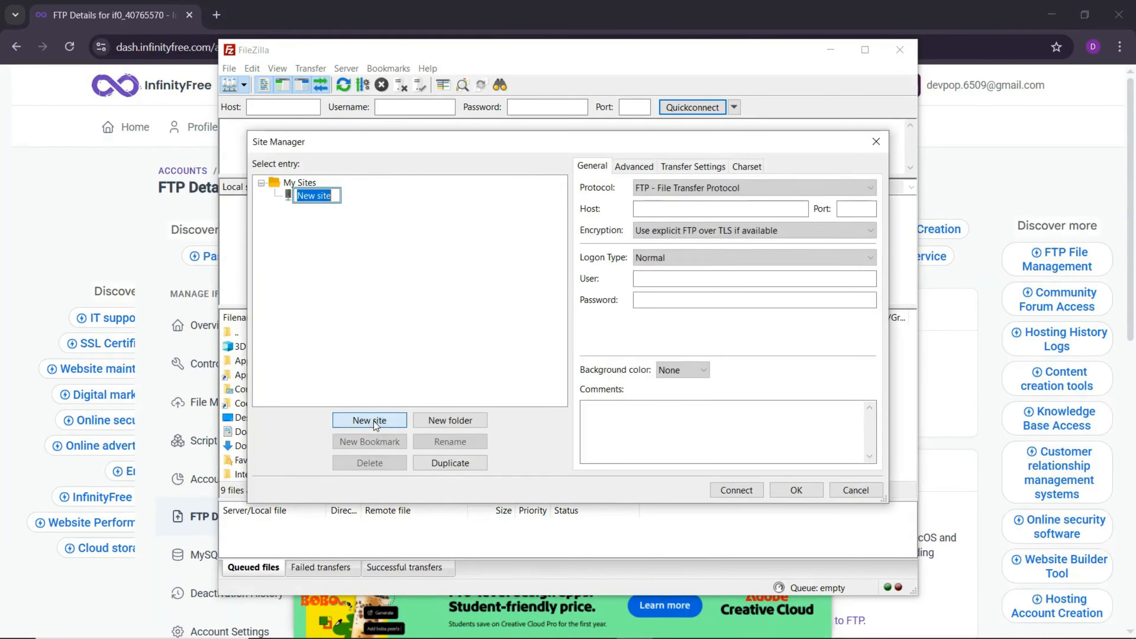
pyautogui.click(655, 279)
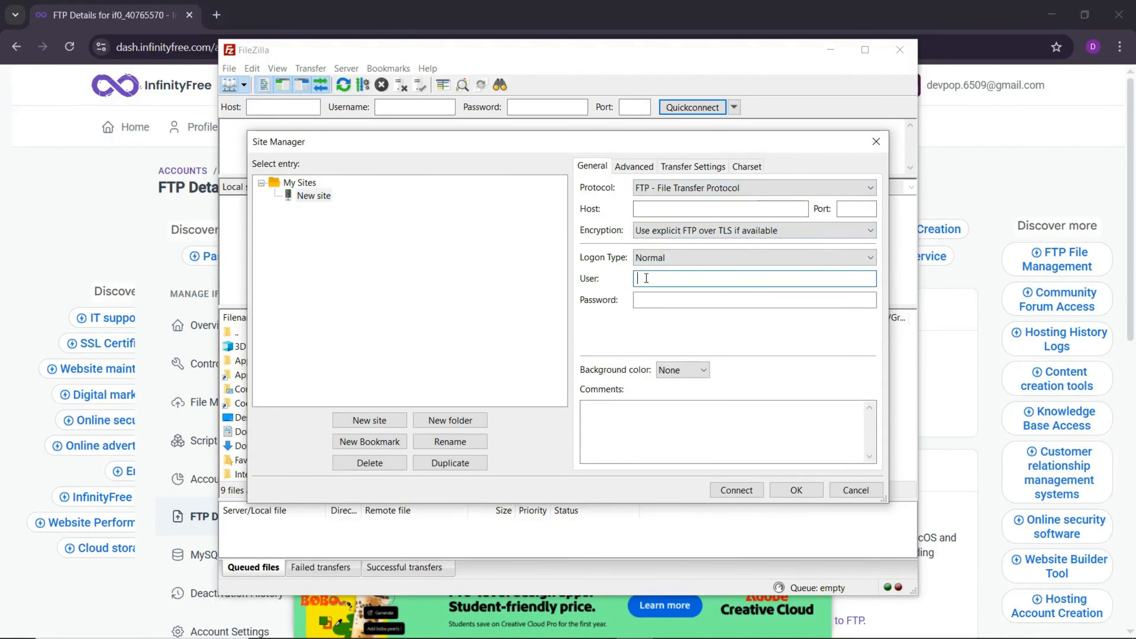
pyautogui.hotkey('ctrl', 'v')
# Copy the FTP password from the InfinityFree page in Chrome and paste it as the new site's password in FileZilla.
pyautogui.hotkey('alt', 'Tab')
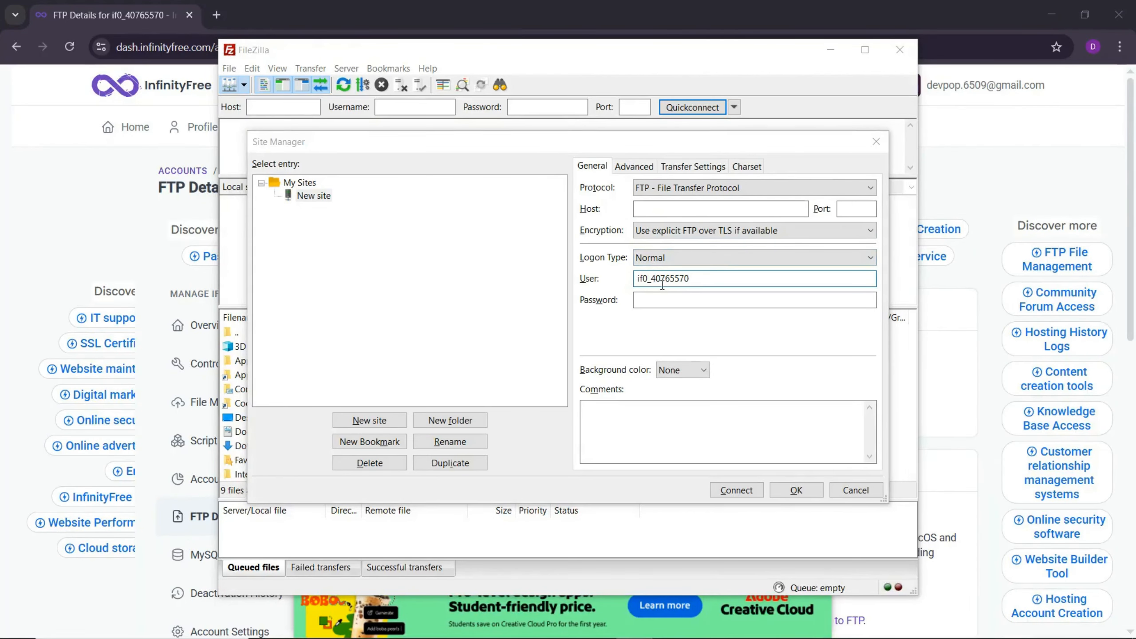
pyautogui.hotkey('alt', 'Tab')
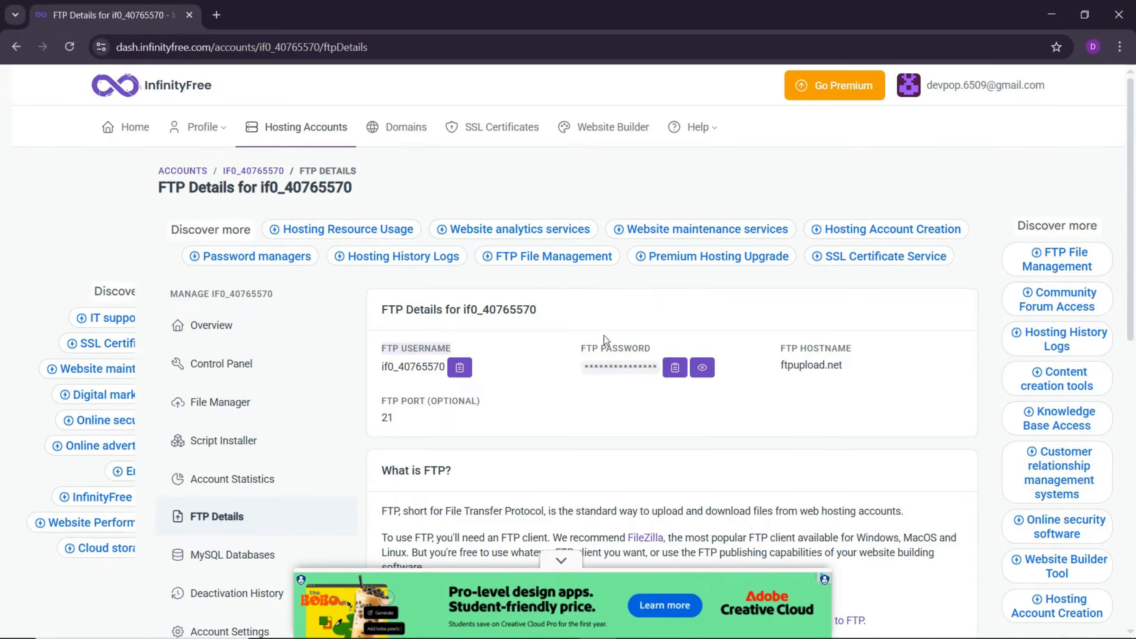
pyautogui.moveTo(578, 350); pyautogui.dragTo(658, 352)
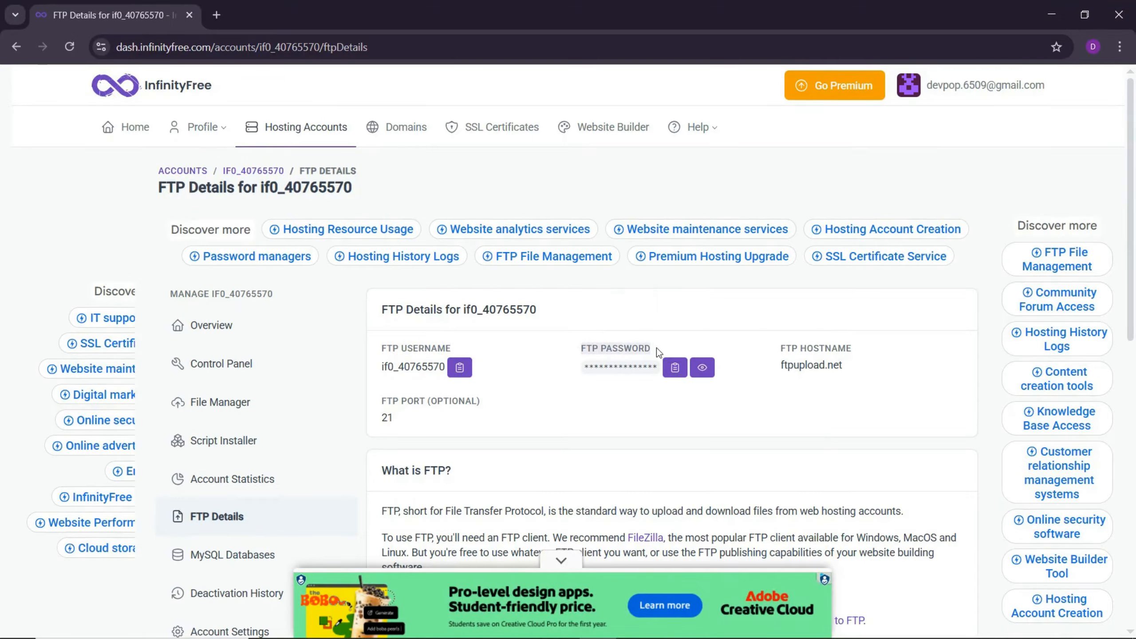
pyautogui.click(675, 367)
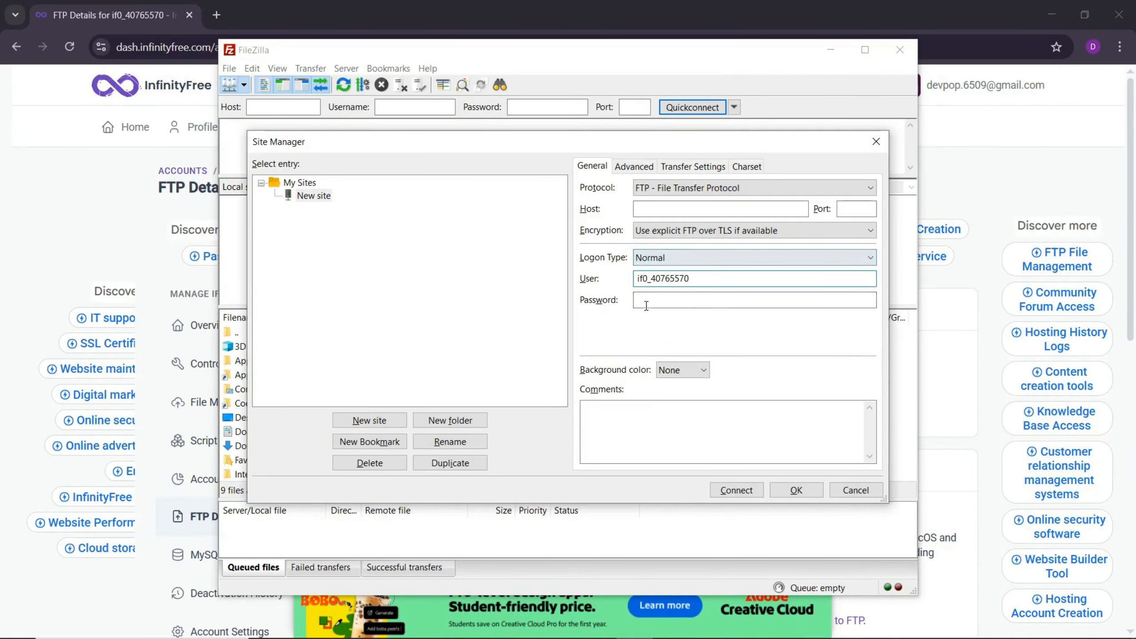
pyautogui.click(655, 301)
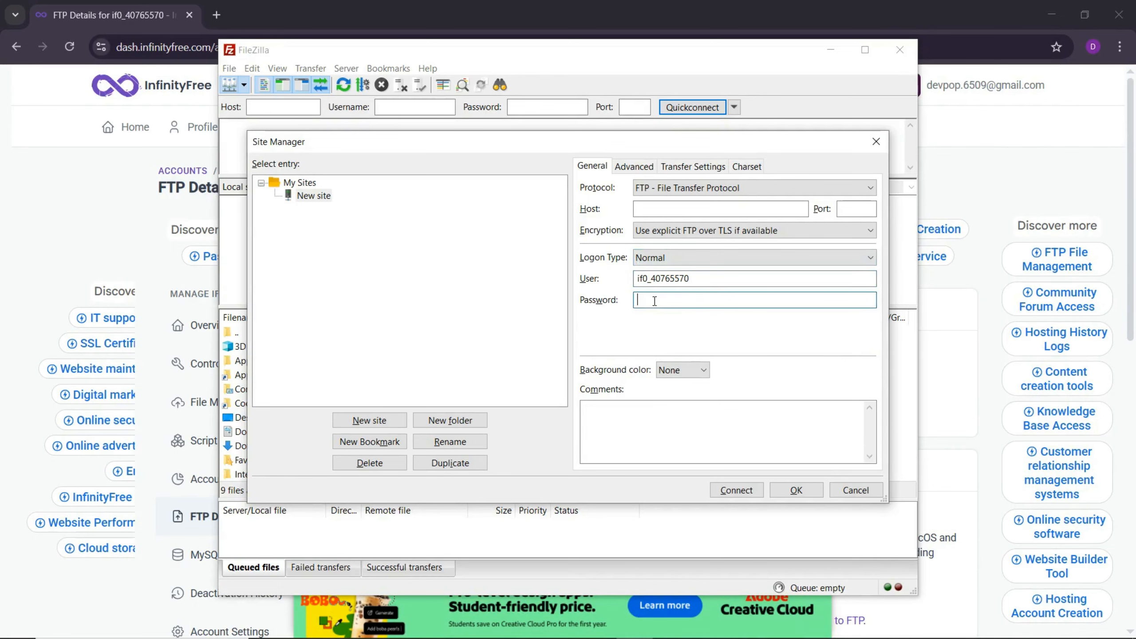
pyautogui.hotkey('ctrl', 'v')
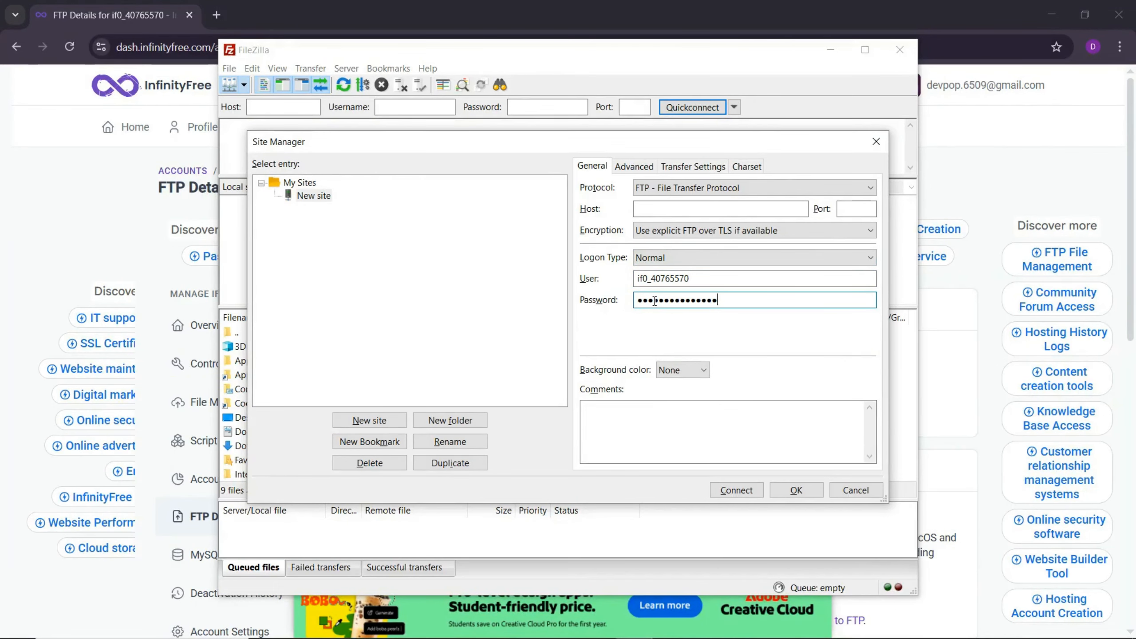
# Copy the FTP hostname ftpupload.net from the InfinityFree page in Chrome and paste it as the new site's host in FileZilla.
pyautogui.hotkey('alt', 'Tab')
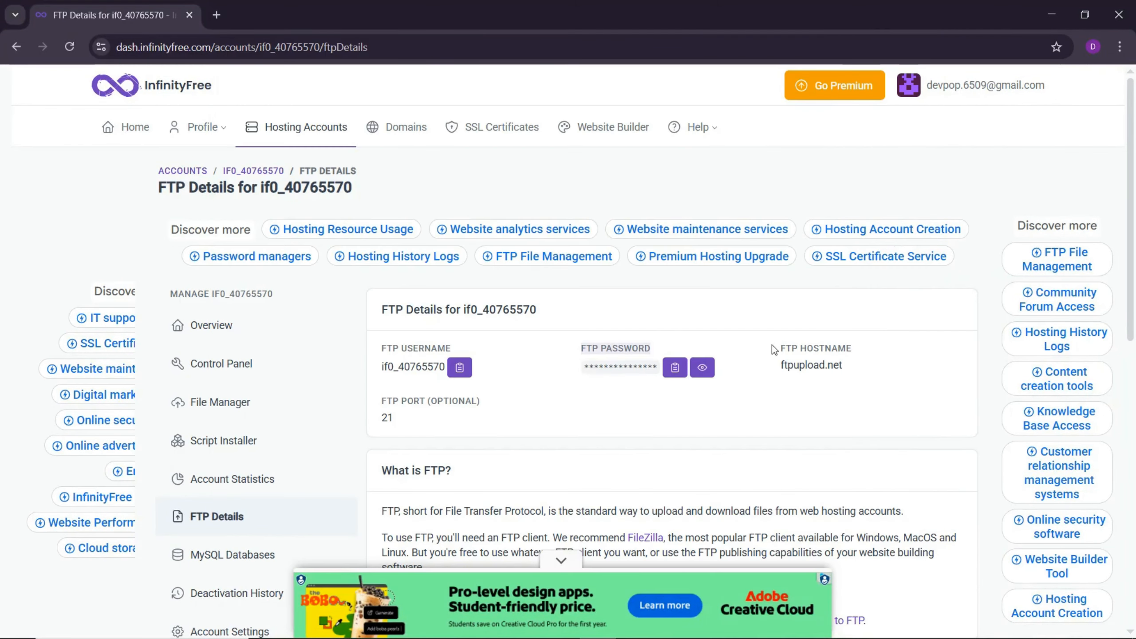
pyautogui.moveTo(778, 350); pyautogui.dragTo(856, 349)
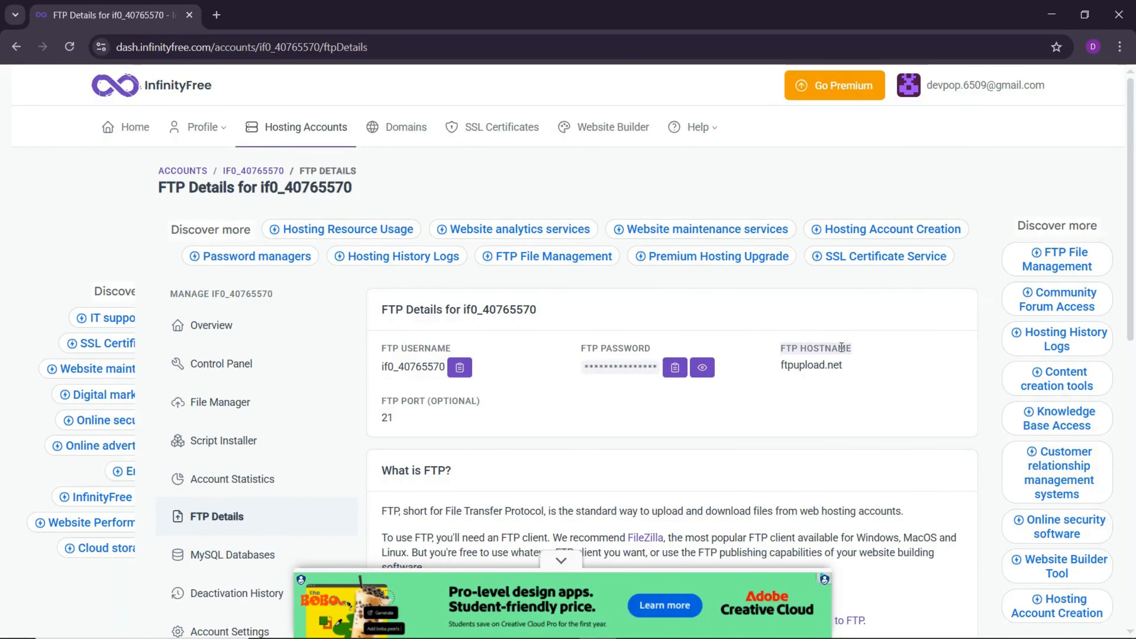
pyautogui.moveTo(782, 366); pyautogui.dragTo(844, 370)
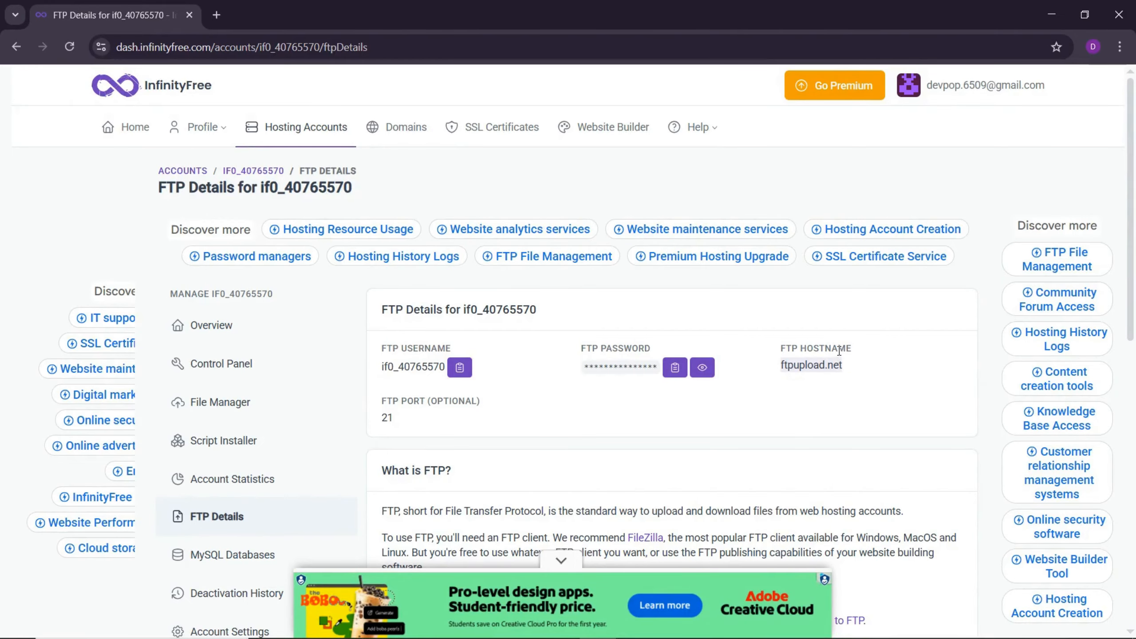
pyautogui.hotkey('alt', 'Tab')
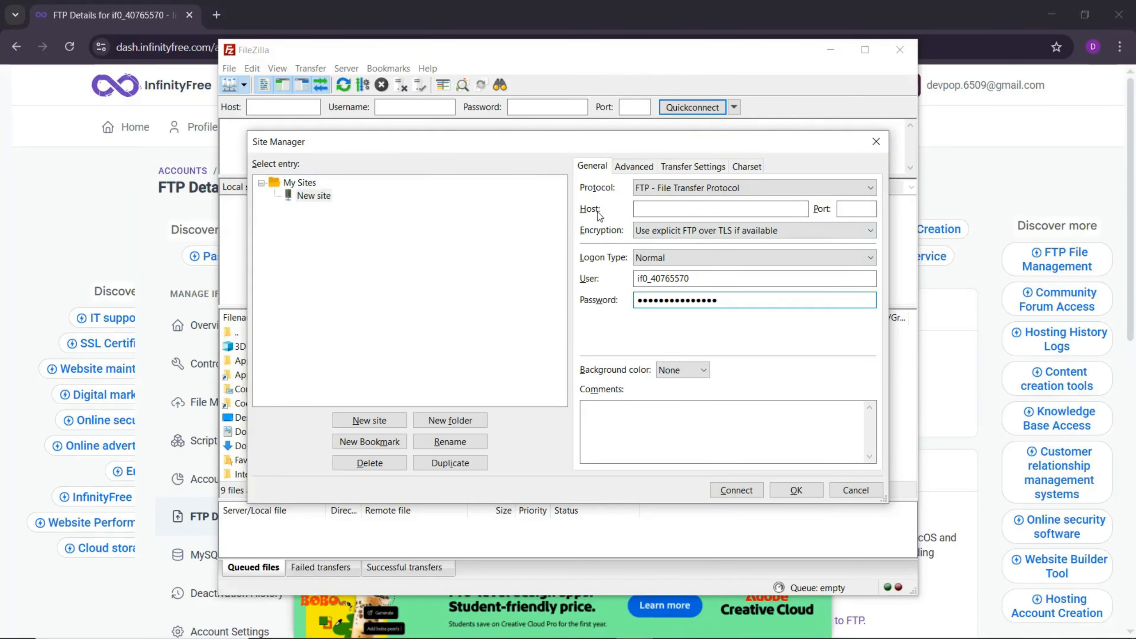
pyautogui.click(675, 209)
pyautogui.hotkey('ctrl', 'v')
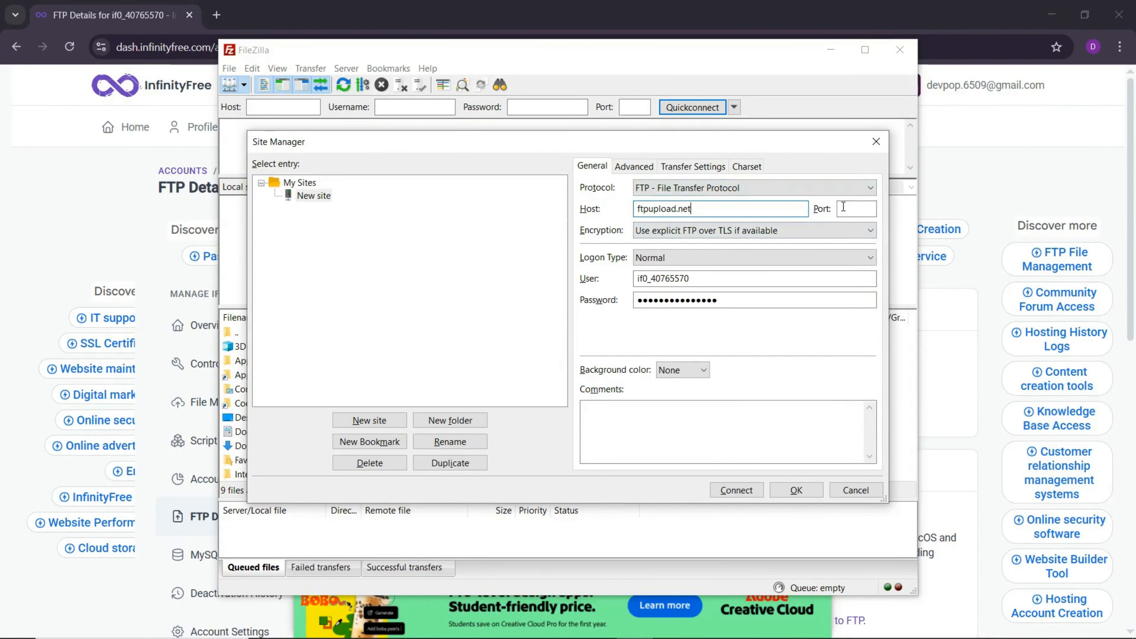
# Check the FTP port on the InfinityFree page and set the new site's port to 21 in FileZilla.
pyautogui.click(851, 215)
pyautogui.hotkey('alt', 'Tab')
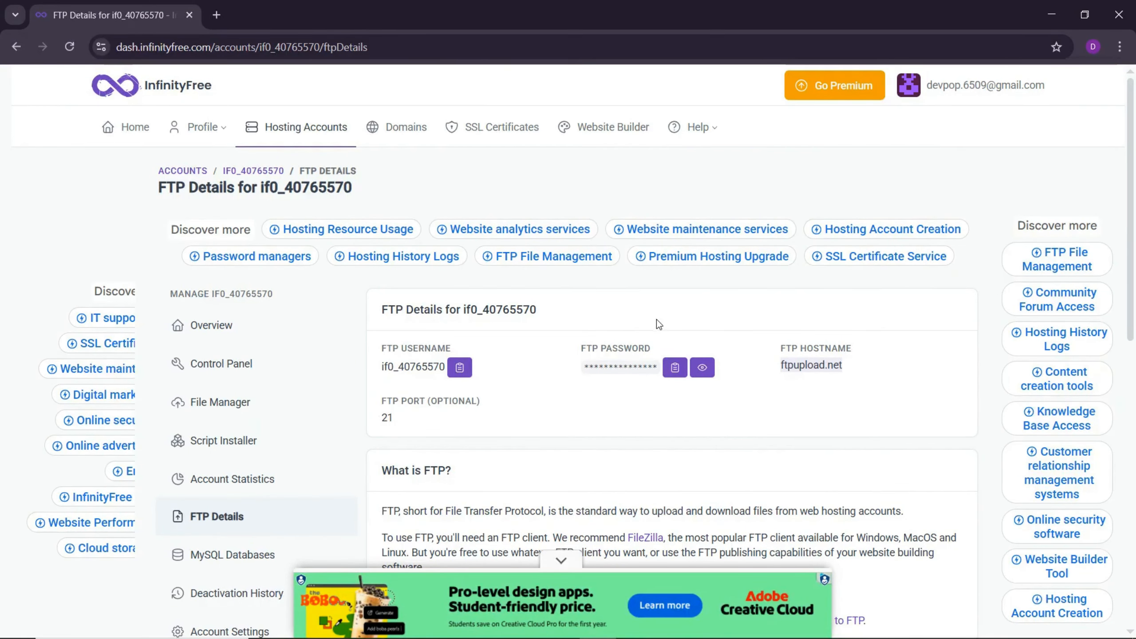
pyautogui.hotkey('alt', 'Tab')
pyautogui.click(847, 208)
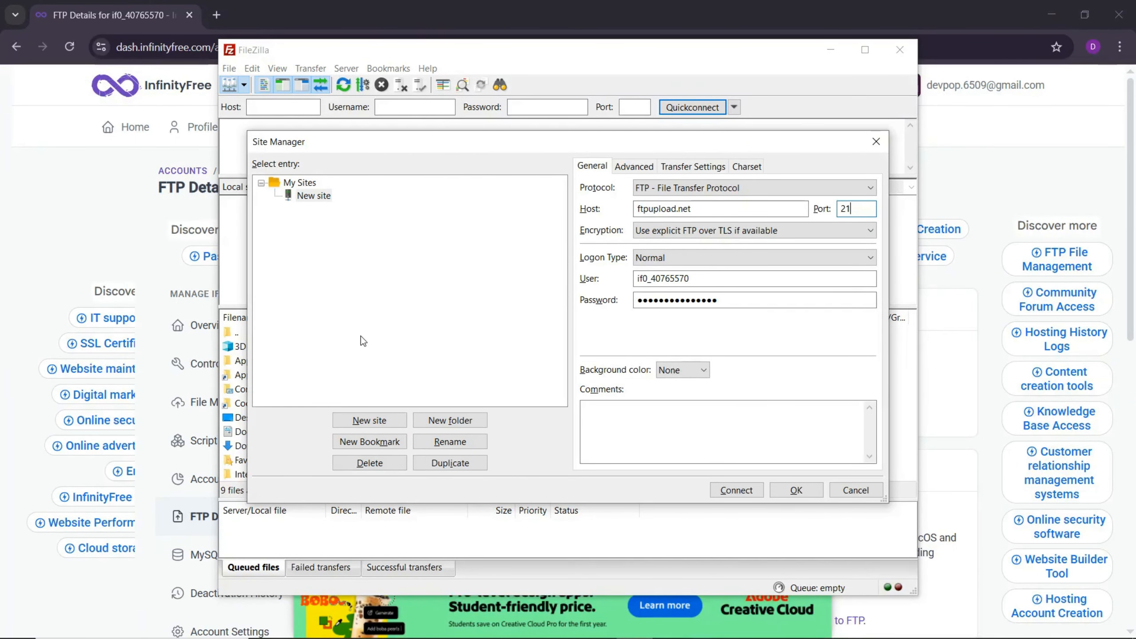
# Rename the new site entry as CoolApp.
pyautogui.click(311, 196)
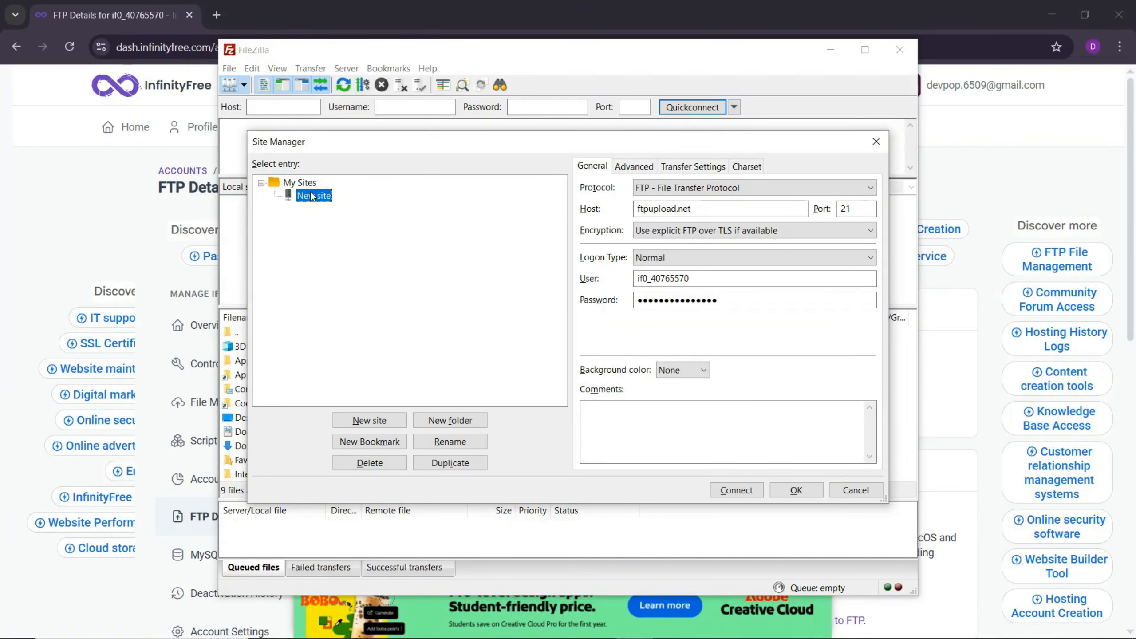
pyautogui.click(311, 196)
pyautogui.write('Coe')
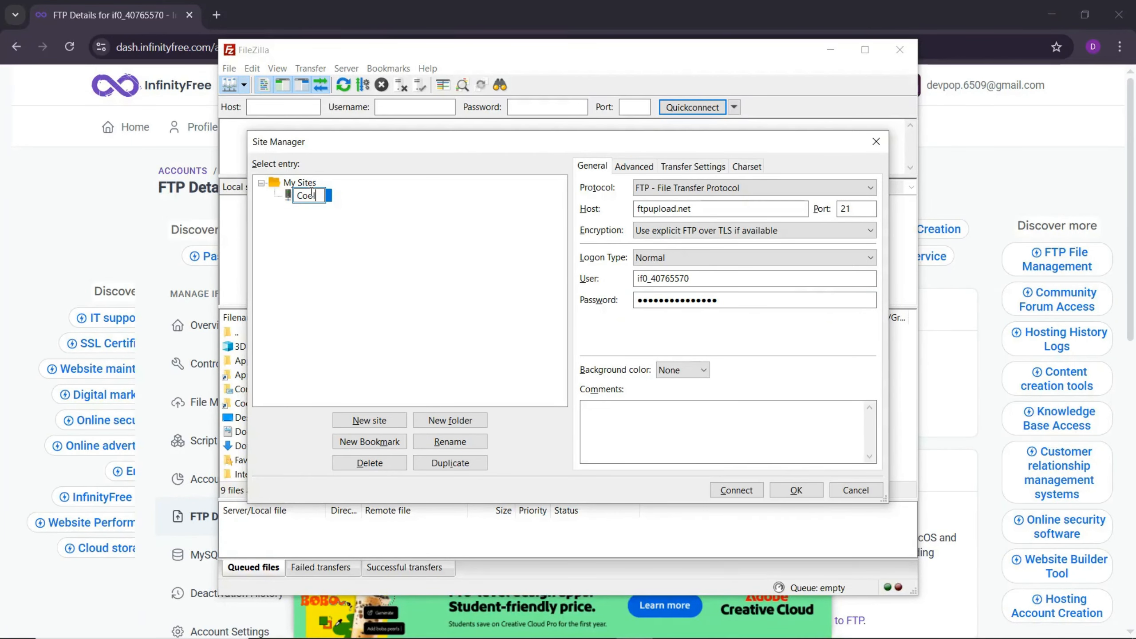
pyautogui.write('App')
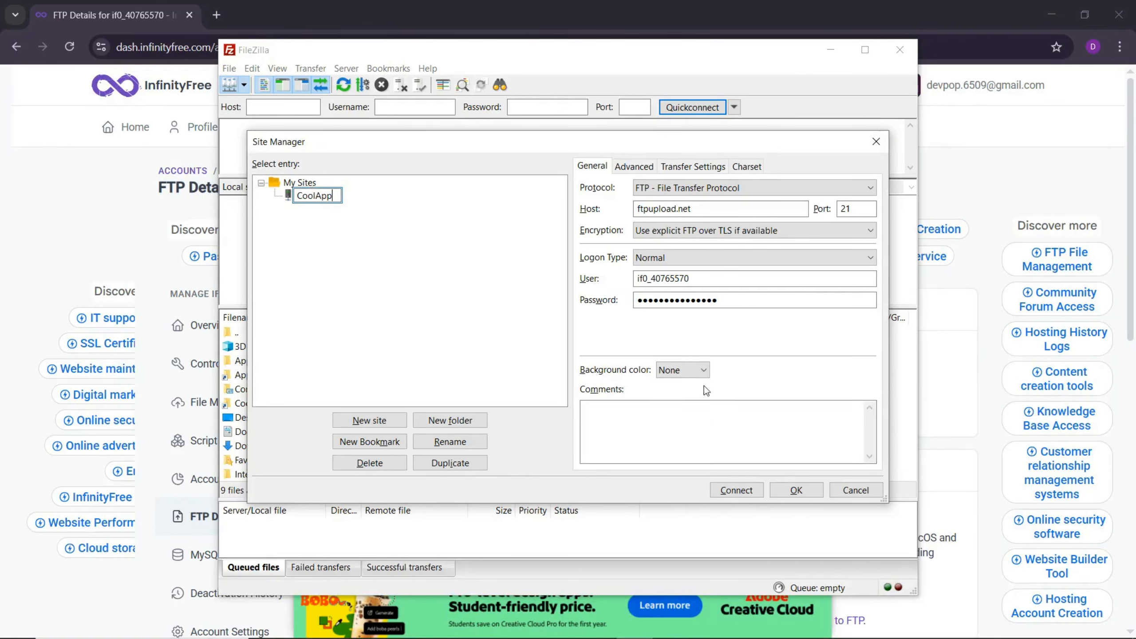
# Connect to the CoolApp site, choosing to save passwords and always trust the server's certificate.
pyautogui.click(737, 491)
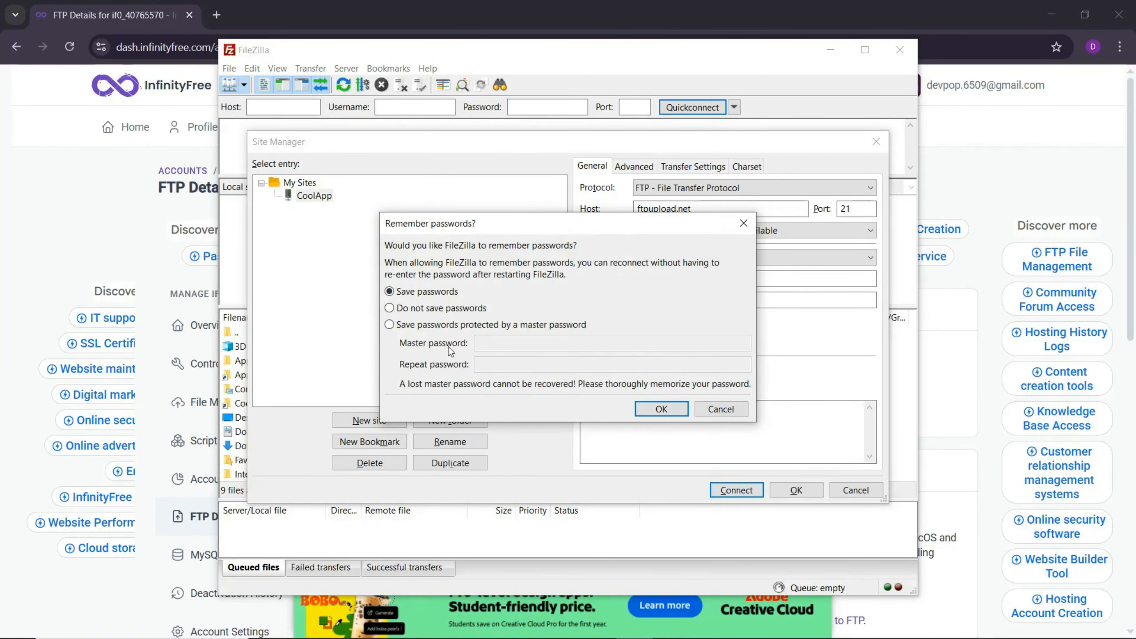
pyautogui.click(667, 409)
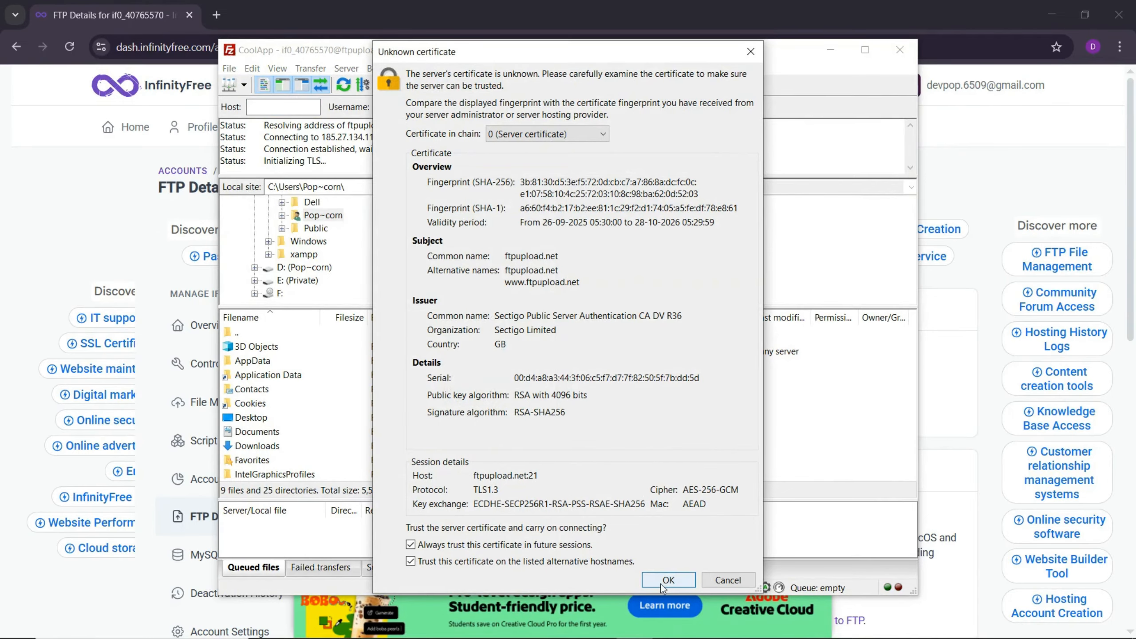
pyautogui.click(668, 580)
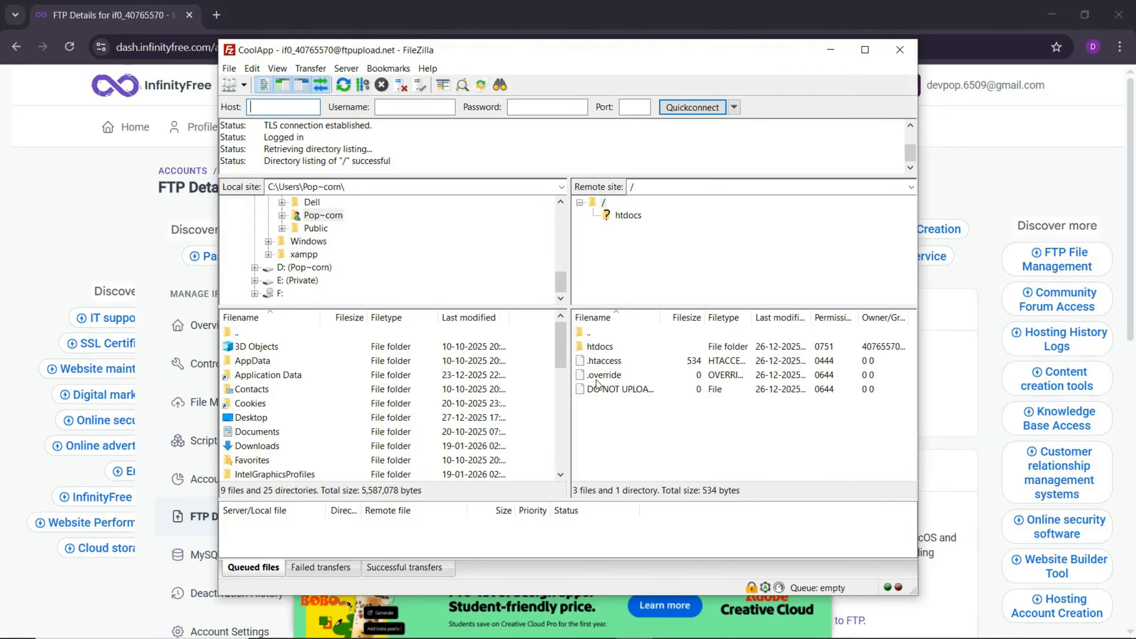
# Browse the local site to the Desktop\demo\site-web-1 folder.
pyautogui.scroll(-2, 250, 398)
pyautogui.scroll(2, 250, 397)
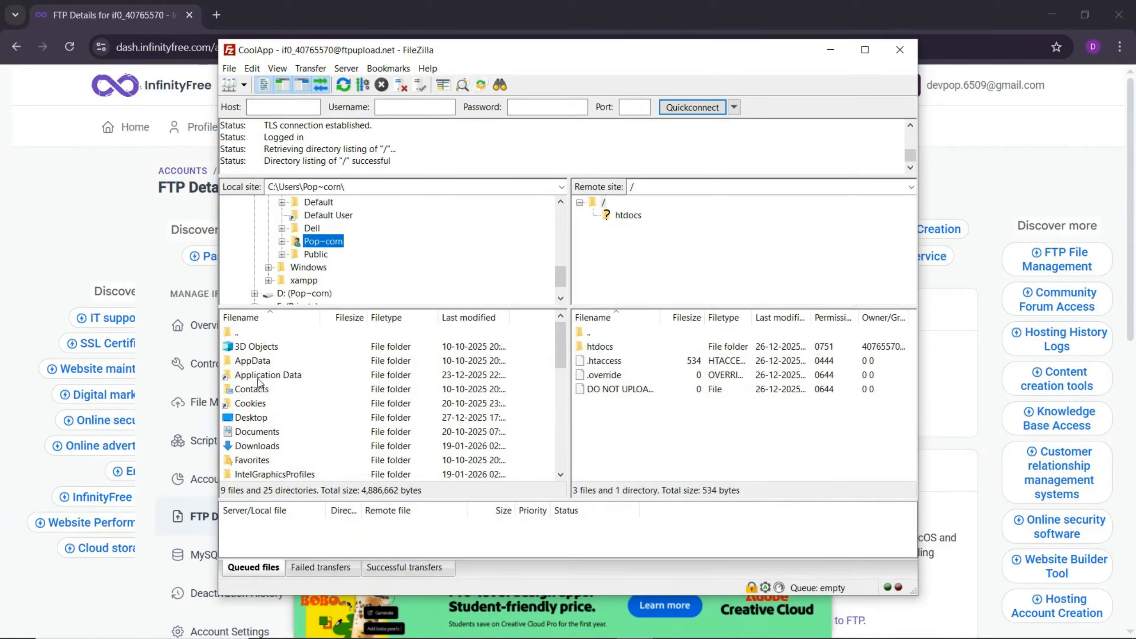
pyautogui.doubleClick(250, 417)
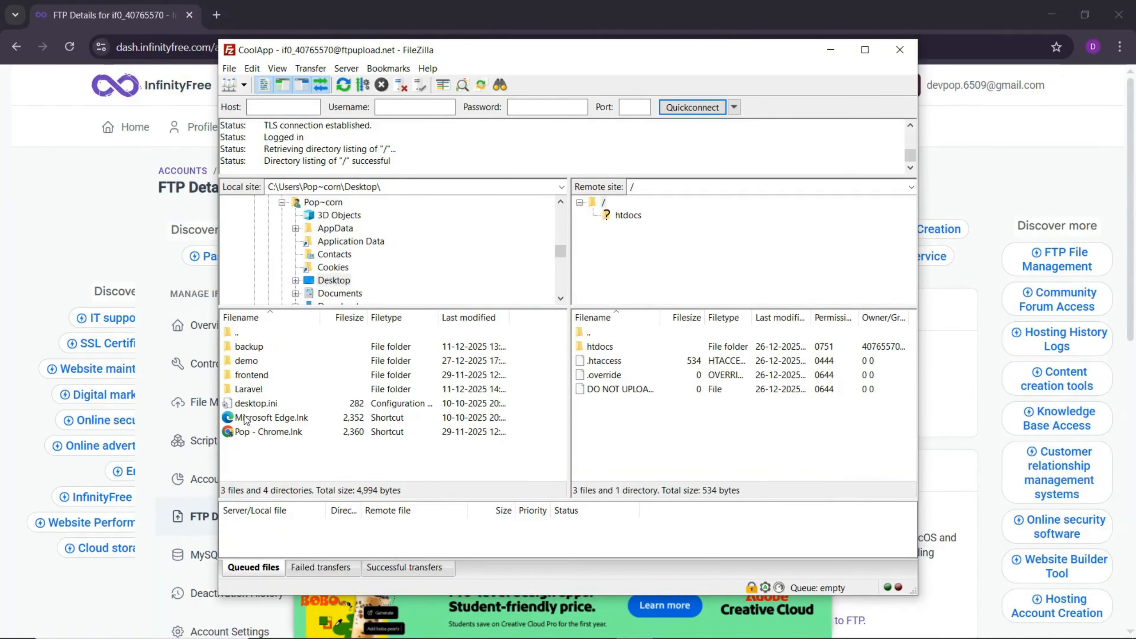
pyautogui.doubleClick(250, 362)
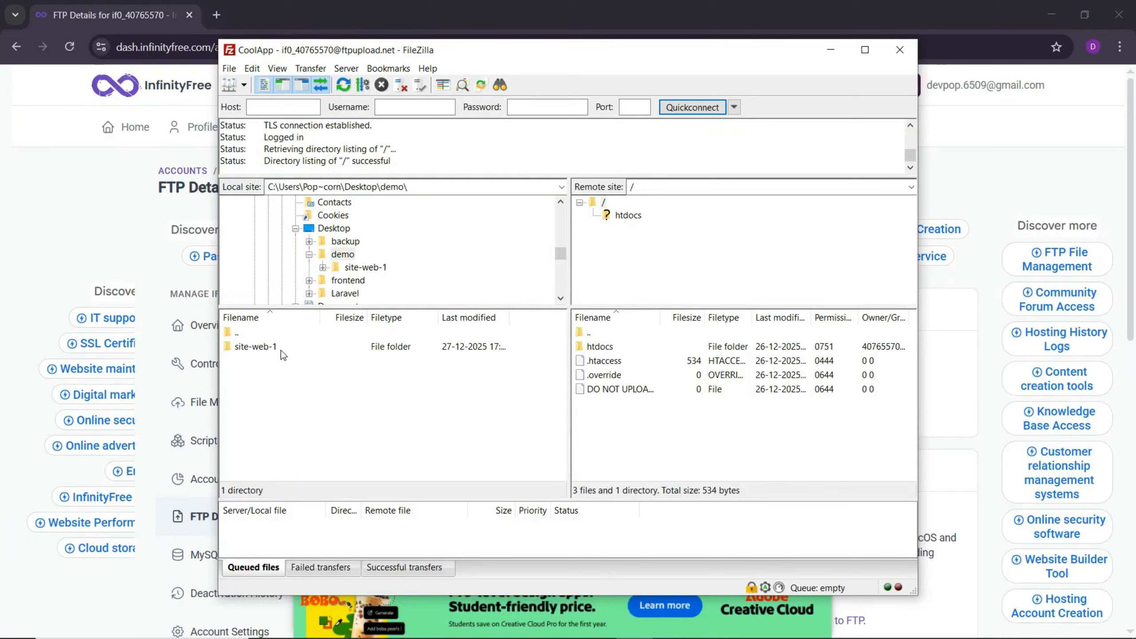
pyautogui.doubleClick(264, 348)
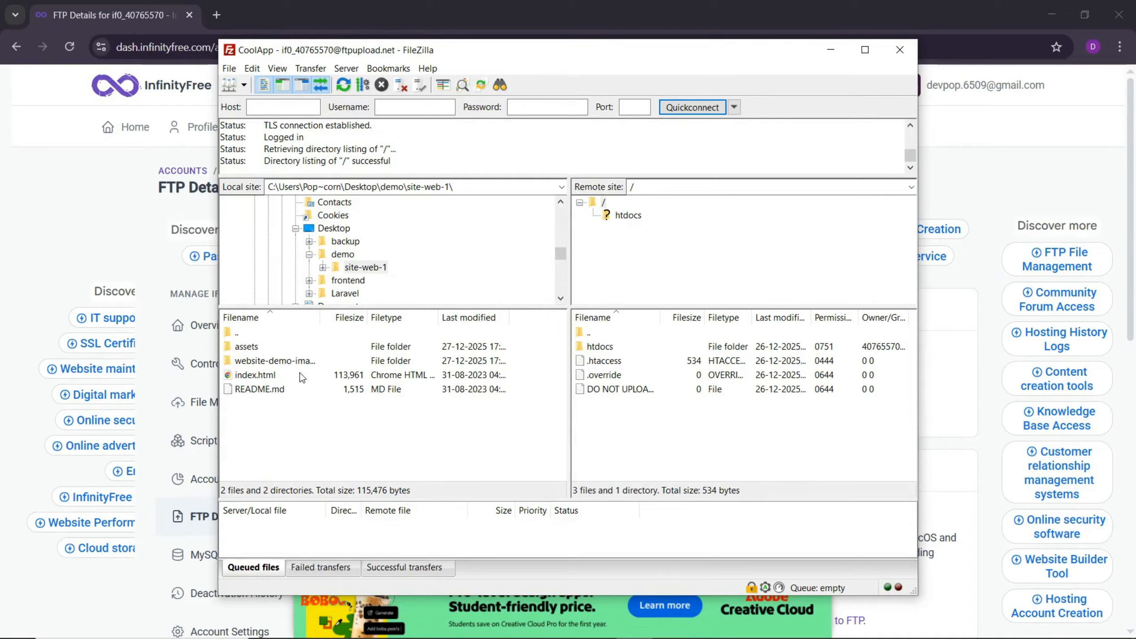
# Open the site-web-1 folder in File Explorer and preview its index file in a new Chrome tab.
pyautogui.moveTo(448, 636)
pyautogui.click(377, 624)
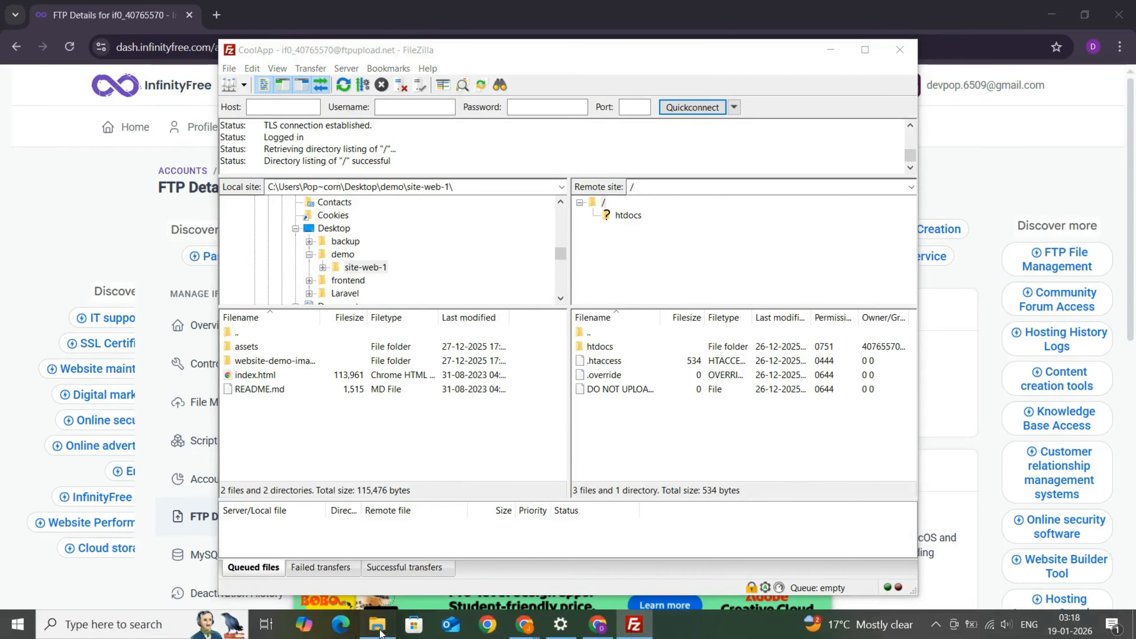
pyautogui.click(433, 206)
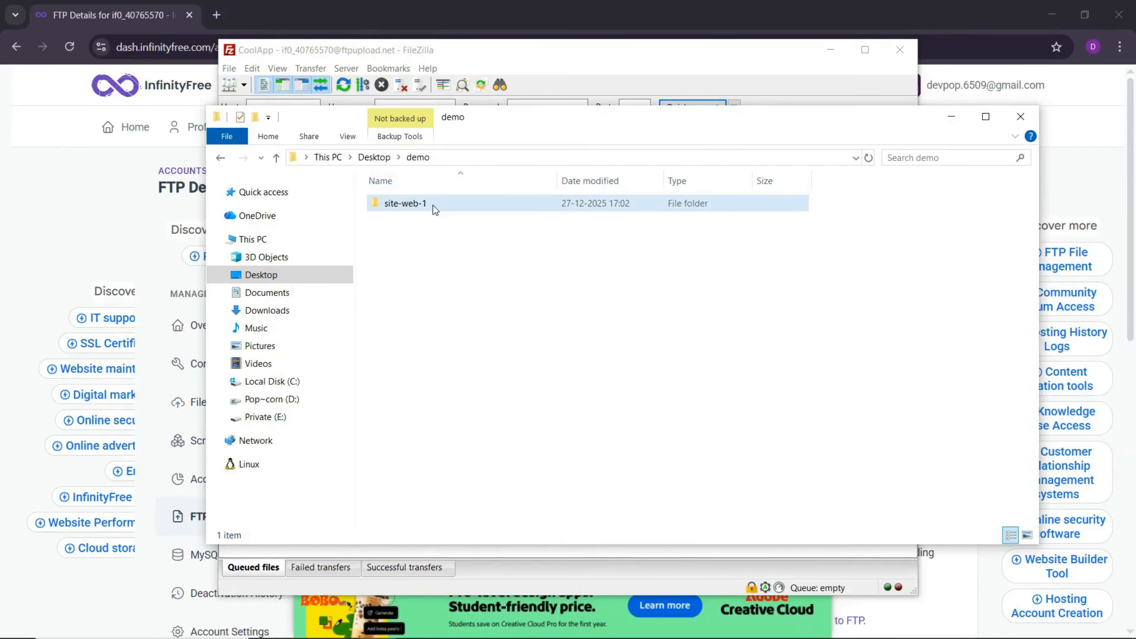
pyautogui.doubleClick(433, 205)
pyautogui.click(402, 237)
pyautogui.moveTo(402, 239); pyautogui.dragTo(244, 18)
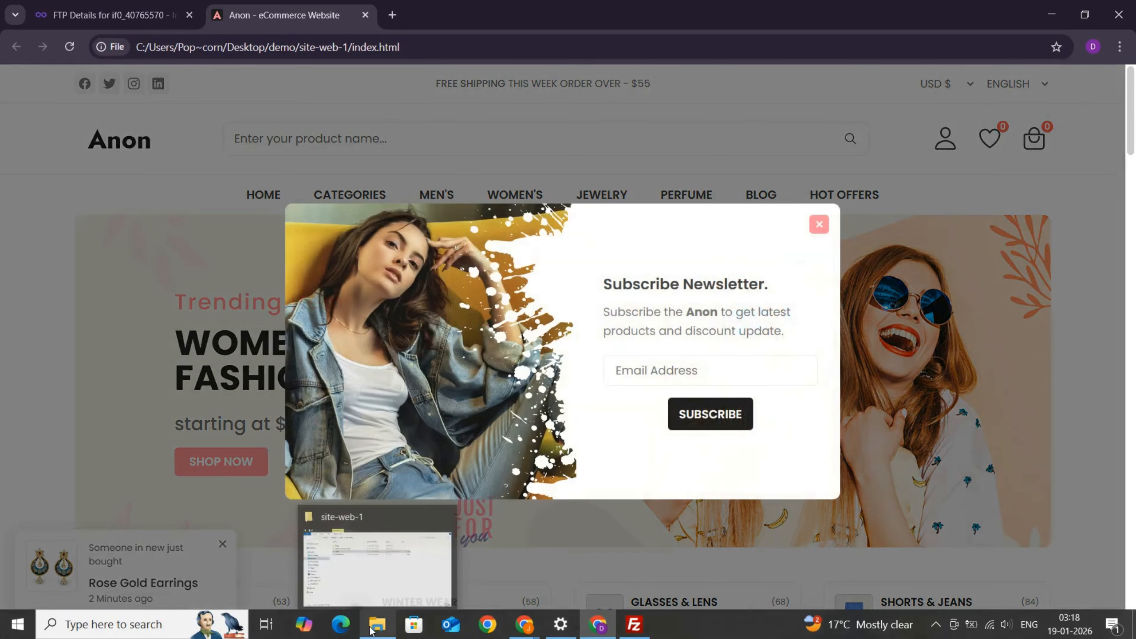
# Close the newsletter pop-up on the local Anon page and look over its content.
pyautogui.click(370, 628)
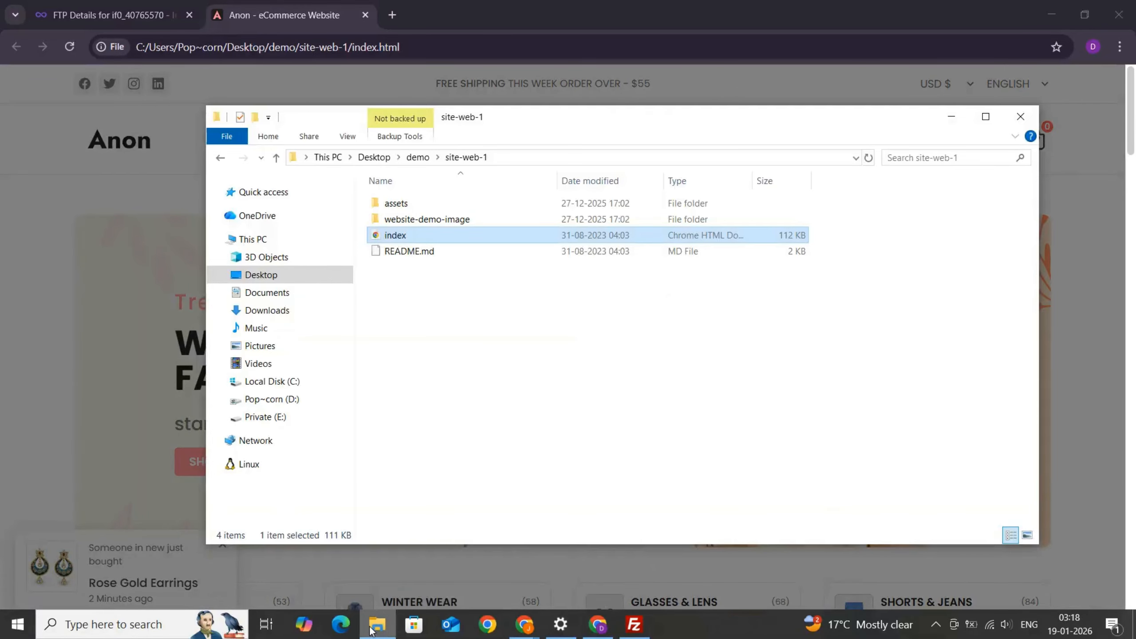
pyautogui.click(370, 628)
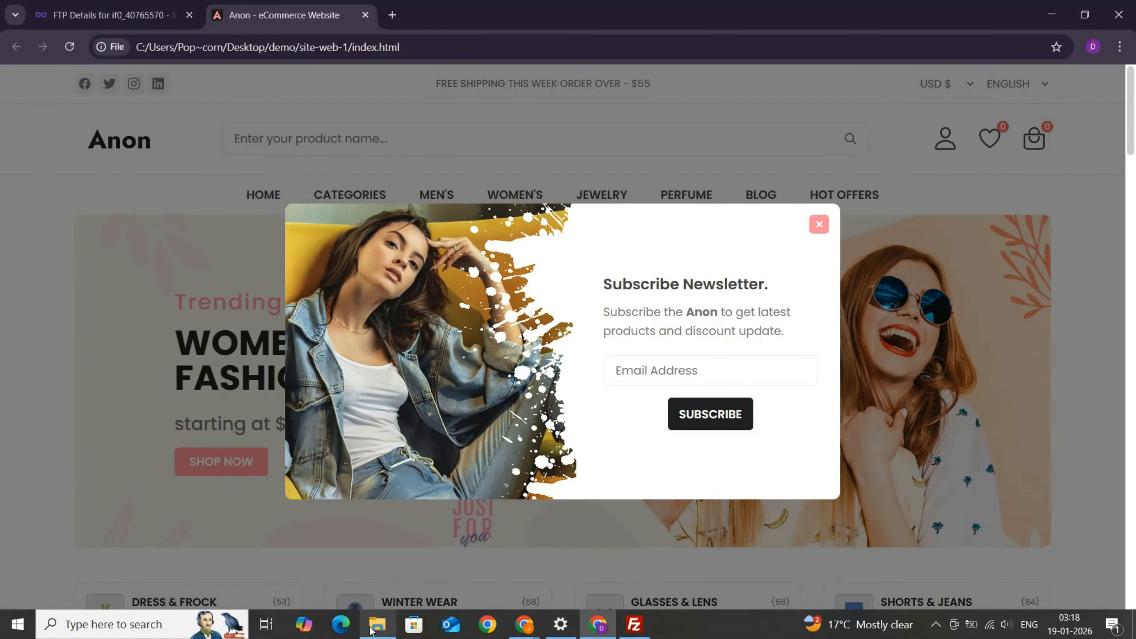
pyautogui.click(820, 225)
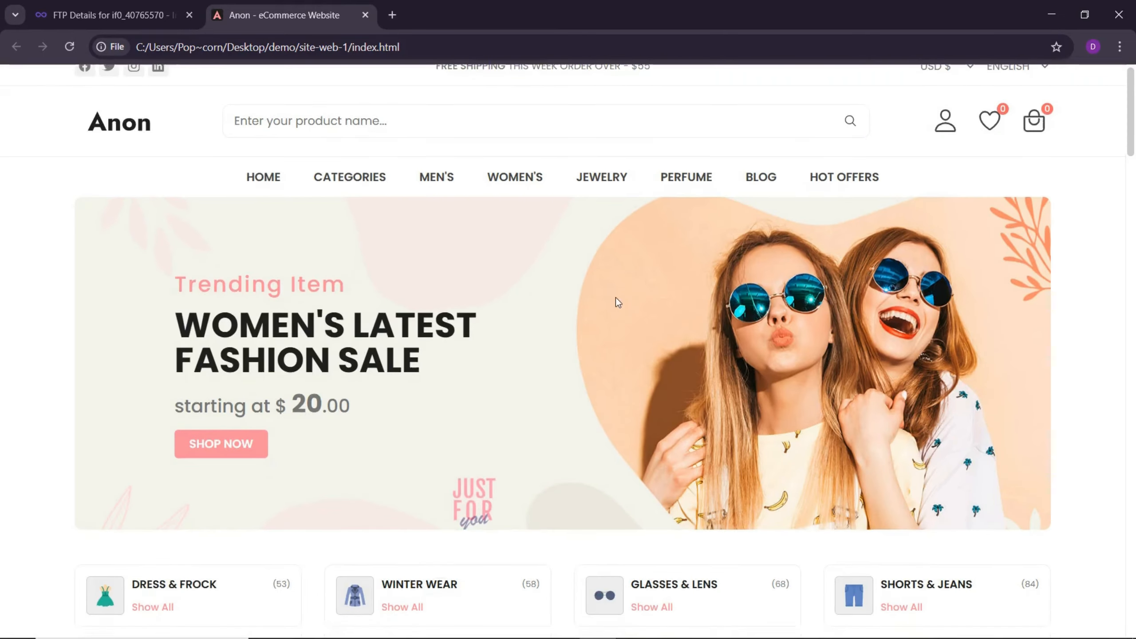
pyautogui.scroll(-10, 614, 299)
pyautogui.scroll(9, 586, 462)
pyautogui.scroll(1, 586, 462)
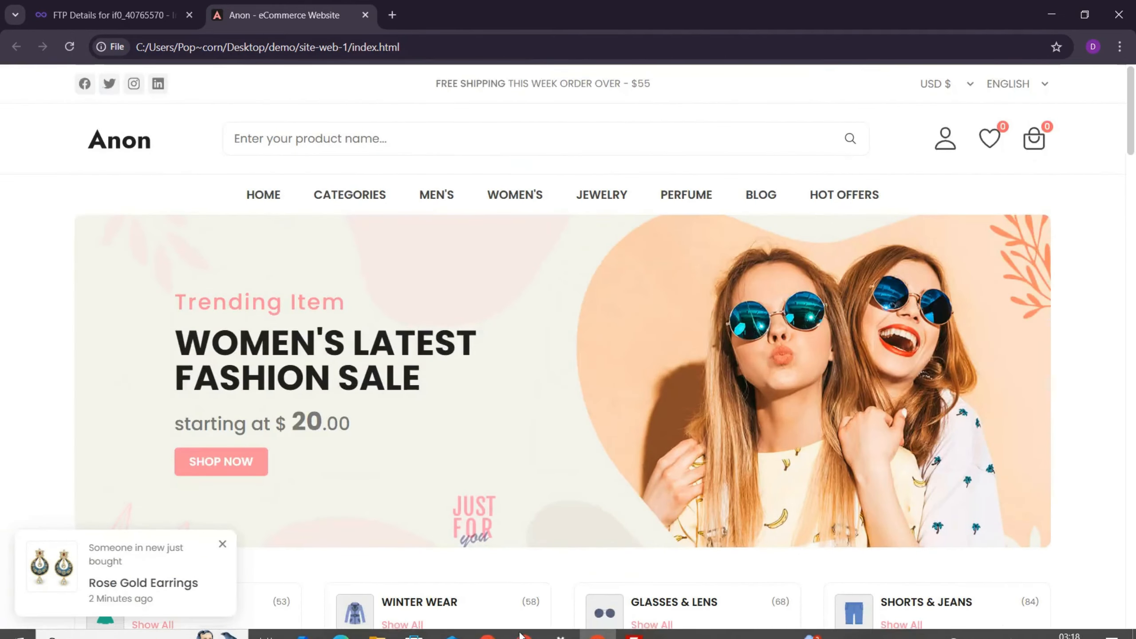
# Locate the demo folder on the Desktop in File Explorer, and minimize the window.
pyautogui.moveTo(387, 632)
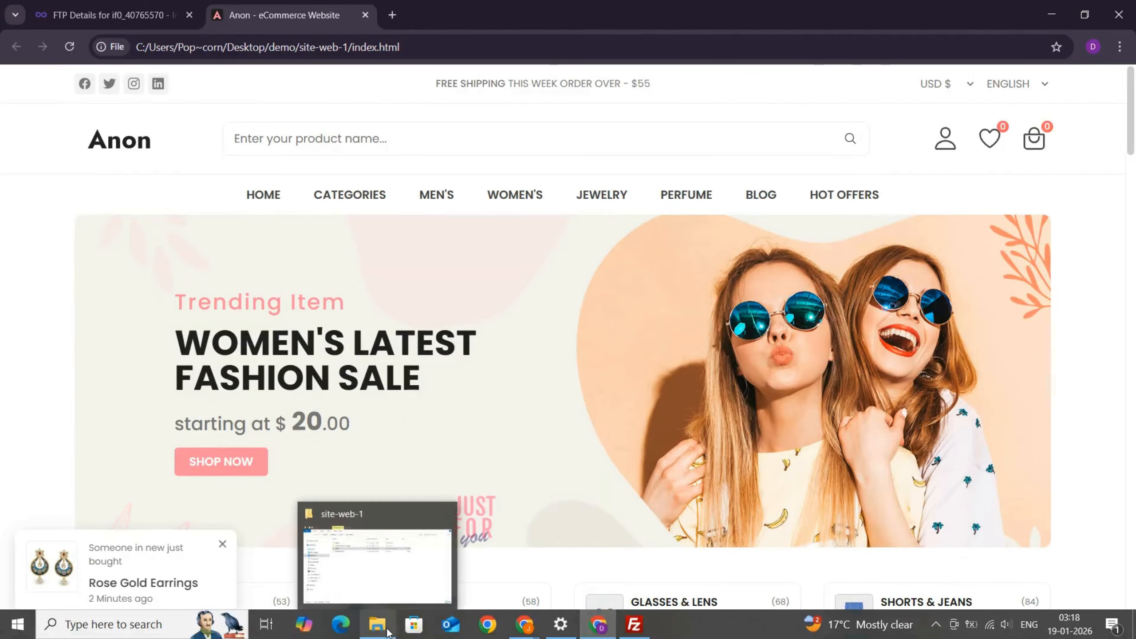
pyautogui.click(388, 631)
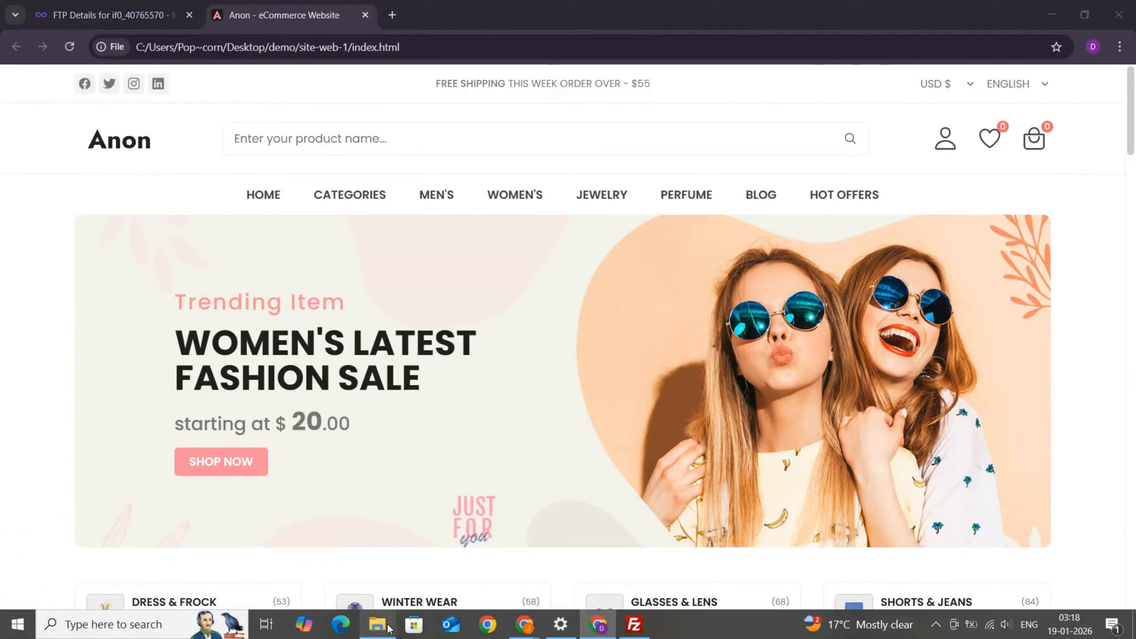
pyautogui.click(268, 278)
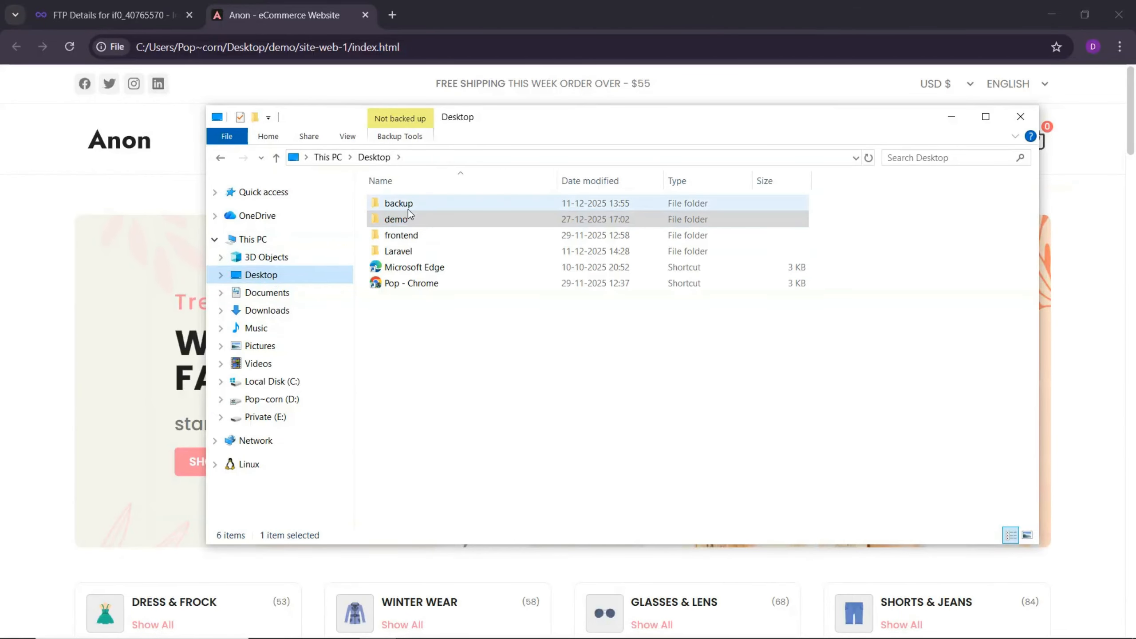
pyautogui.click(413, 218)
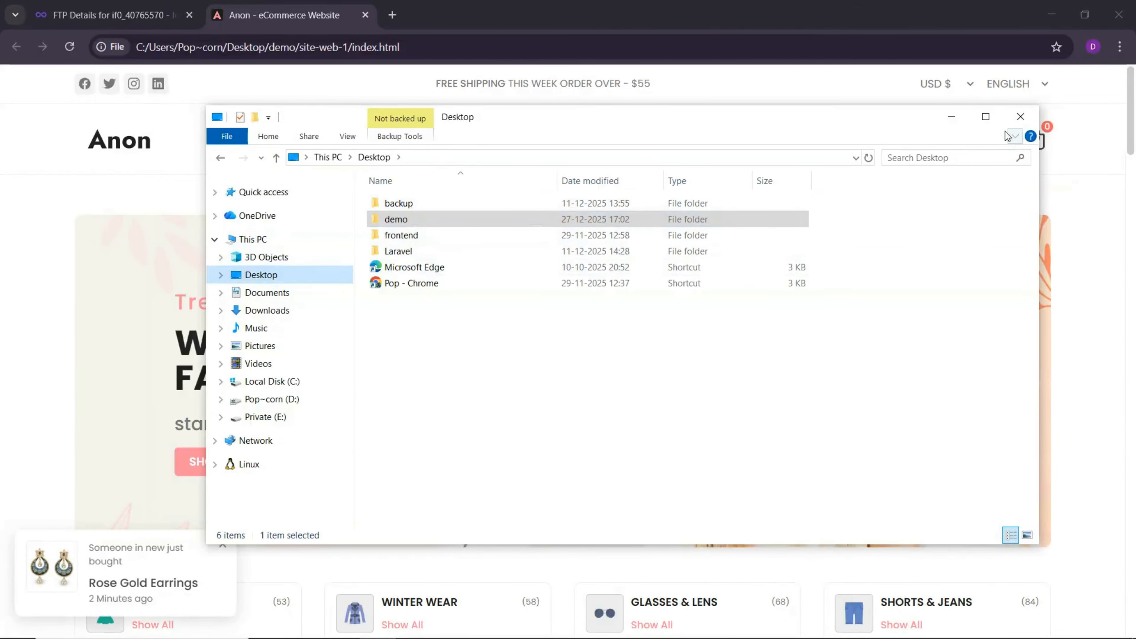
pyautogui.click(952, 116)
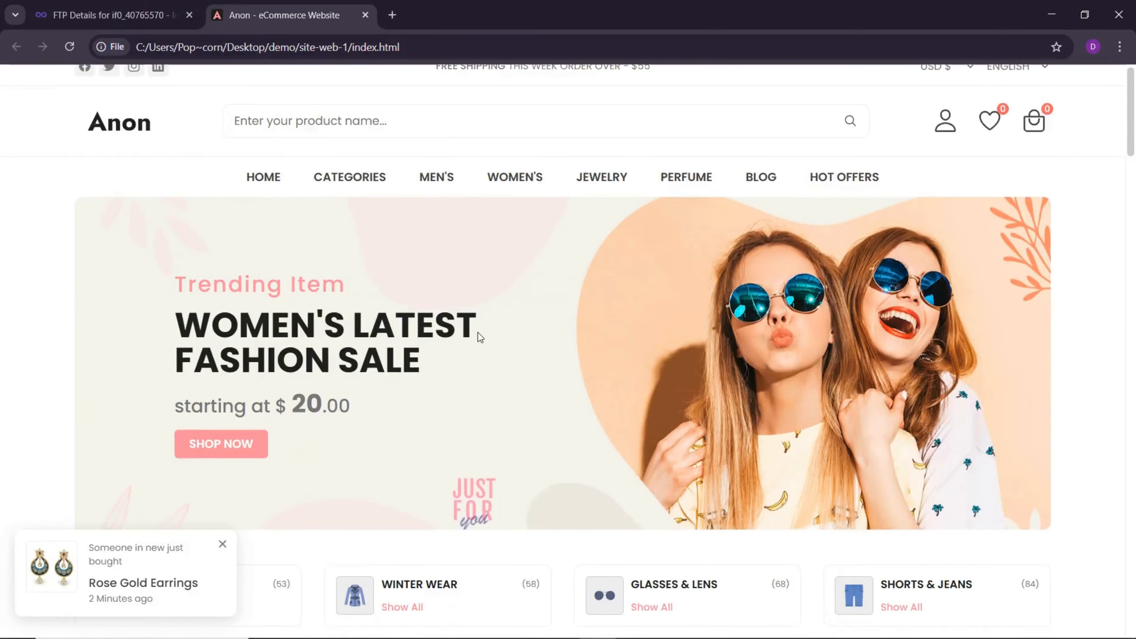
# Look through the product sections of the local Anon page in Chrome and dismiss the purchase notification.
pyautogui.scroll(-10, 479, 338)
pyautogui.scroll(-15, 481, 339)
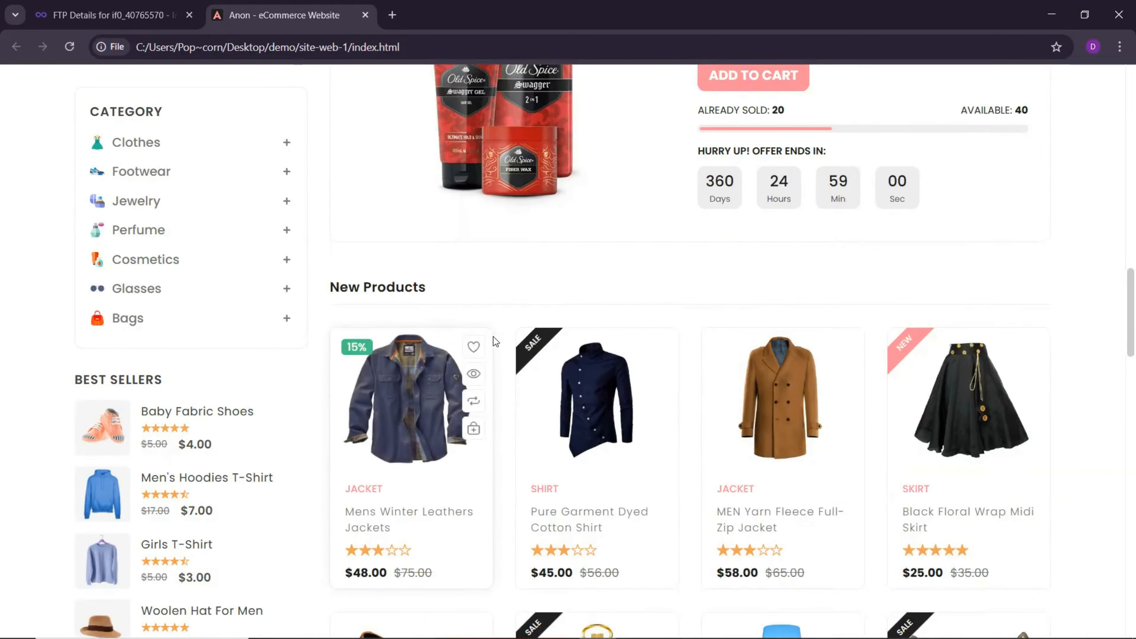
pyautogui.scroll(15, 493, 336)
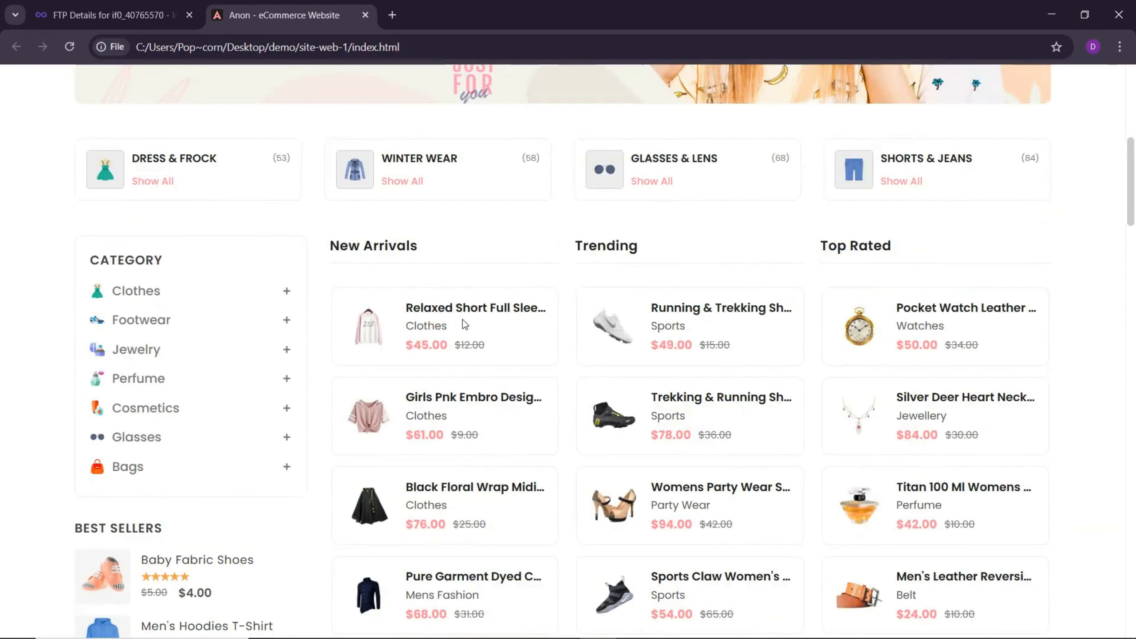
pyautogui.scroll(5, 470, 321)
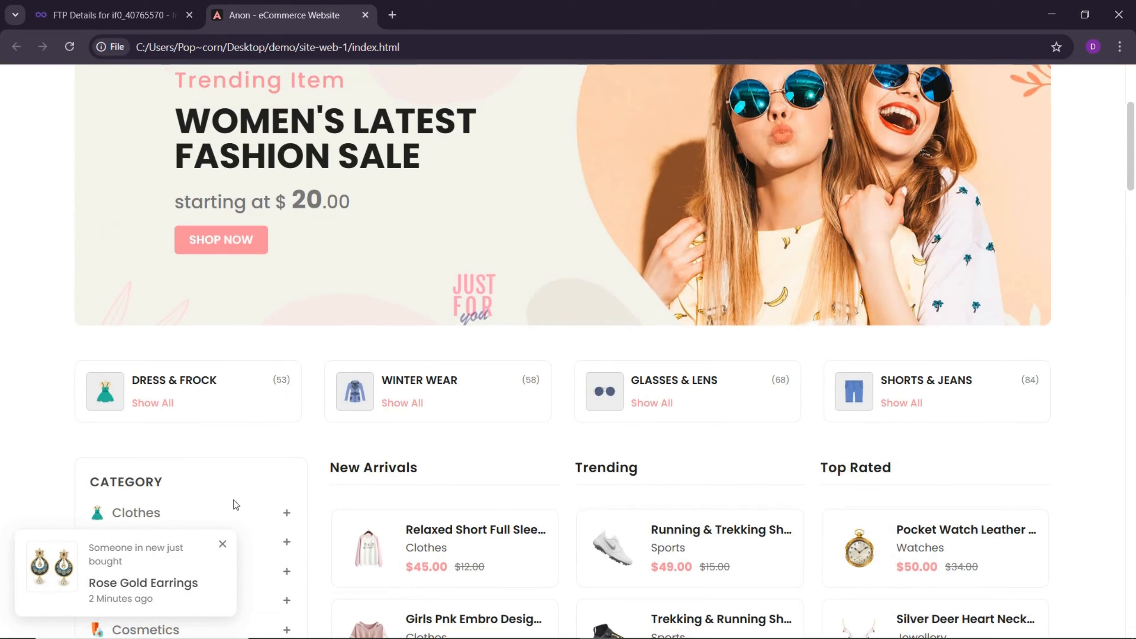
pyautogui.click(223, 544)
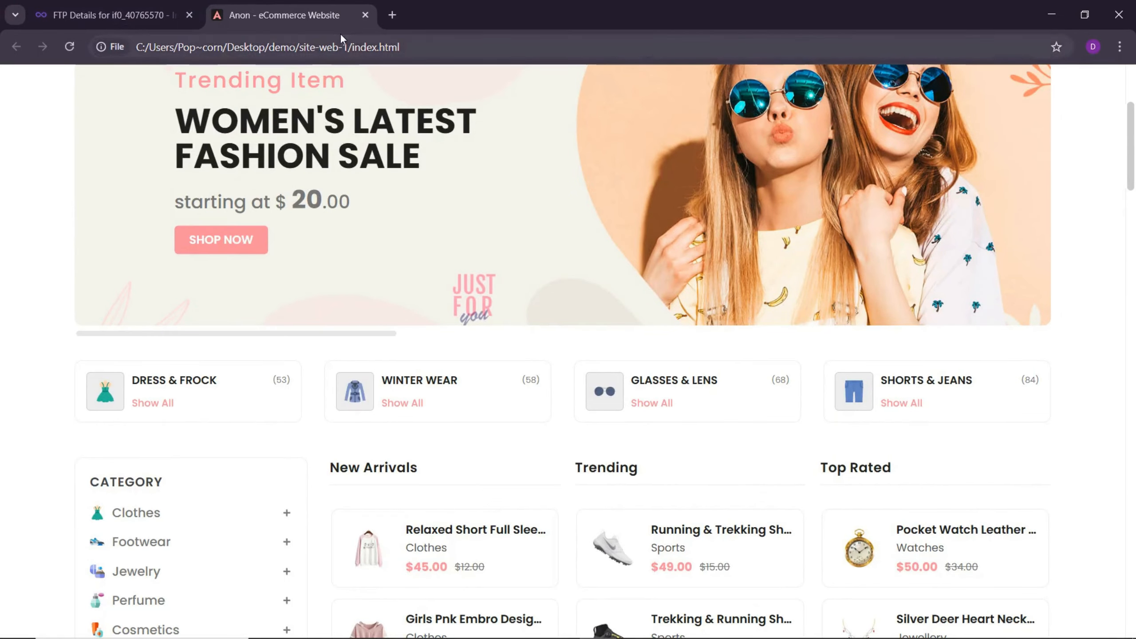
# Return to the InfinityFree dashboard in Chrome, go to the hosting account's overview and open its online File Manager.
pyautogui.click(127, 13)
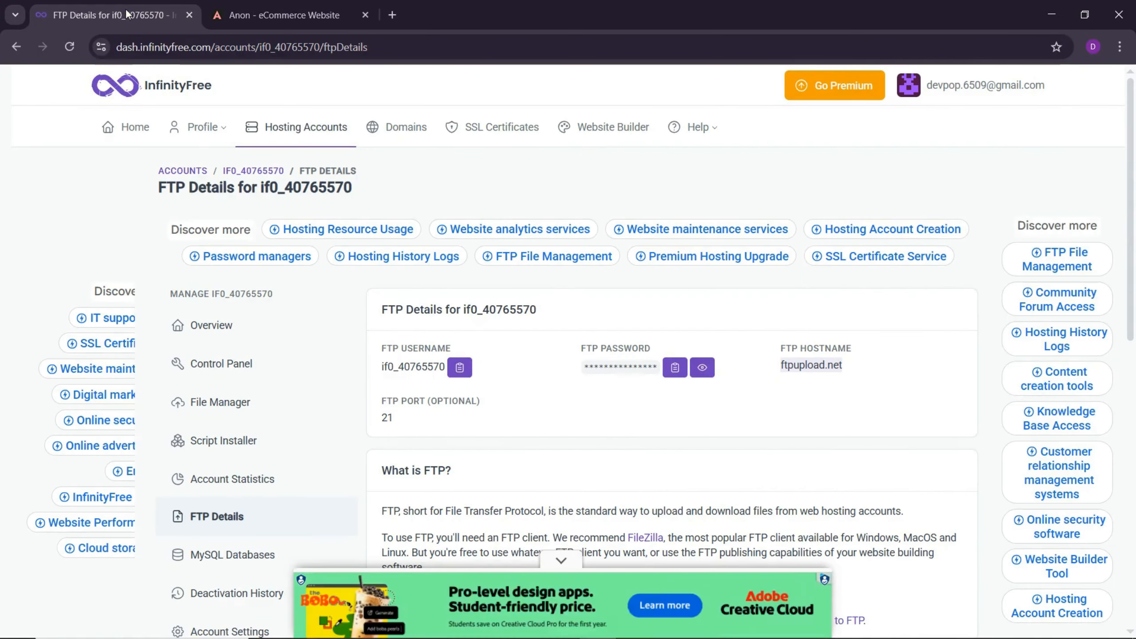
pyautogui.scroll(-5, 286, 475)
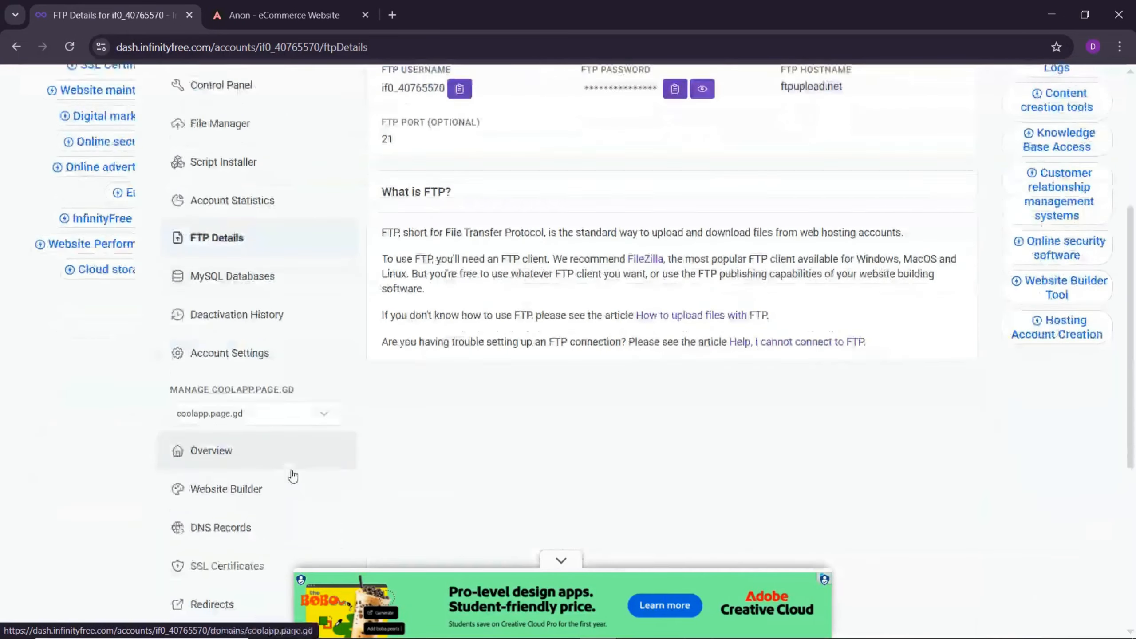
pyautogui.scroll(5, 288, 378)
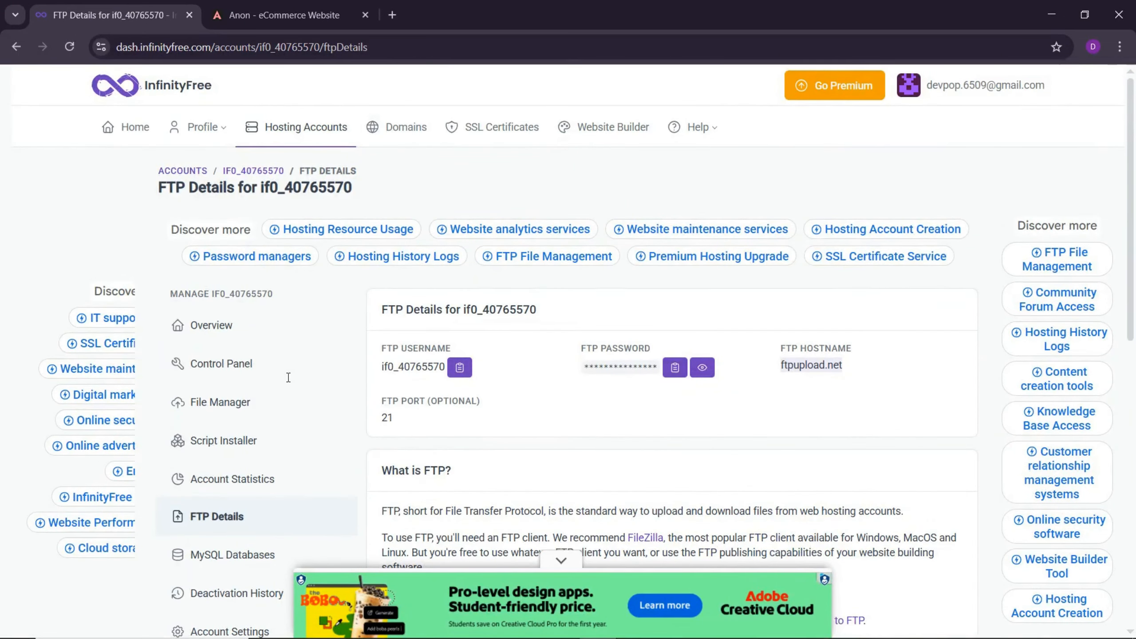
pyautogui.click(215, 325)
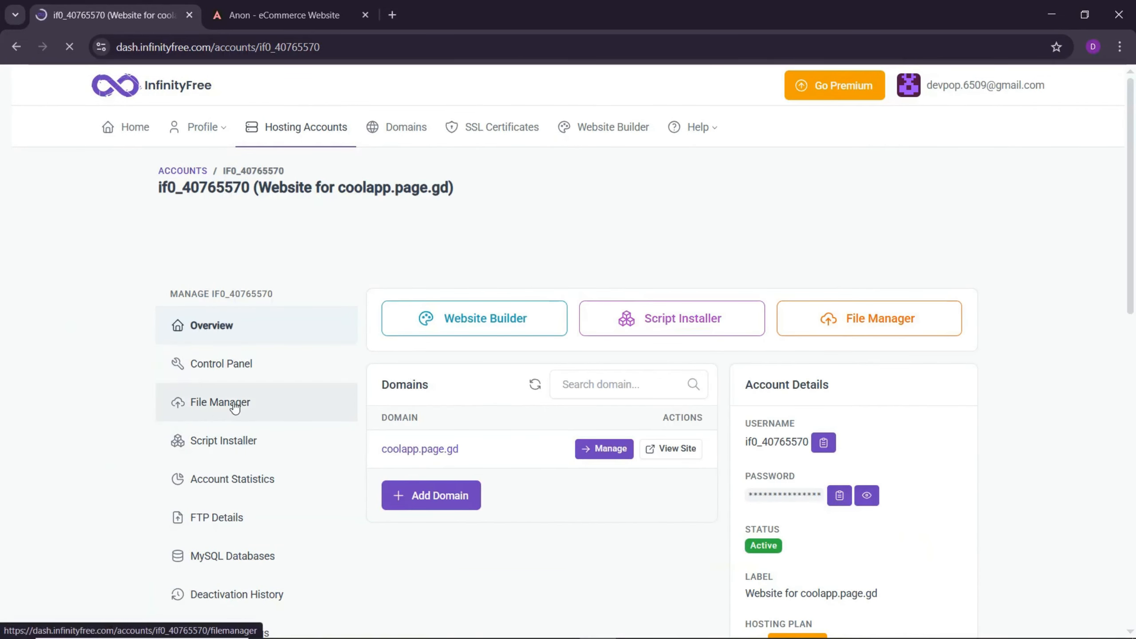
pyautogui.click(222, 402)
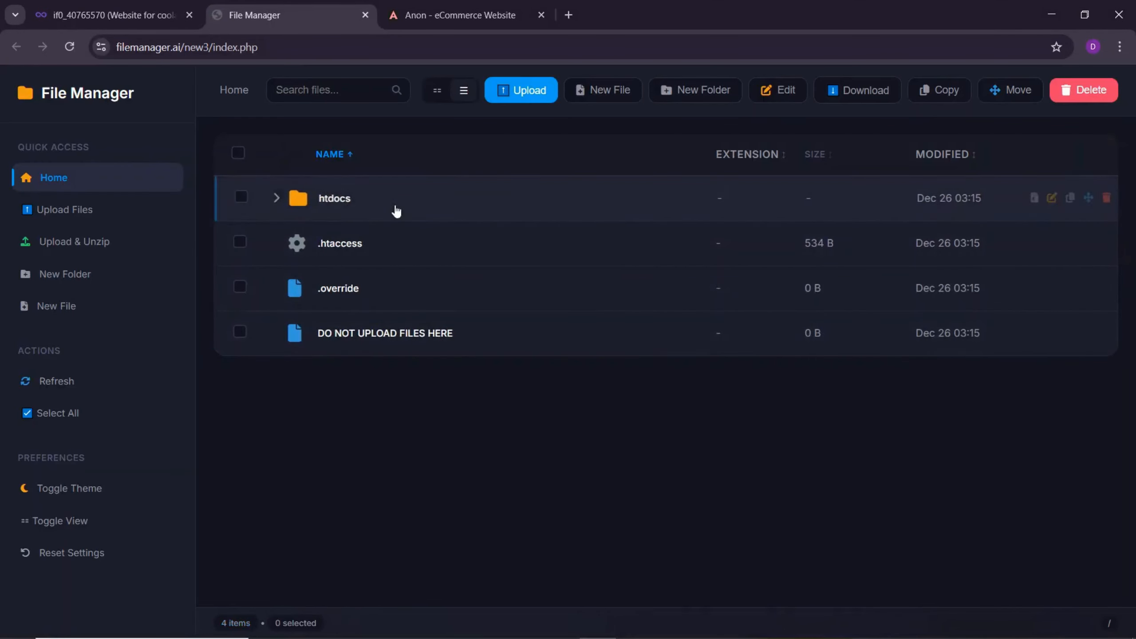
# Switch to FileZilla, refresh the file listings and open the remote htdocs folder.
pyautogui.moveTo(402, 638)
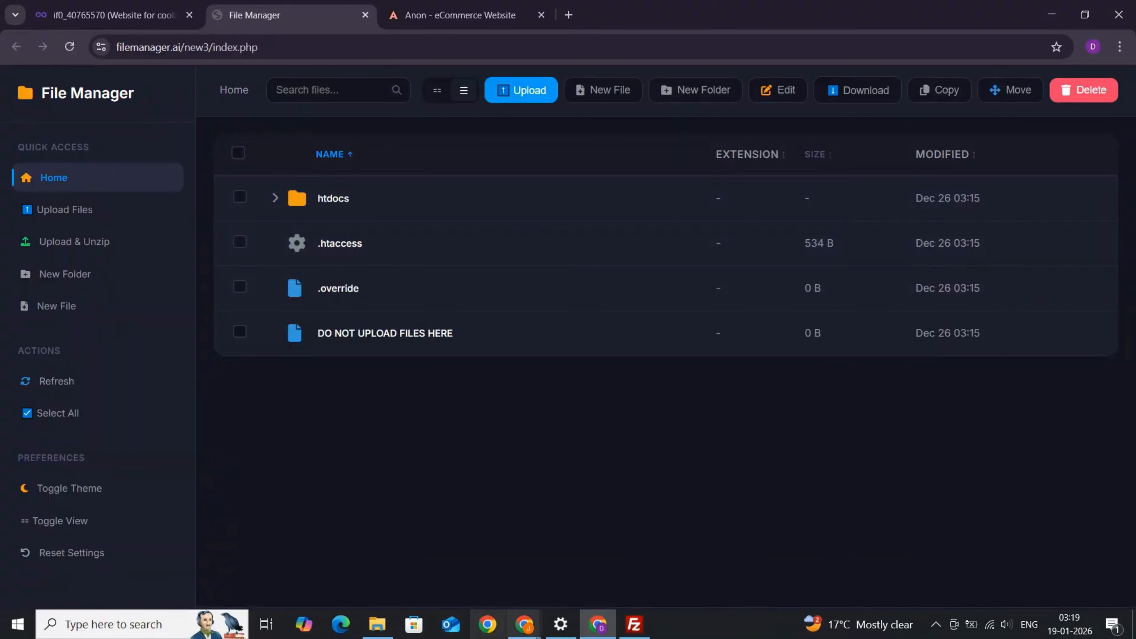
pyautogui.click(634, 625)
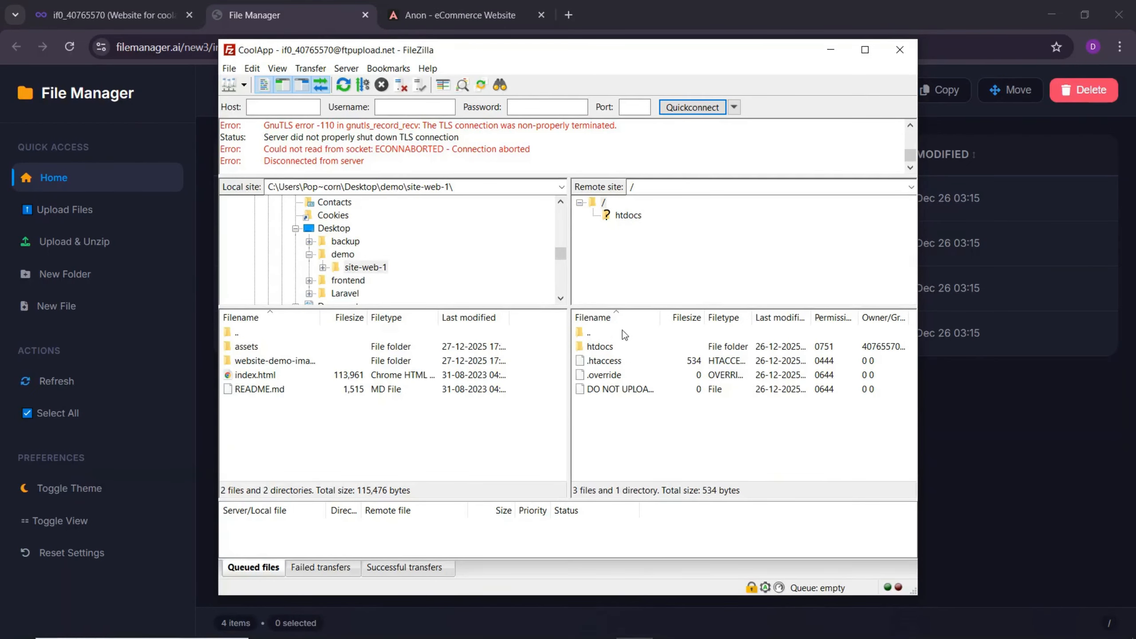
pyautogui.click(344, 85)
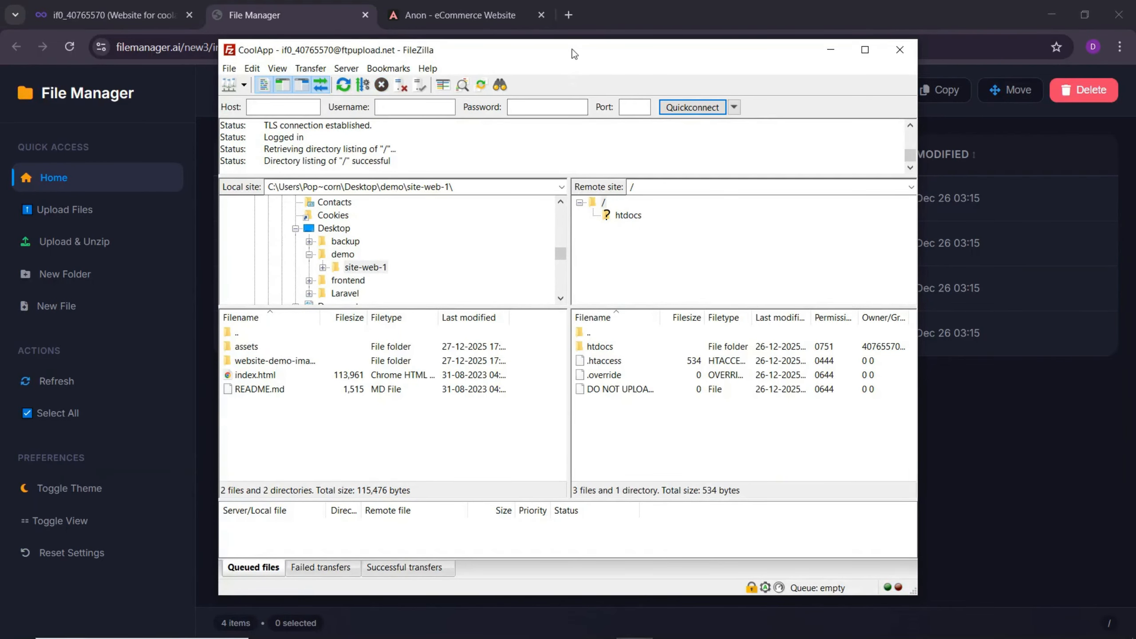
pyautogui.moveTo(578, 49); pyautogui.dragTo(822, 36)
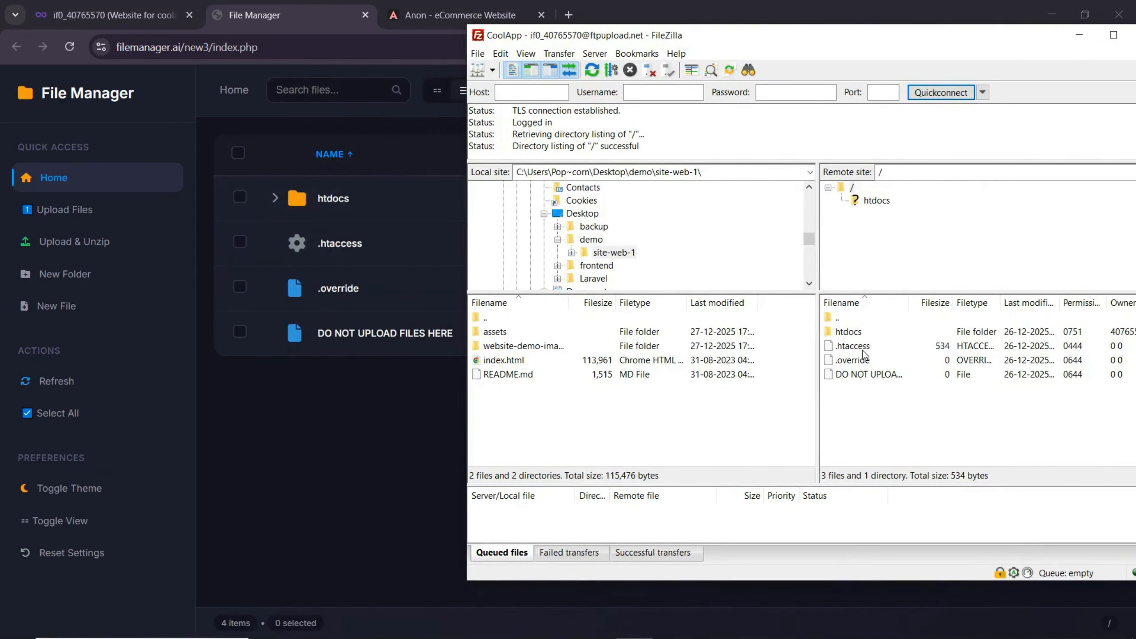
pyautogui.doubleClick(850, 333)
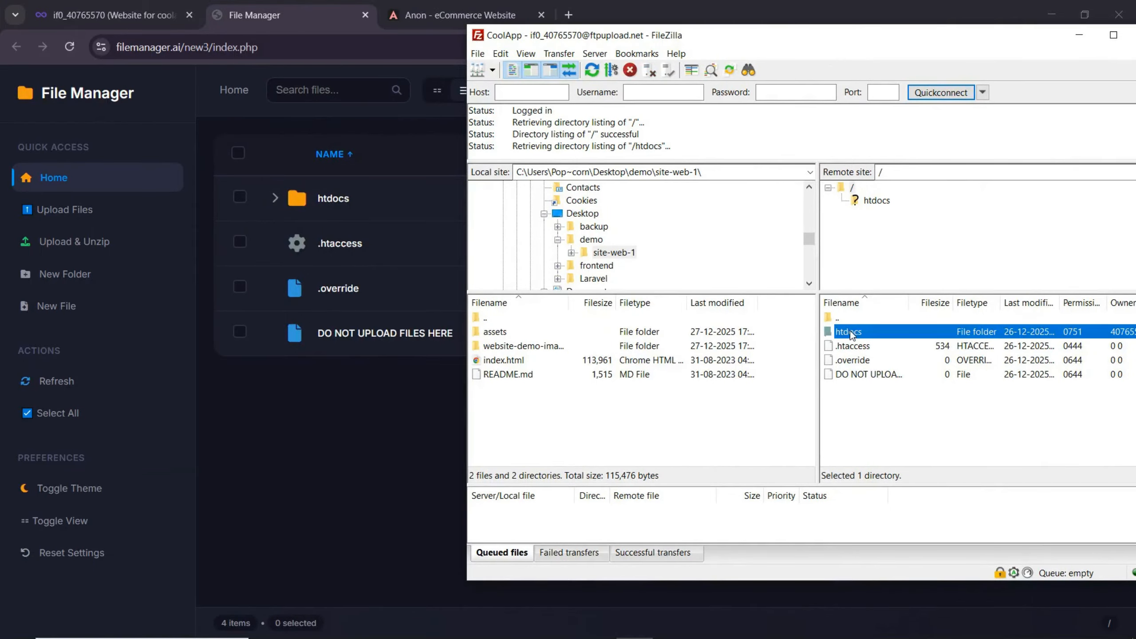
# Switch to the hosting account overview in Chrome and view the live coolapp.page.gd site.
pyautogui.click(112, 14)
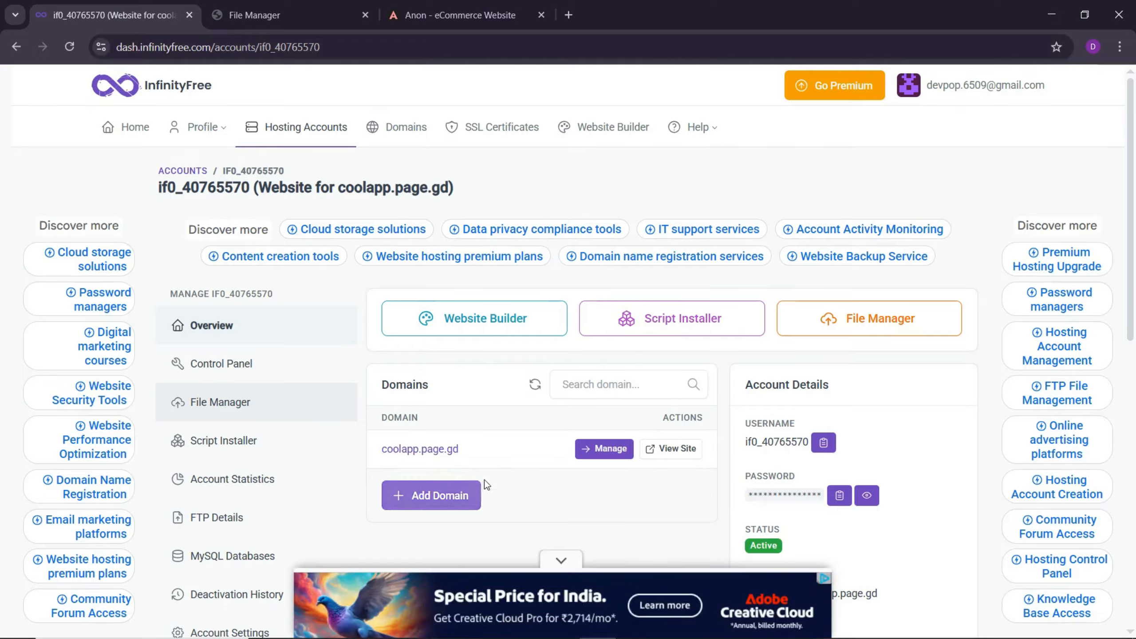
pyautogui.moveTo(400, 454); pyautogui.dragTo(385, 454)
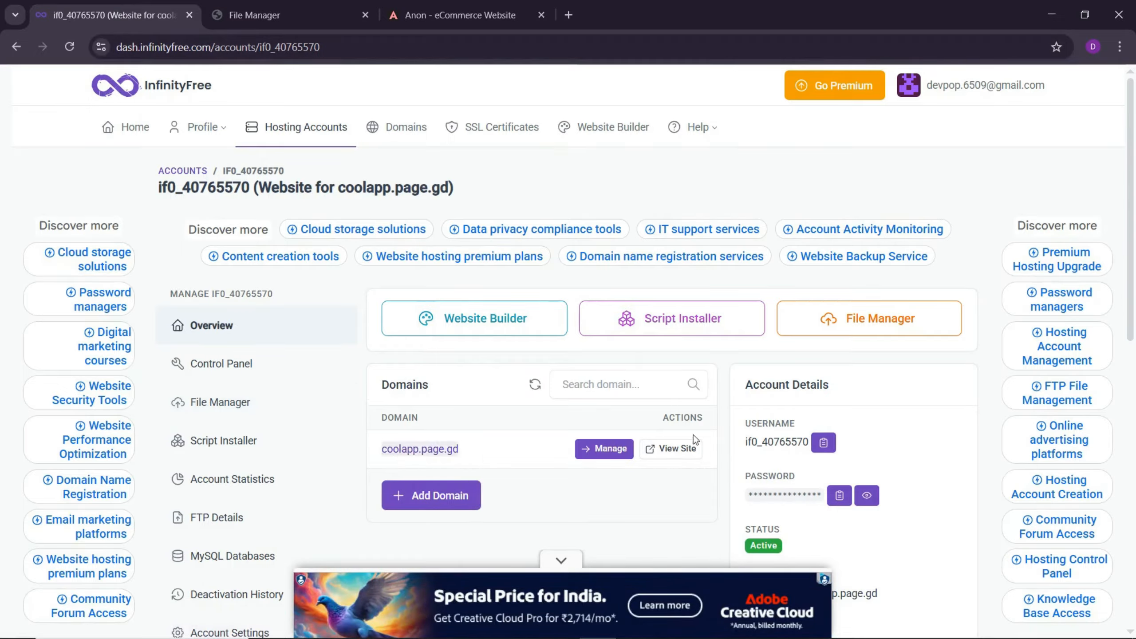
pyautogui.click(663, 453)
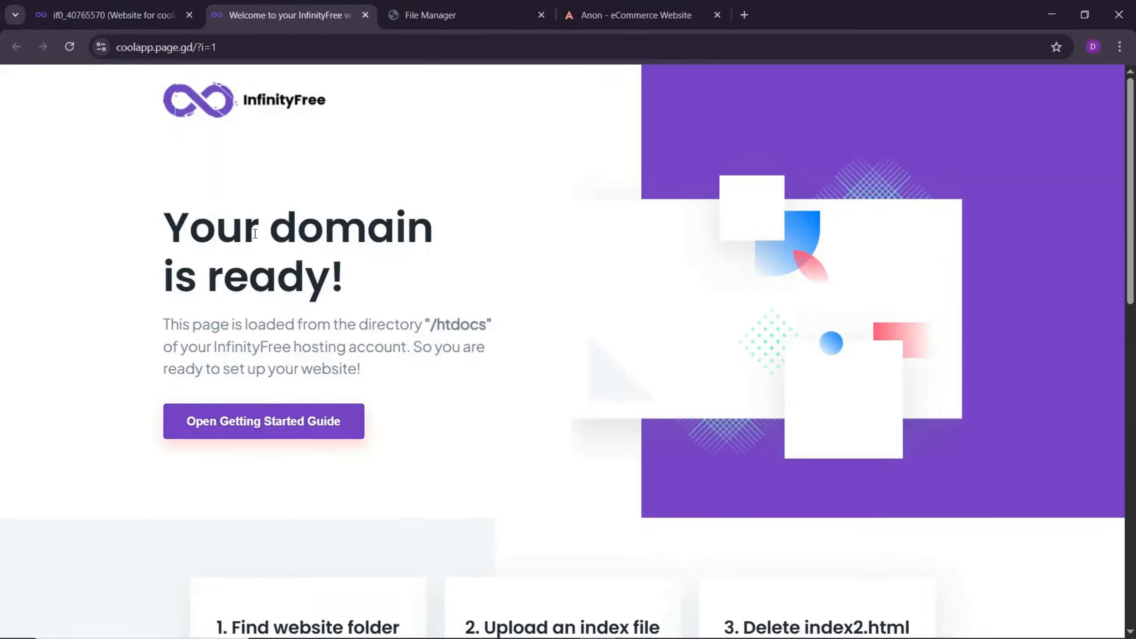
# Expand the htdocs folder in the online File Manager, open index2.html in the editor and find its hero heading.
pyautogui.click(128, 16)
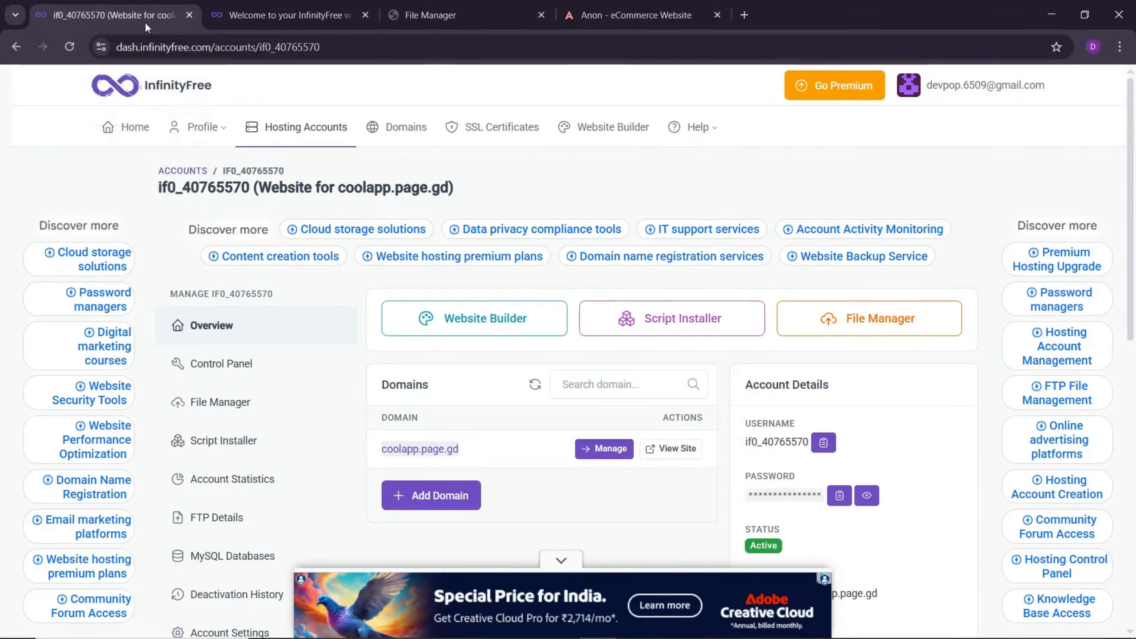
pyautogui.click(515, 14)
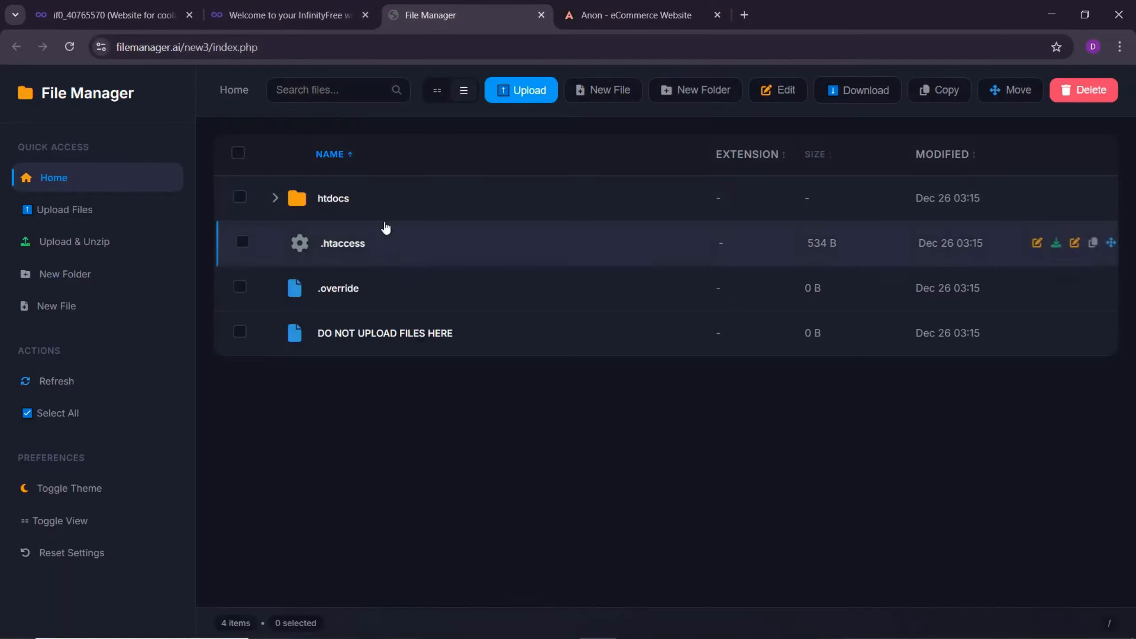
pyautogui.click(277, 200)
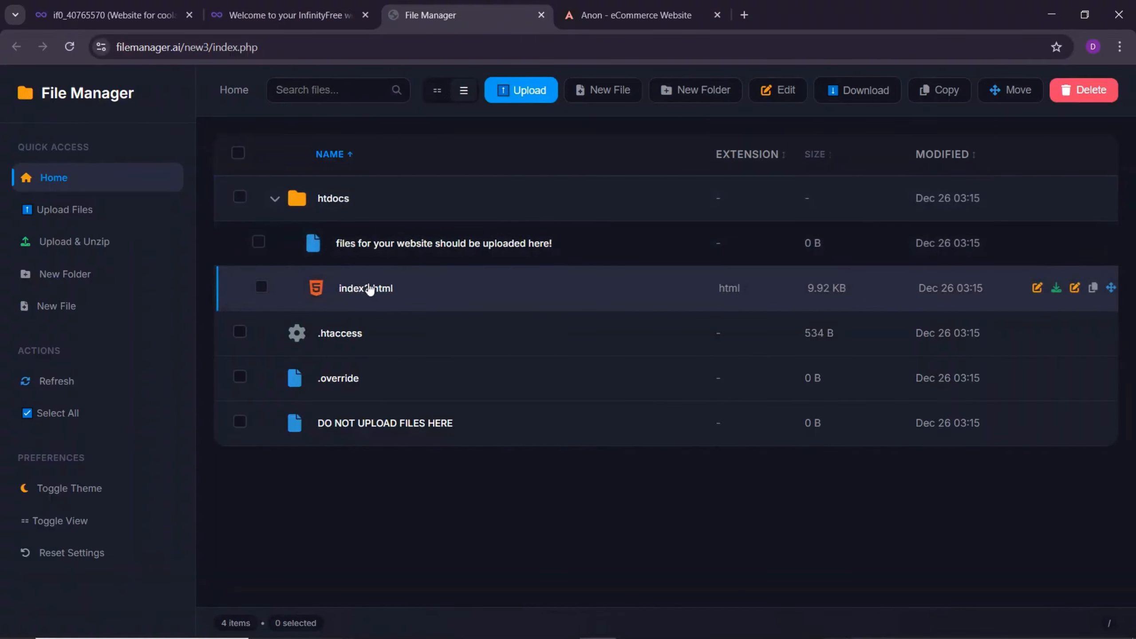
pyautogui.click(368, 292)
pyautogui.click(1037, 288)
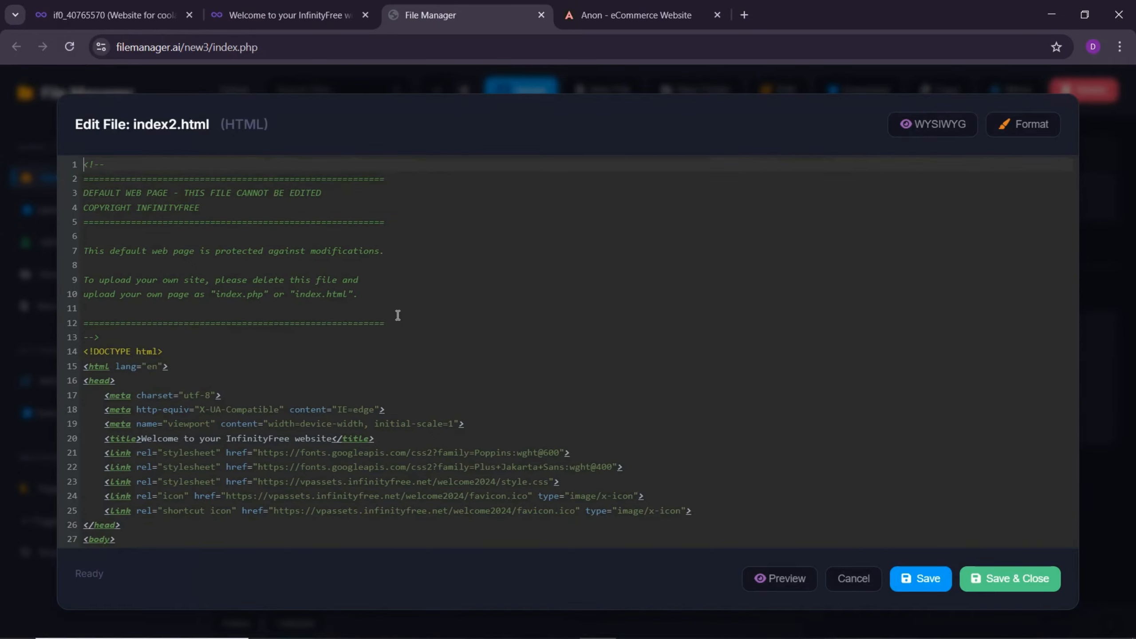
pyautogui.scroll(-10, 397, 315)
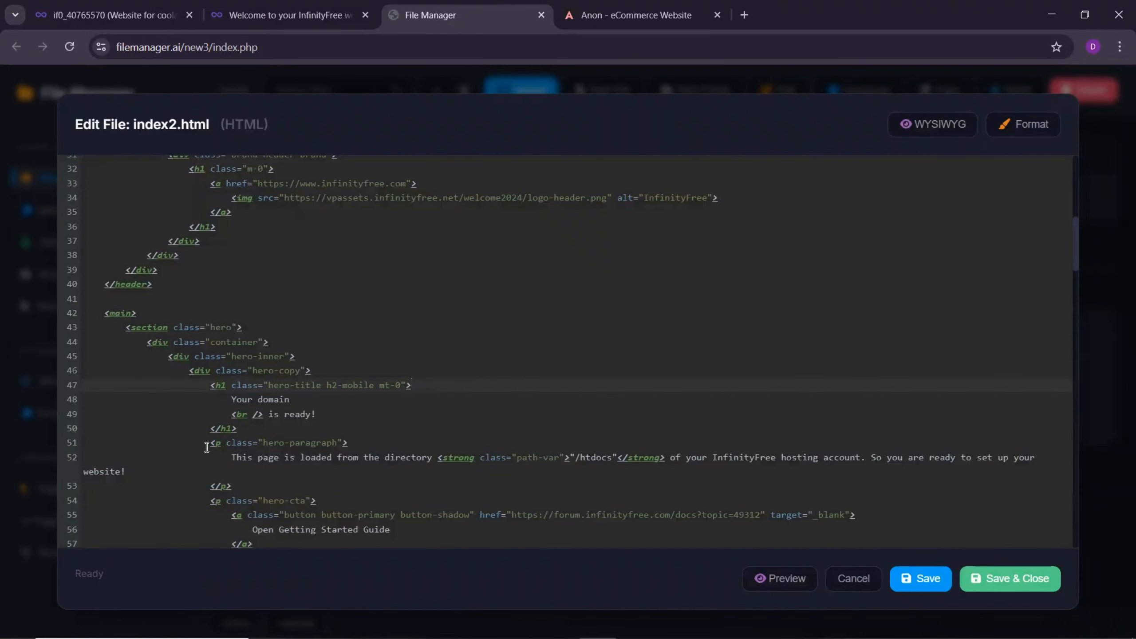
# Replace "Your domain" in the hero heading of index2.html with "Cool App", keeping the "is ready!" line below it.
pyautogui.moveTo(233, 397); pyautogui.dragTo(301, 400)
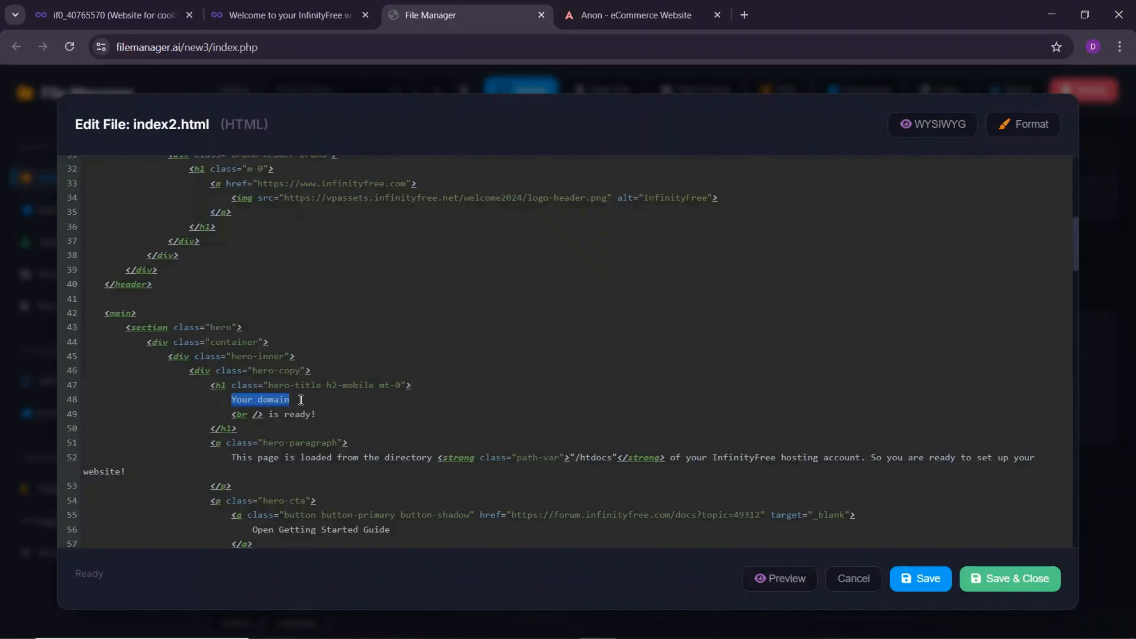
pyautogui.write('Cool')
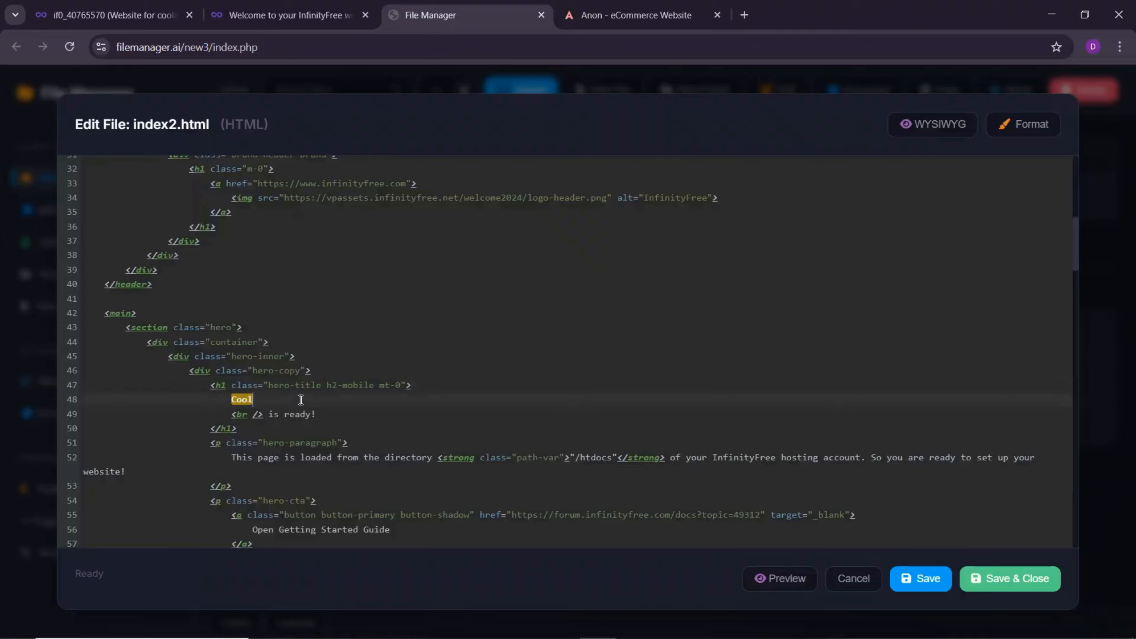
pyautogui.write(' App is ')
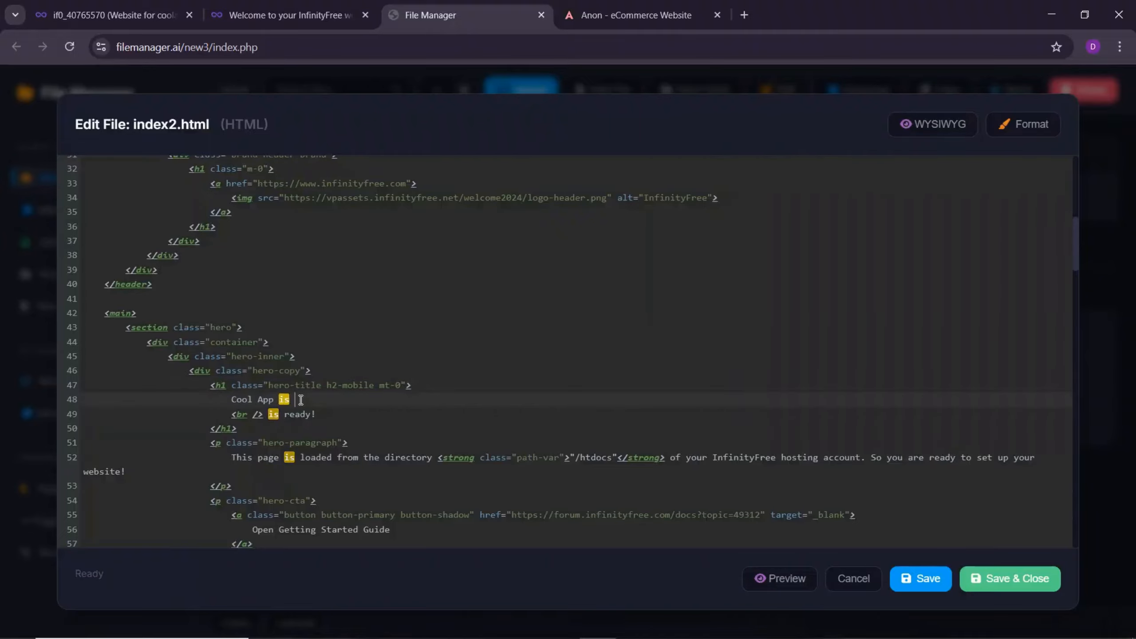
pyautogui.write('ready')
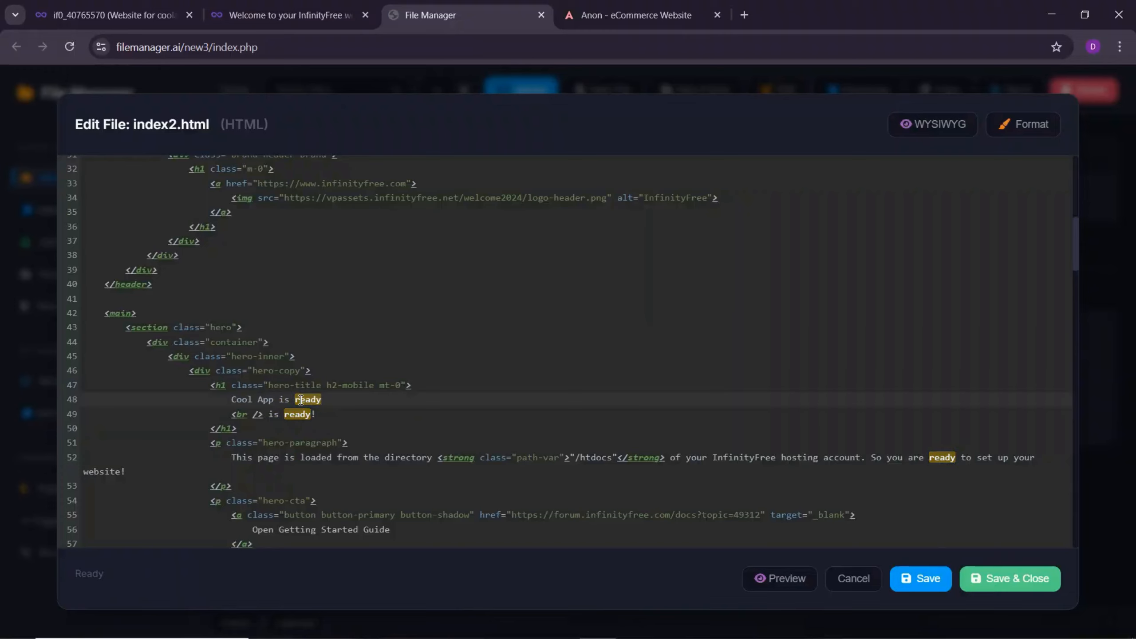
pyautogui.moveTo(231, 414); pyautogui.dragTo(324, 414)
pyautogui.press('BackSpace')
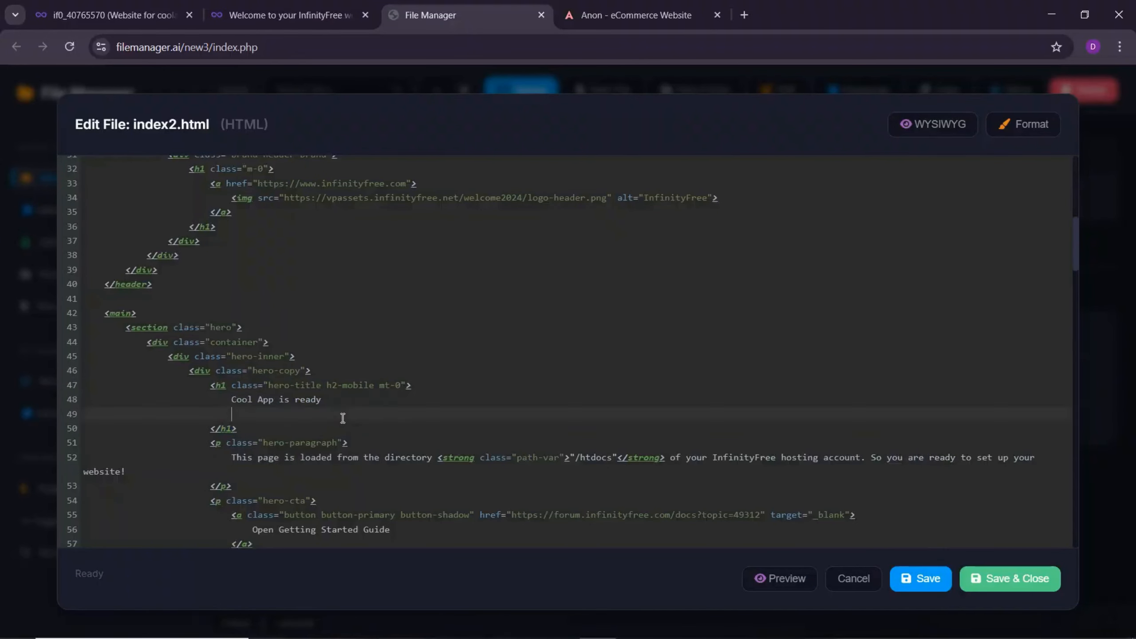
pyautogui.hotkey('ctrl', 'z')
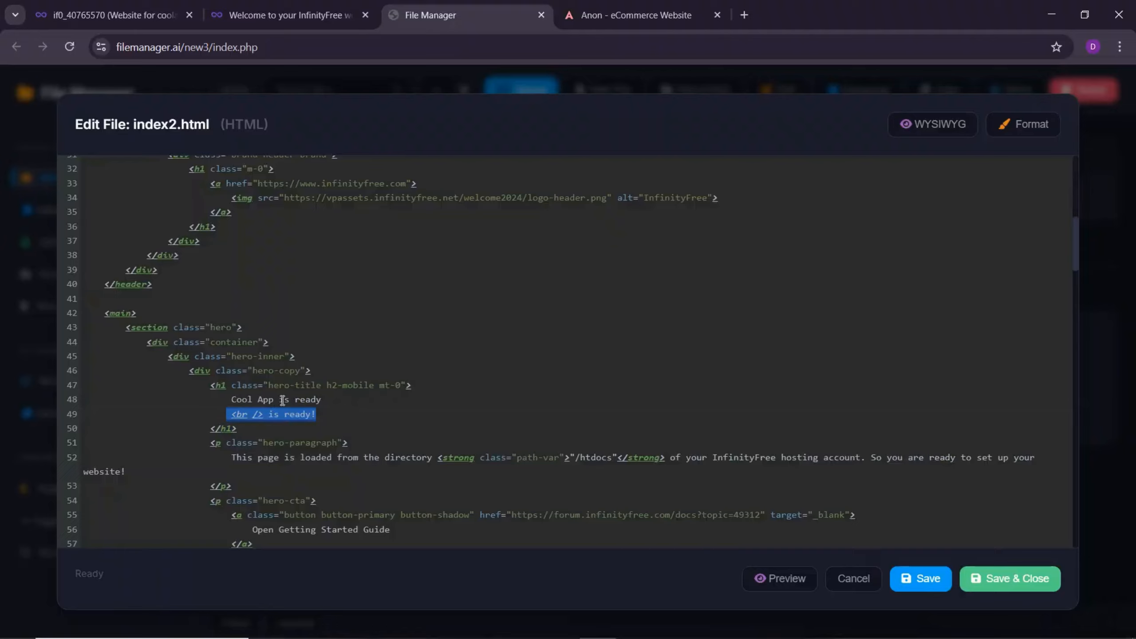
pyautogui.moveTo(279, 400); pyautogui.dragTo(321, 398)
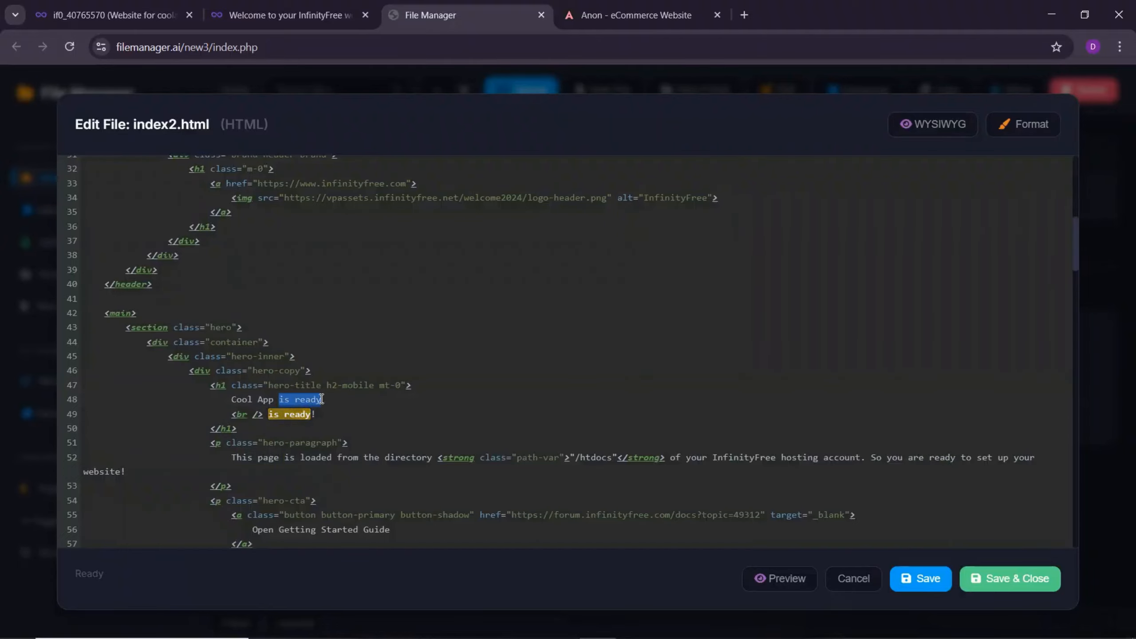
pyautogui.press('BackSpace')
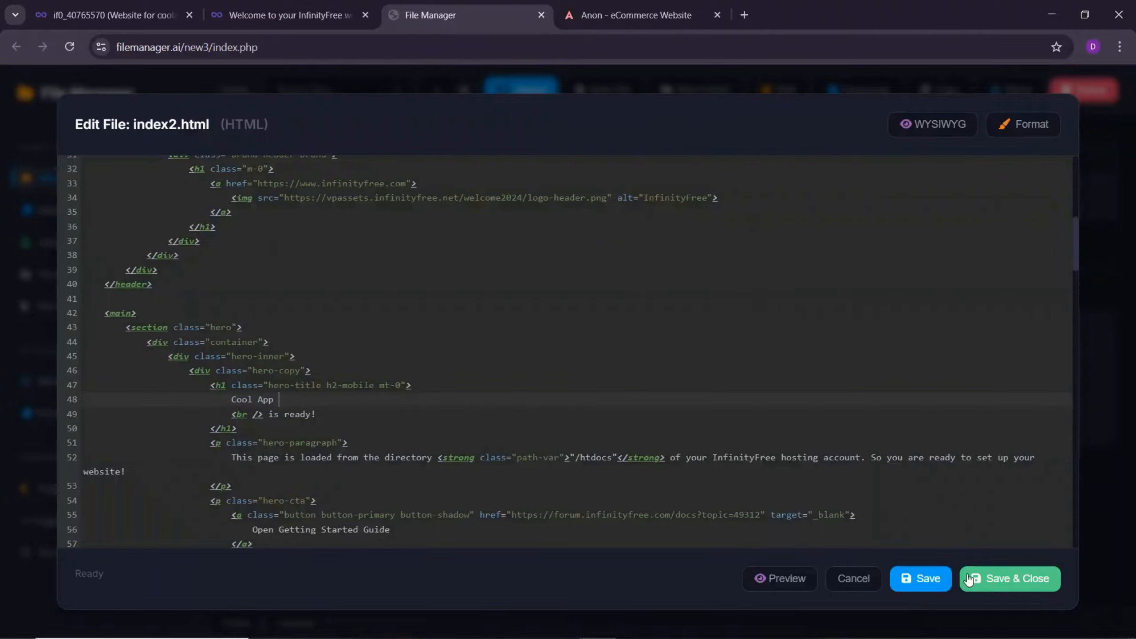
# Try twice to save the edited index2.html, dismissing the alert each time.
pyautogui.click(919, 579)
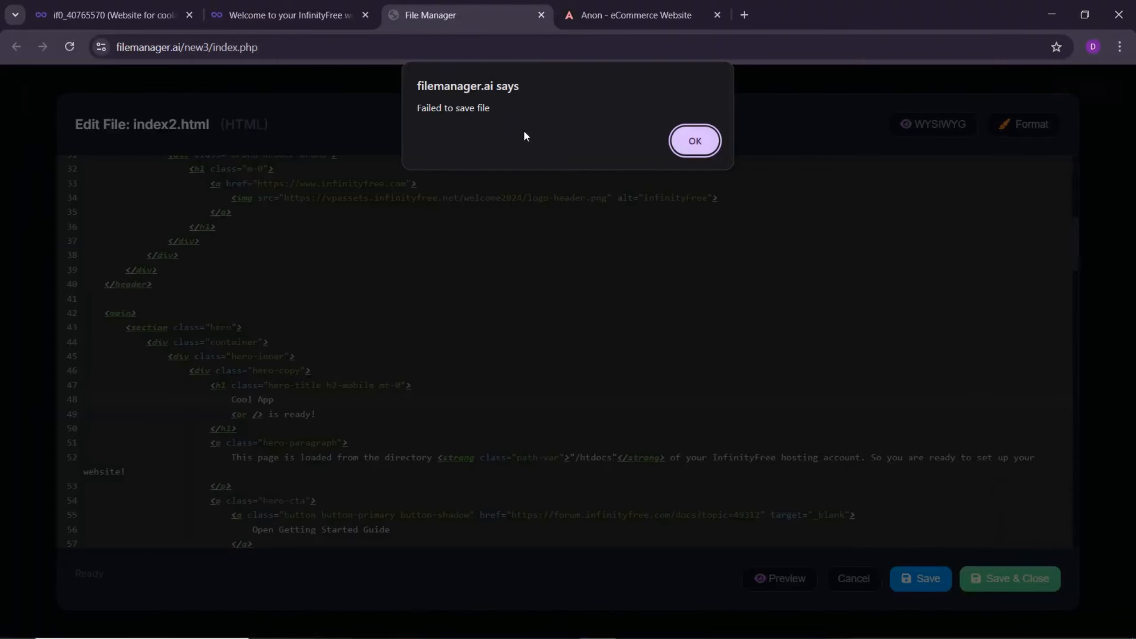
pyautogui.click(694, 141)
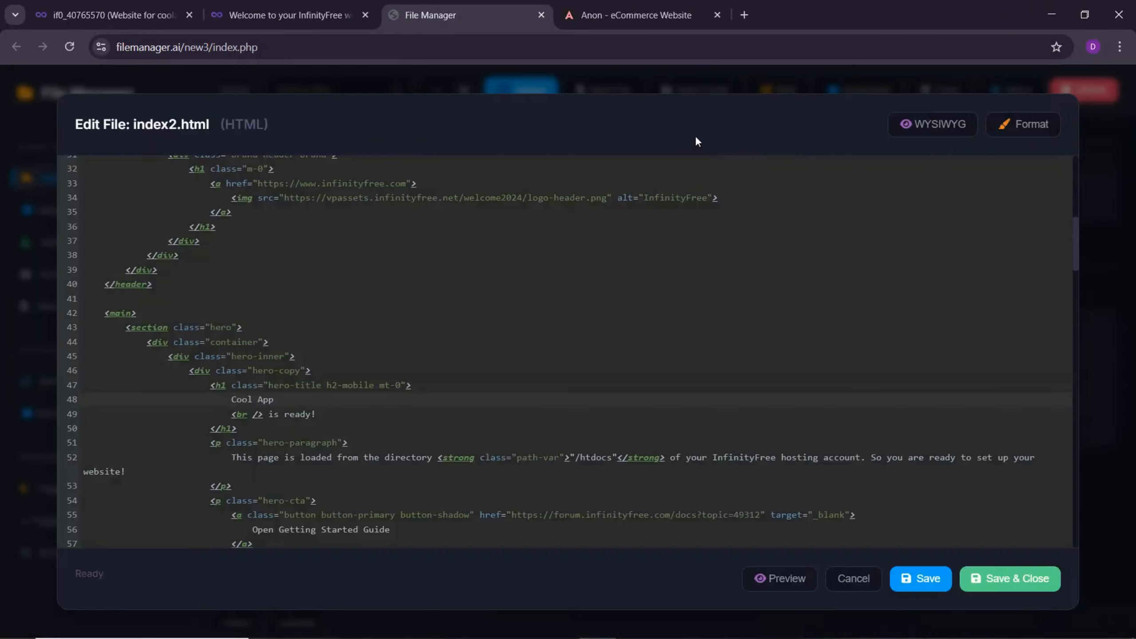
pyautogui.click(912, 587)
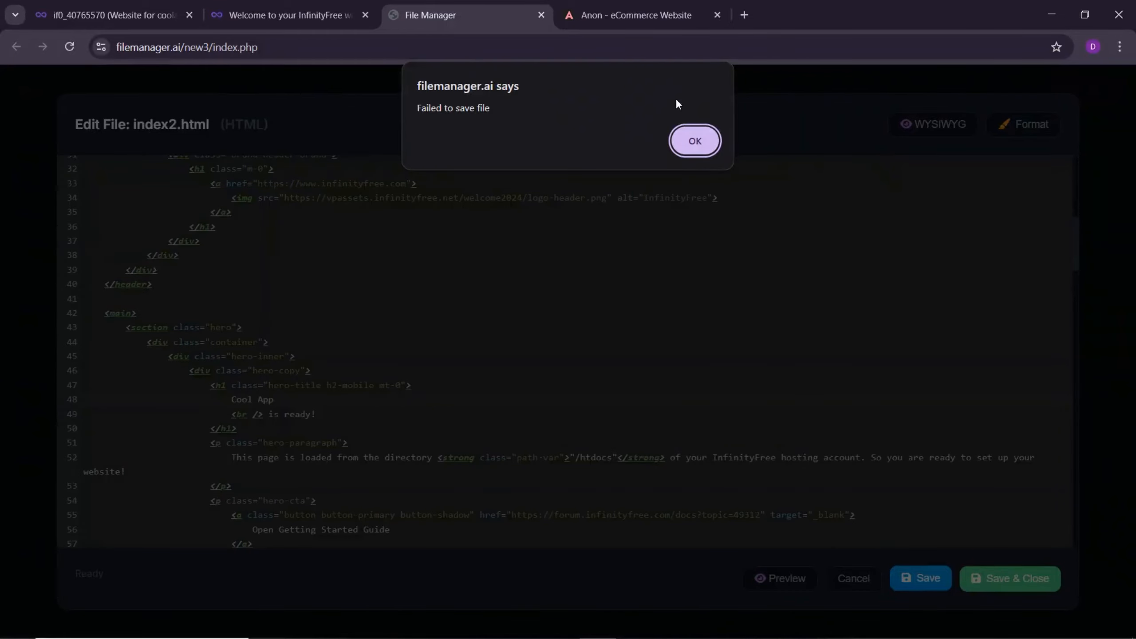
pyautogui.press('Return')
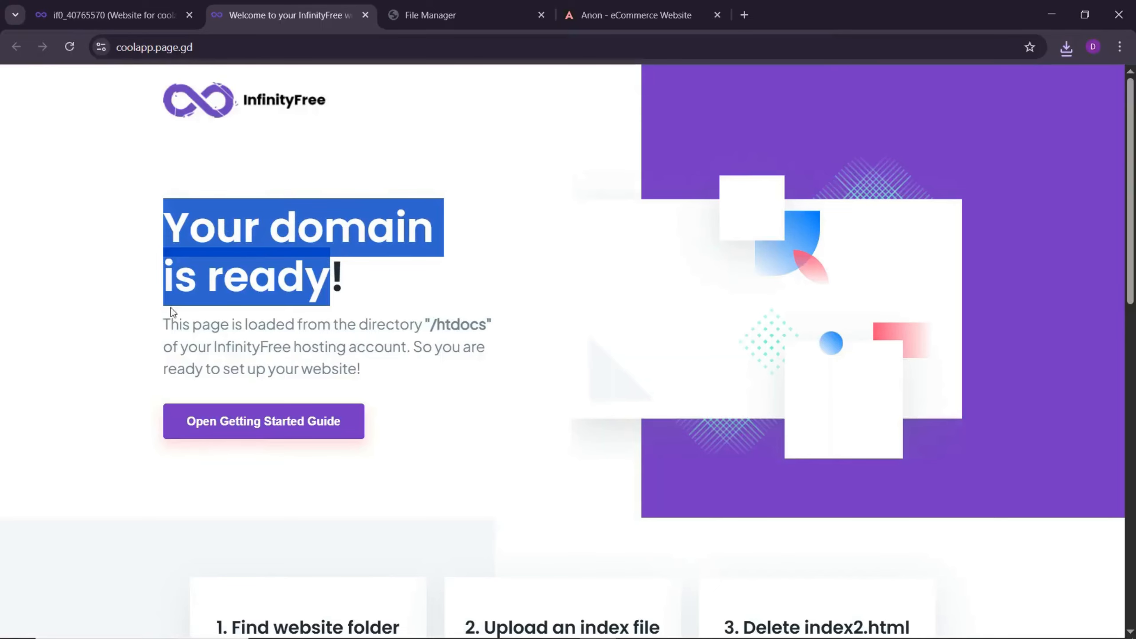
# Read the coolapp.page.gd welcome page's note on the /htdocs directory and check the htdocs folder's contents in the online File Manager.
pyautogui.moveTo(163, 324); pyautogui.dragTo(495, 328)
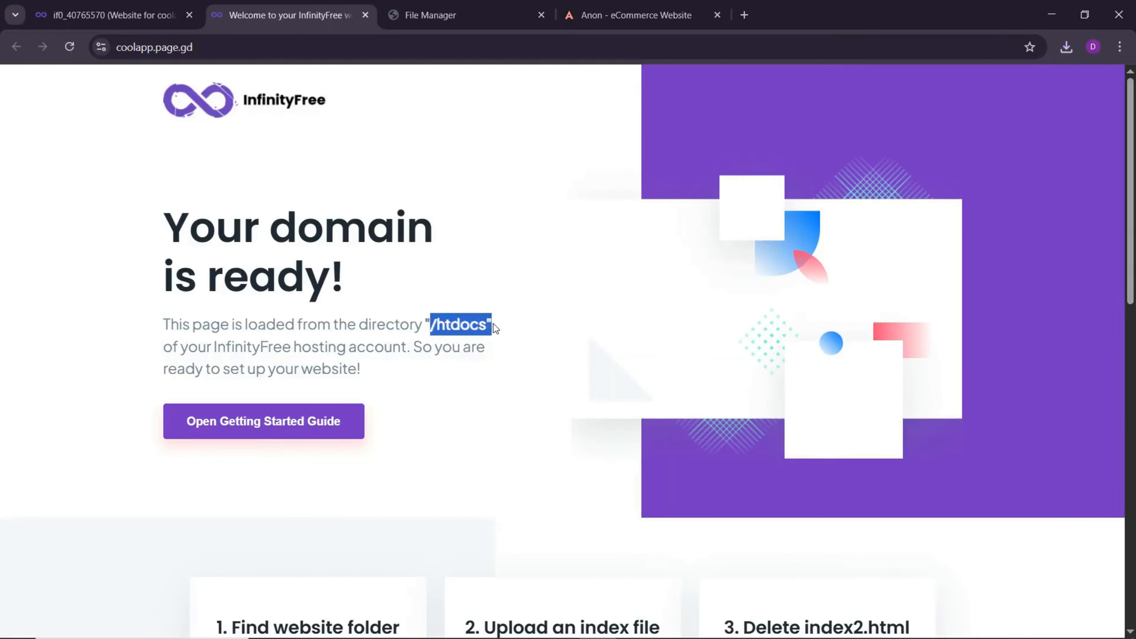
pyautogui.click(444, 23)
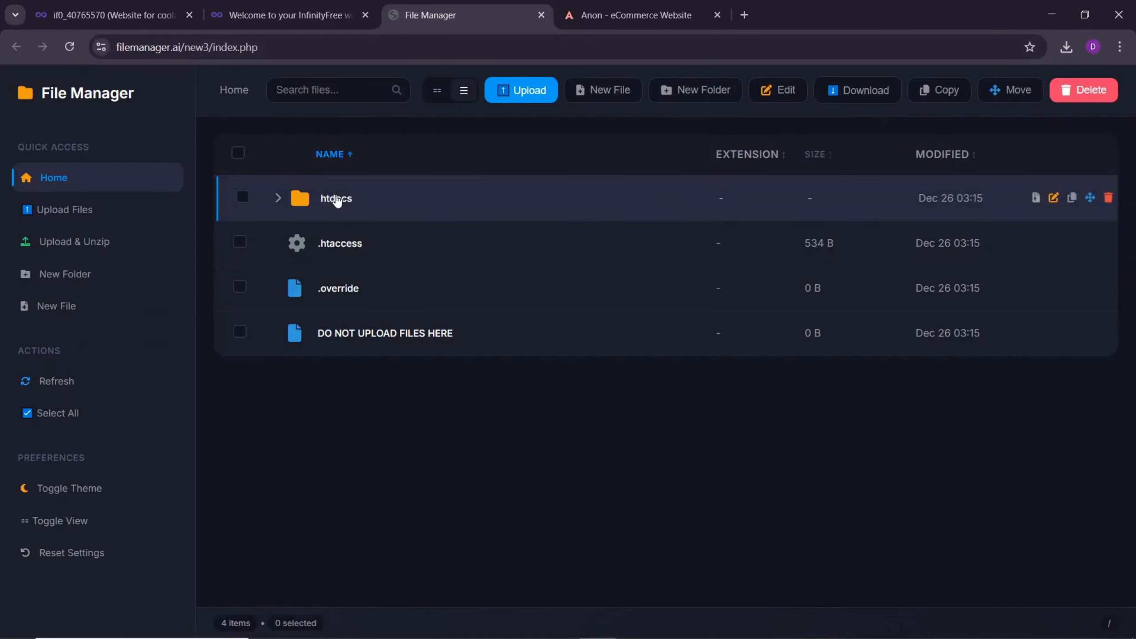
pyautogui.click(278, 198)
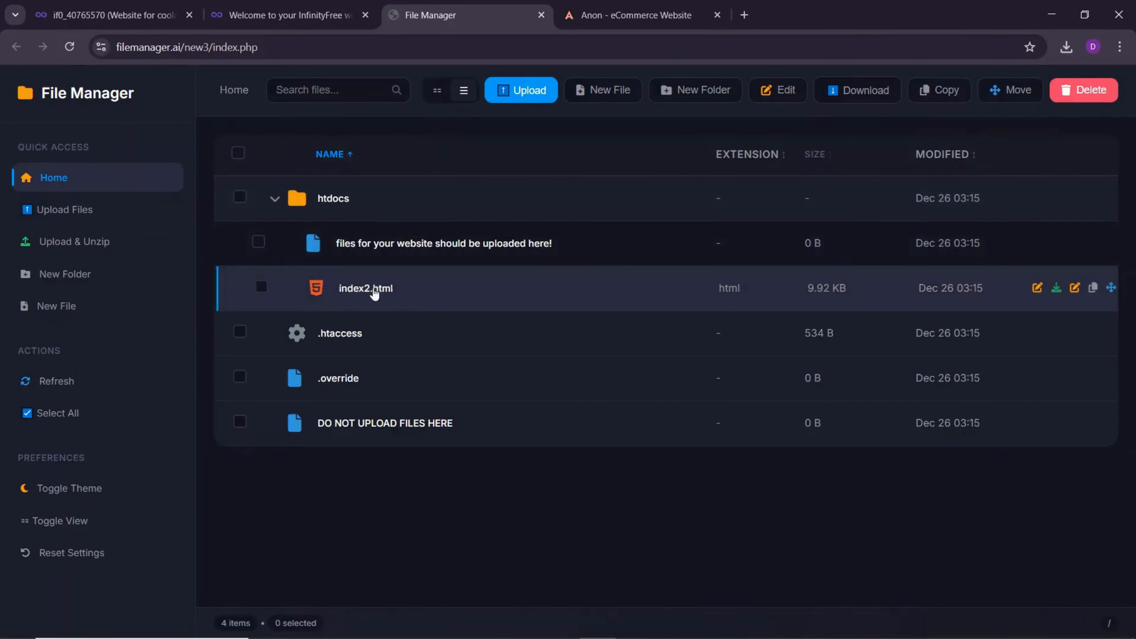
pyautogui.click(286, 15)
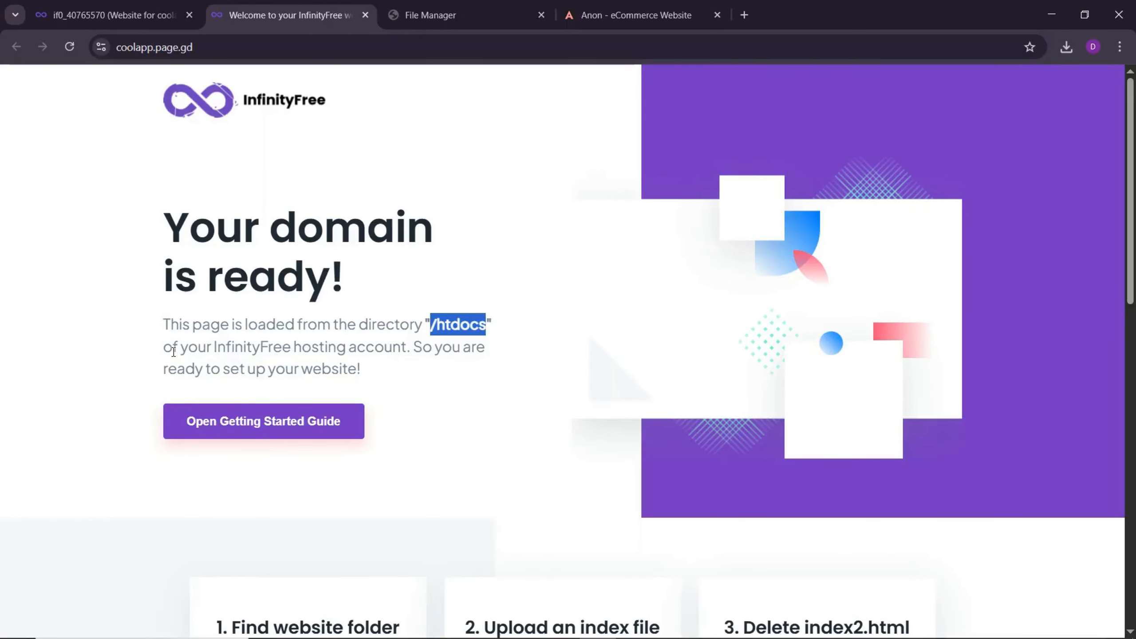
pyautogui.moveTo(413, 347); pyautogui.dragTo(360, 370)
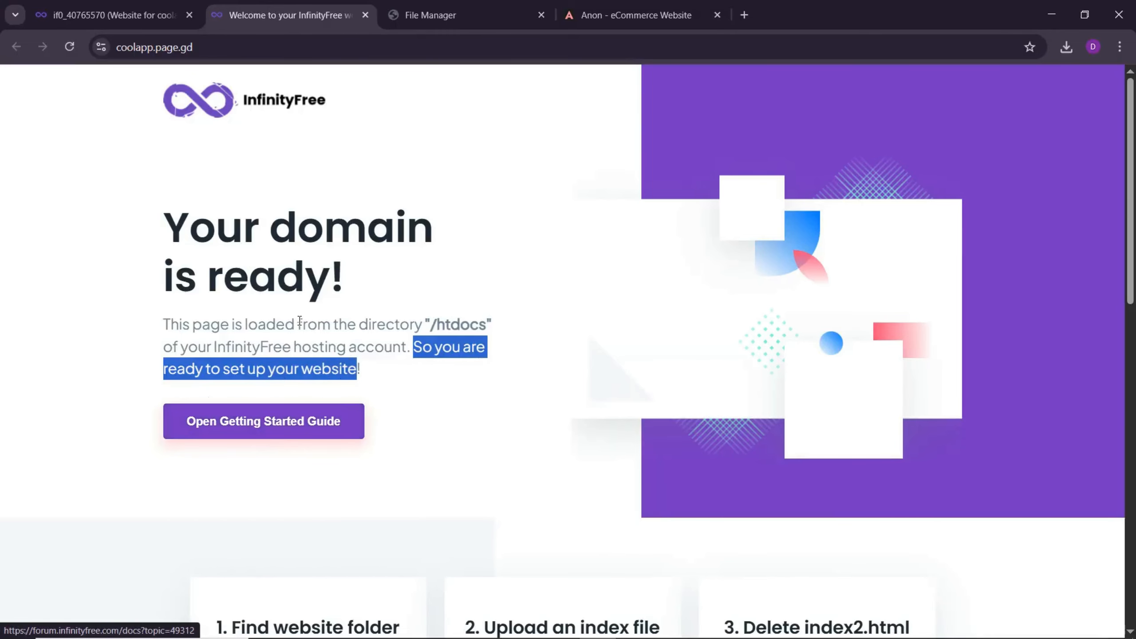
# Read the setup instructions on the coolapp.page.gd welcome page, then switch to FileZilla and refresh the remote htdocs listing.
pyautogui.scroll(-8, 300, 321)
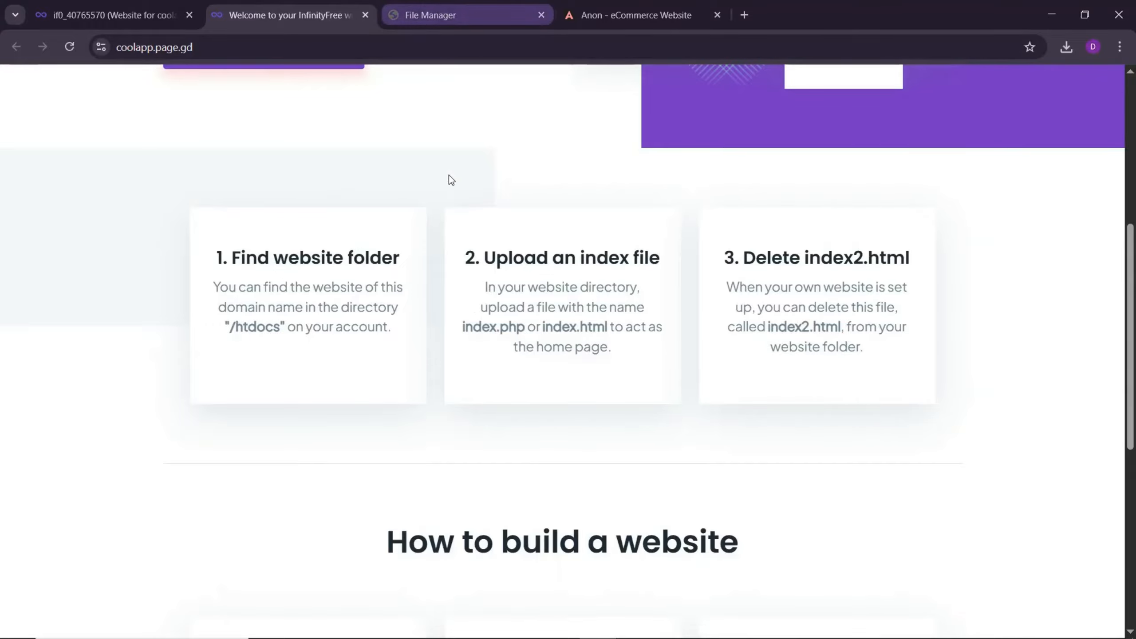
pyautogui.click(434, 25)
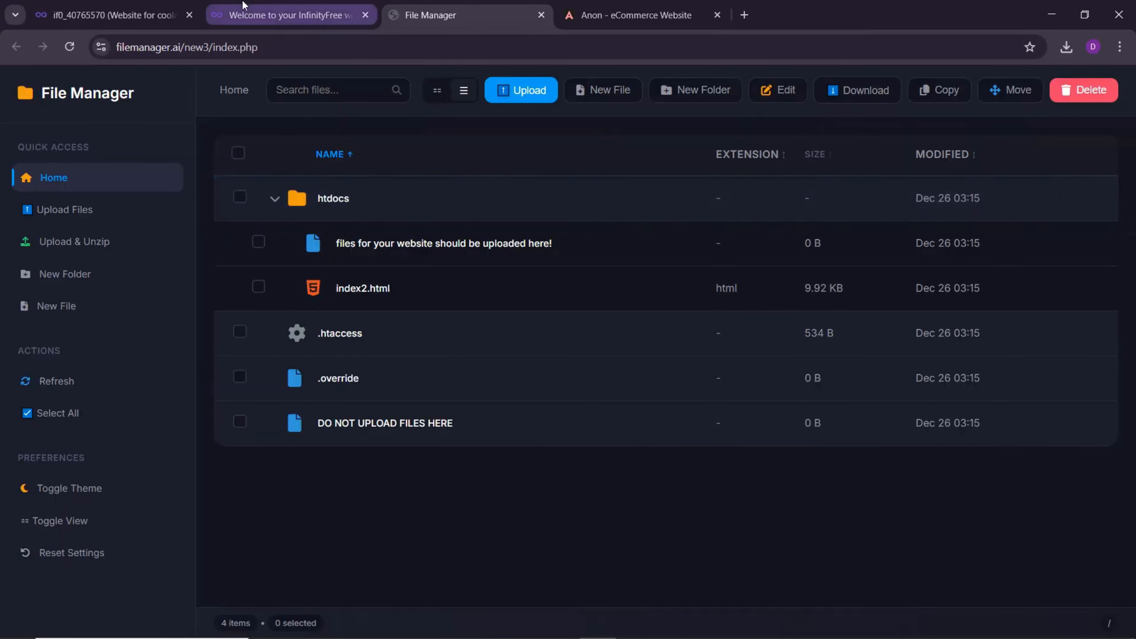
pyautogui.click(635, 624)
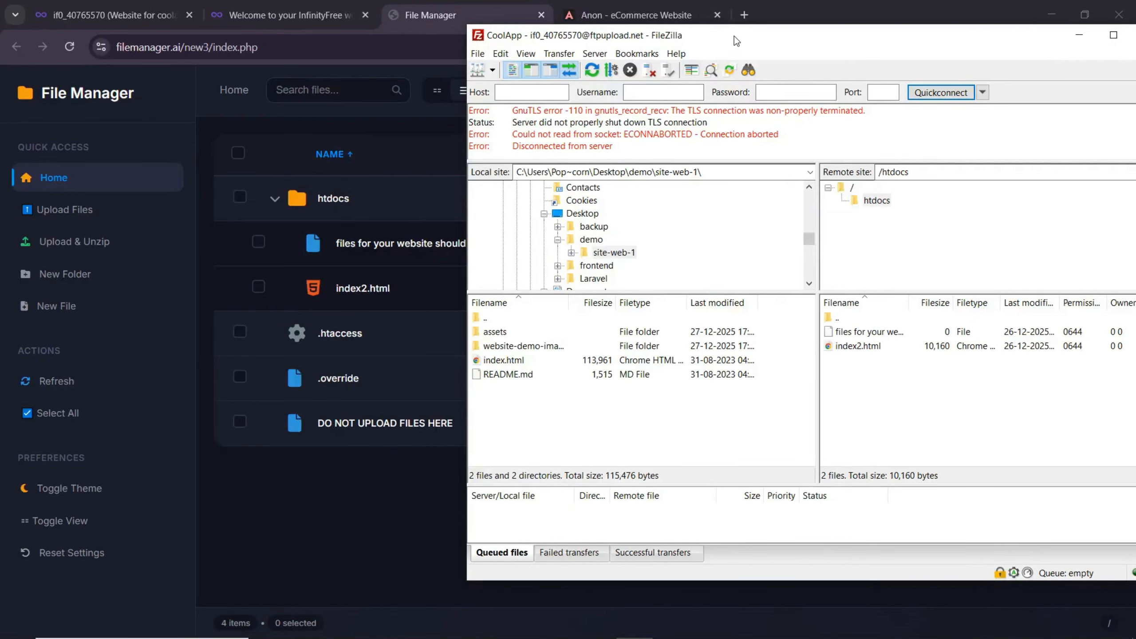
pyautogui.moveTo(734, 36); pyautogui.dragTo(493, 42)
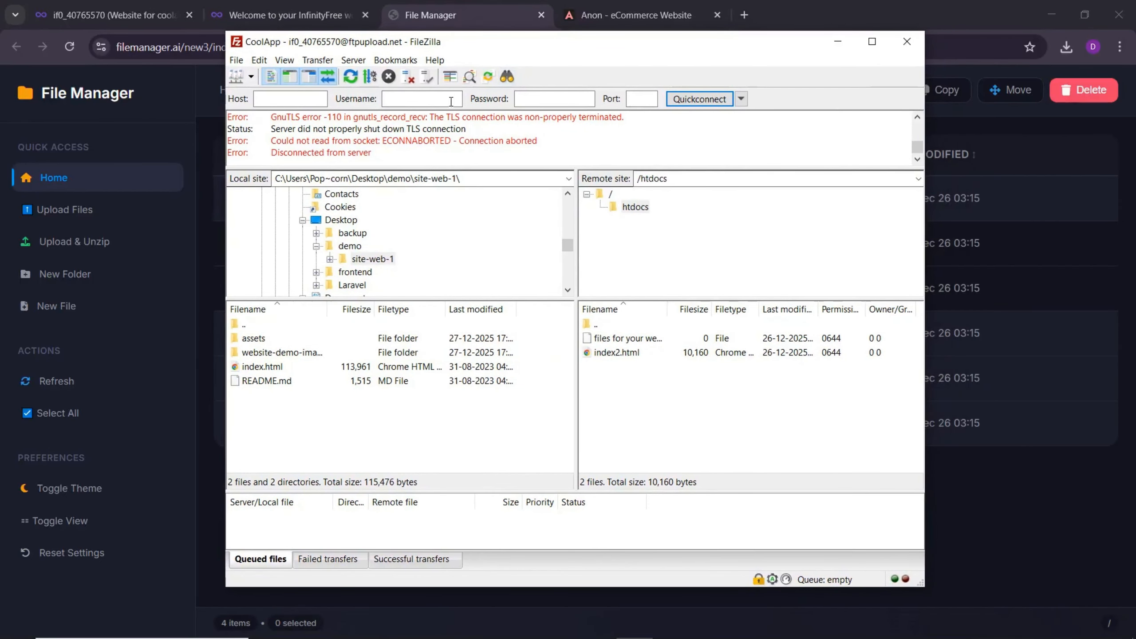
pyautogui.click(352, 77)
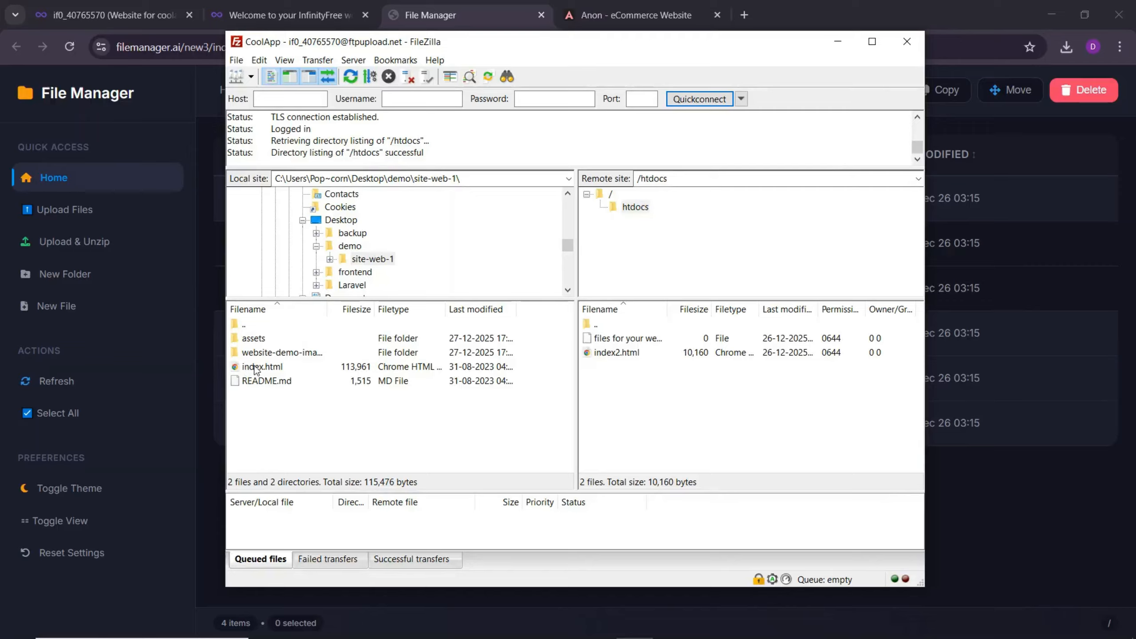
# Upload the assets and website-demo-image folders and index.html from the local site-web-1 folder to the remote htdocs directory.
pyautogui.rightClick(257, 339)
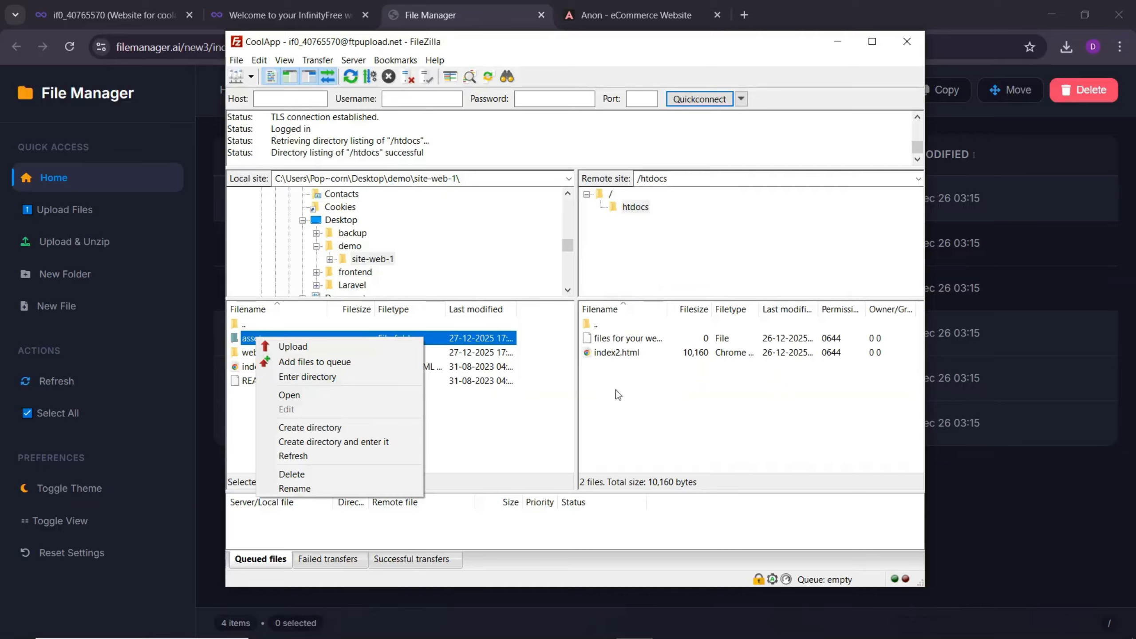
pyautogui.click(281, 348)
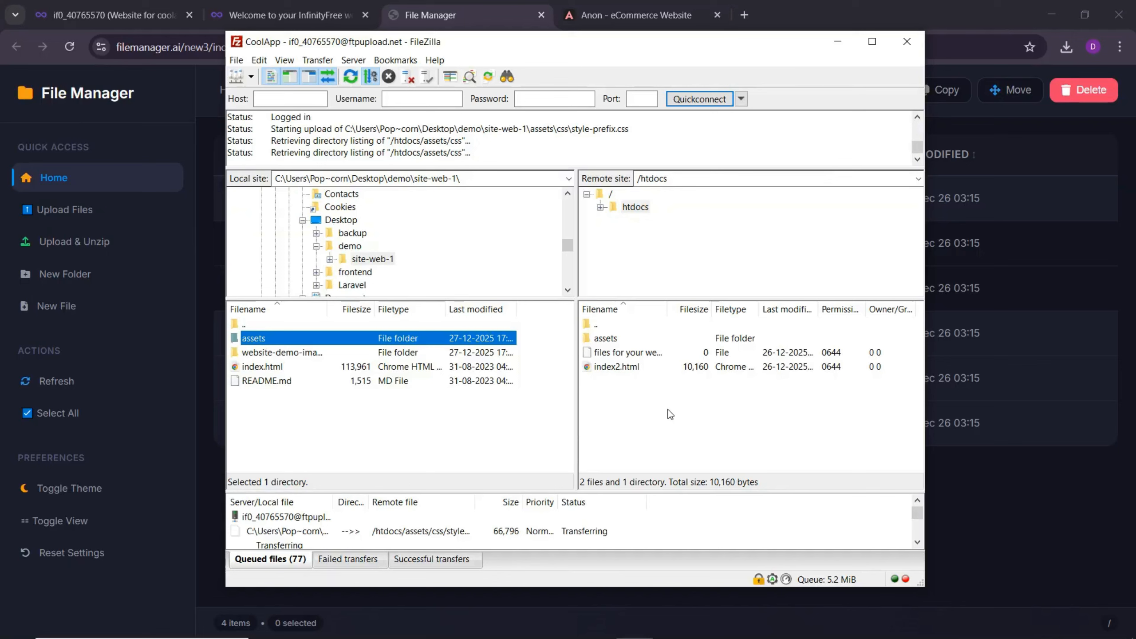
pyautogui.click(276, 356)
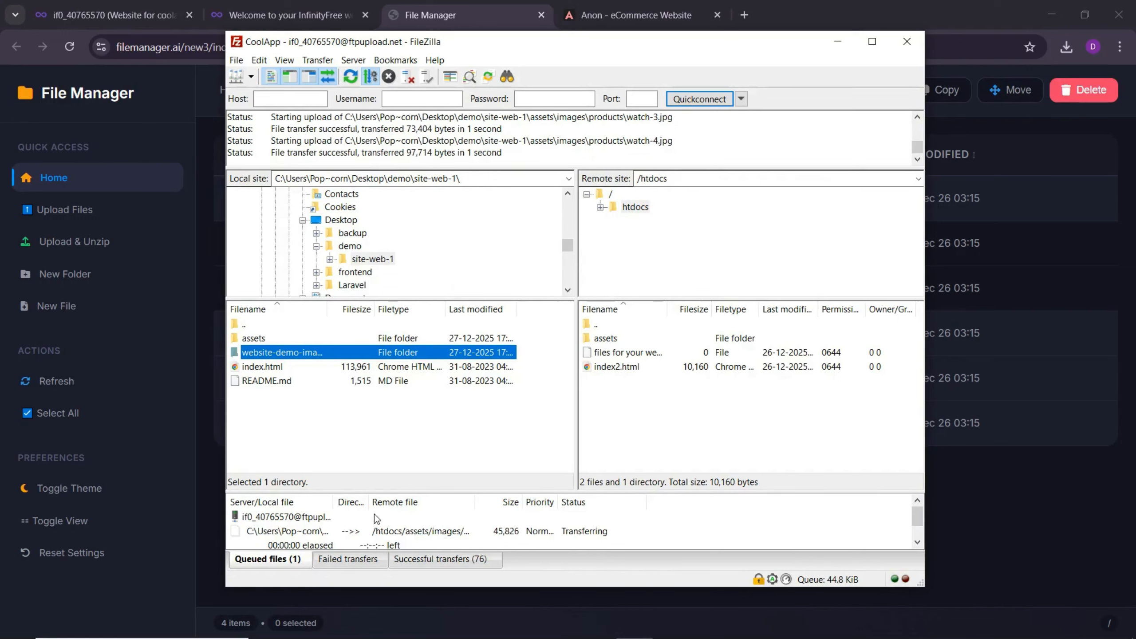
pyautogui.click(276, 368)
pyautogui.rightClick(280, 367)
pyautogui.click(335, 372)
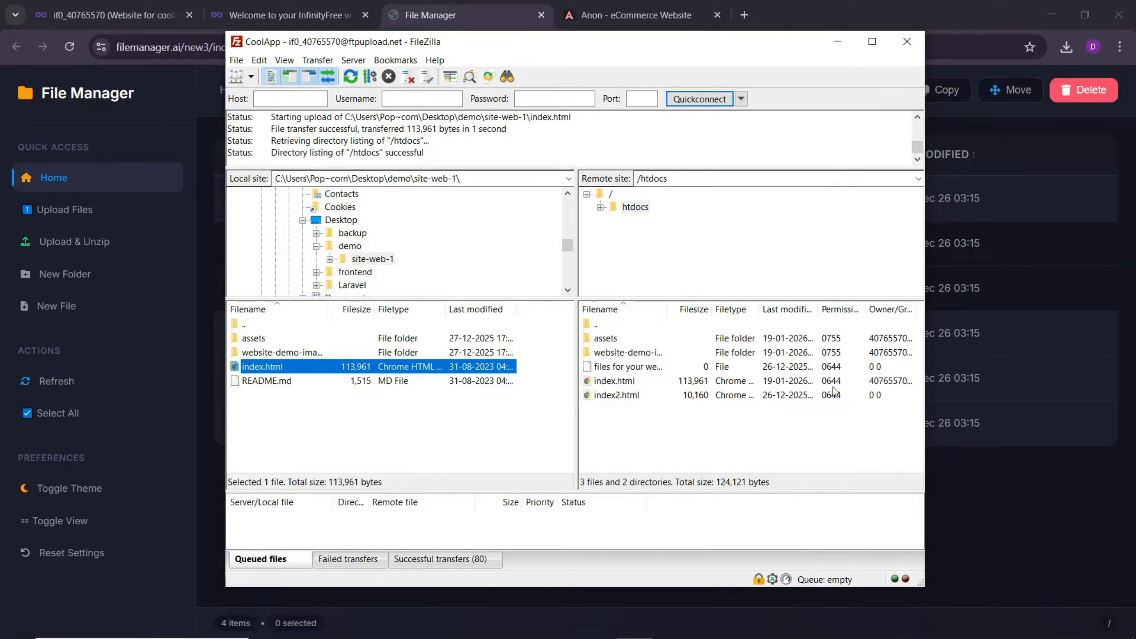
# Delete index2.html from the remote htdocs directory and confirm the deletion.
pyautogui.rightClick(801, 396)
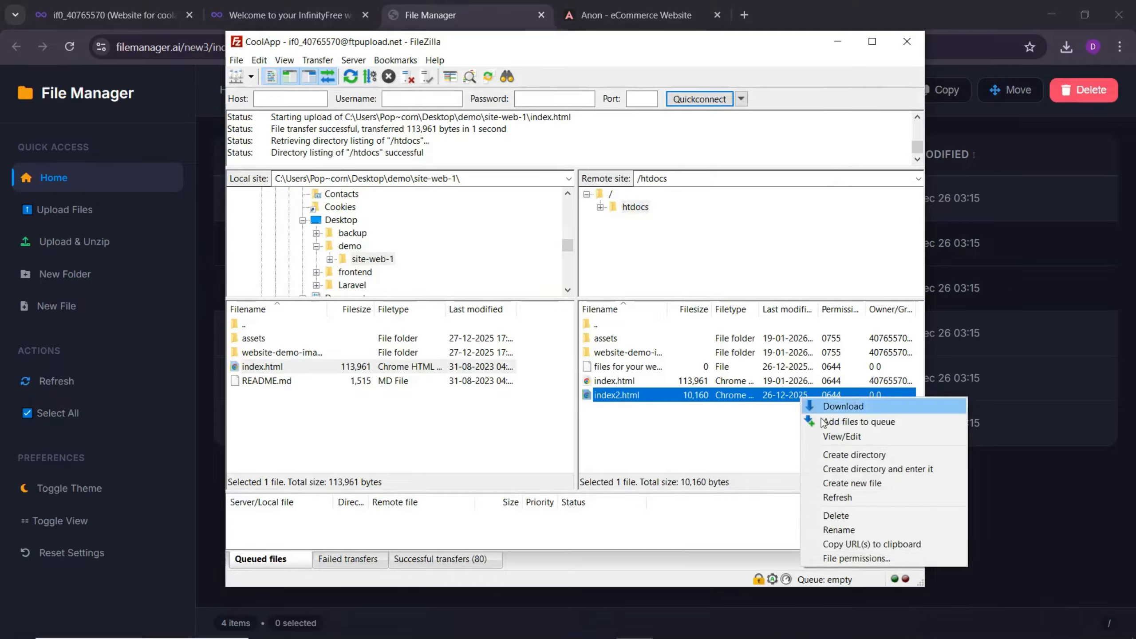
pyautogui.click(843, 516)
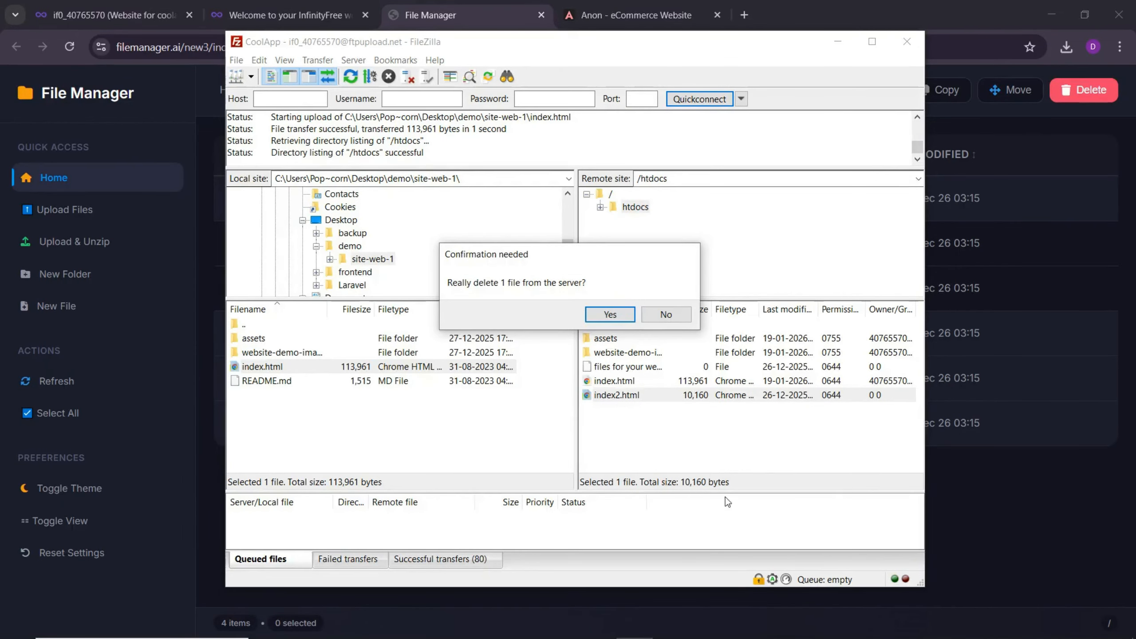
pyautogui.click(610, 314)
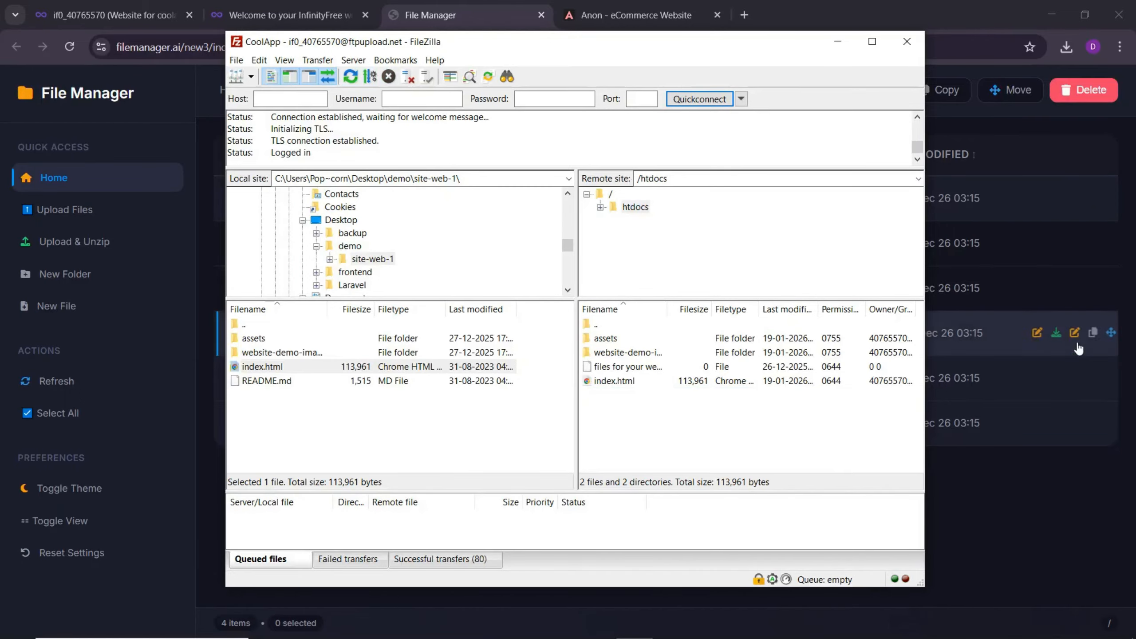
# Switch to the browser, reload coolapp.page.gd, and dismiss the split view tip and the newsletter popup.
pyautogui.click(1016, 498)
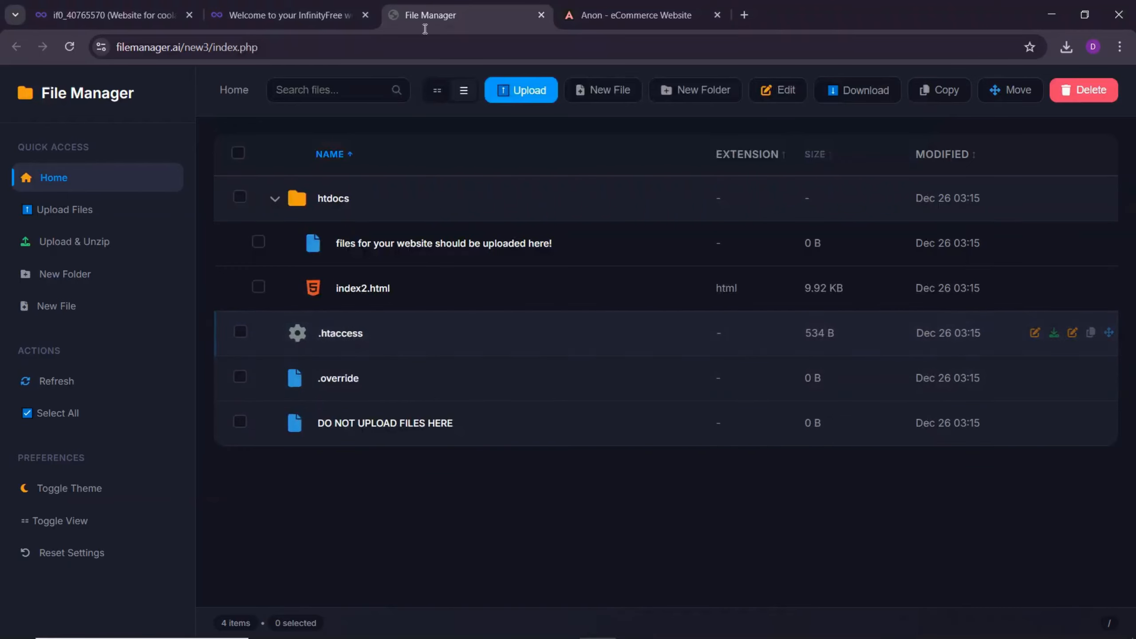
pyautogui.click(277, 14)
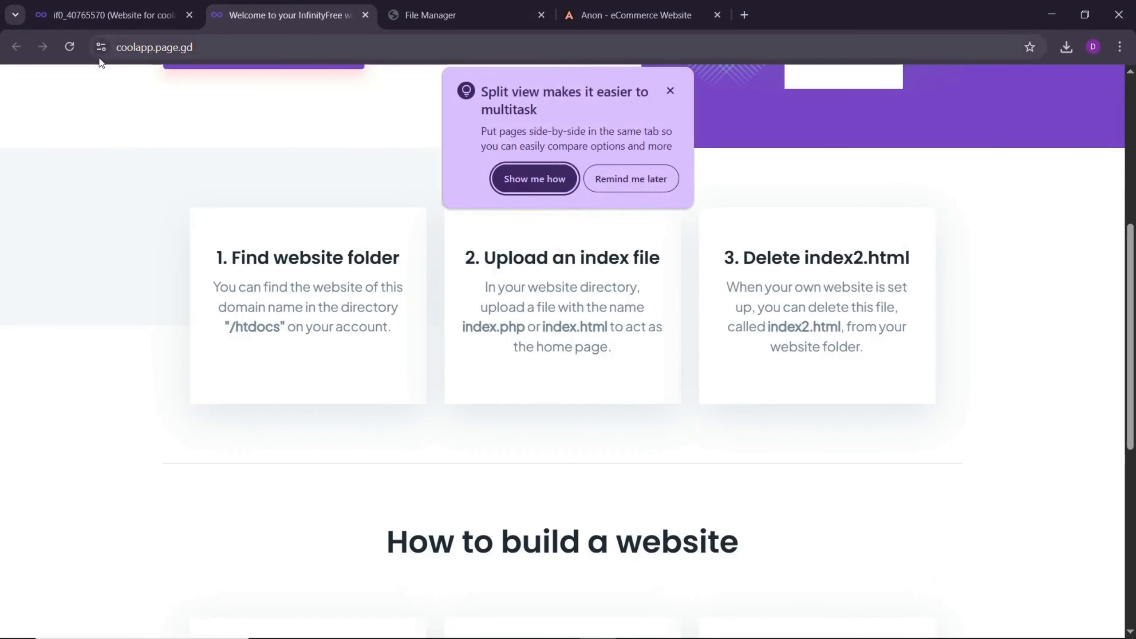
pyautogui.click(70, 47)
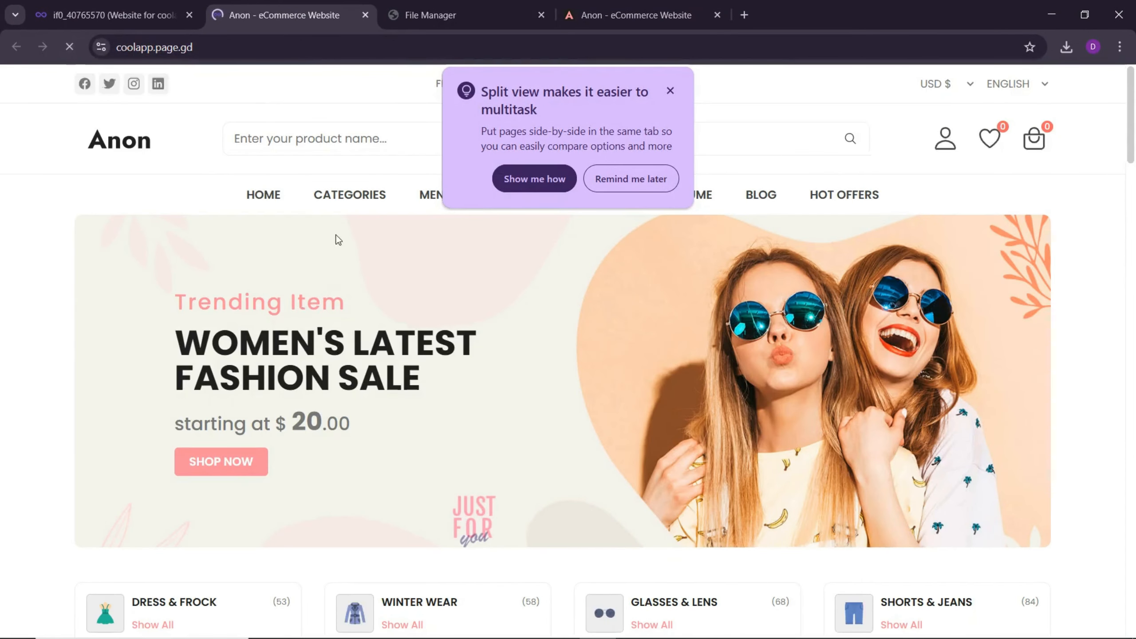
pyautogui.scroll(-5, 425, 228)
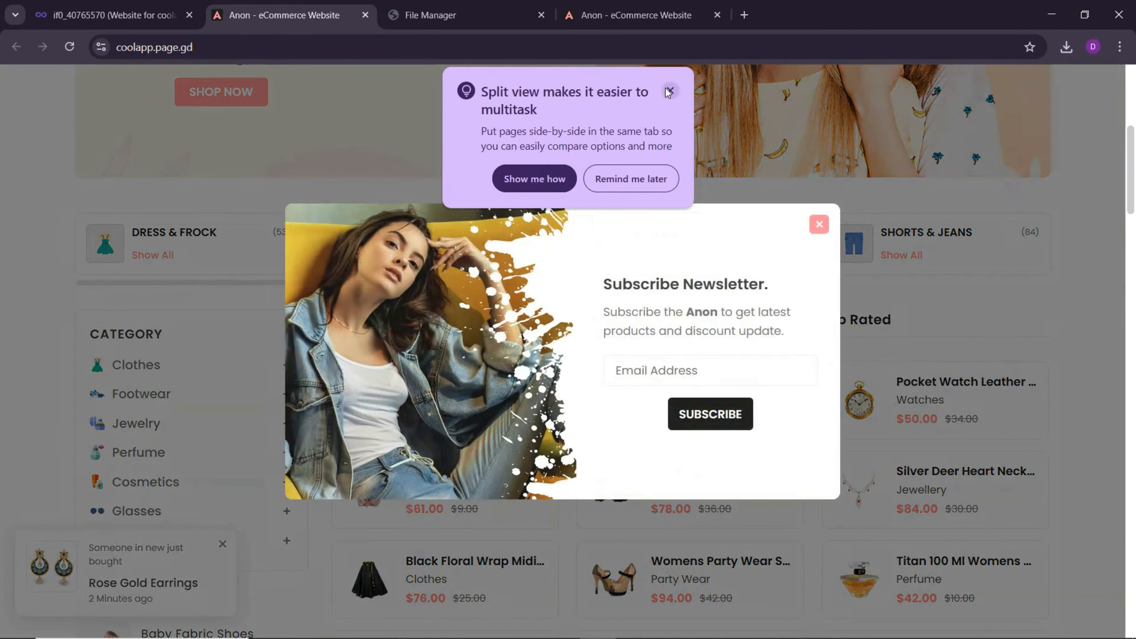
pyautogui.click(645, 179)
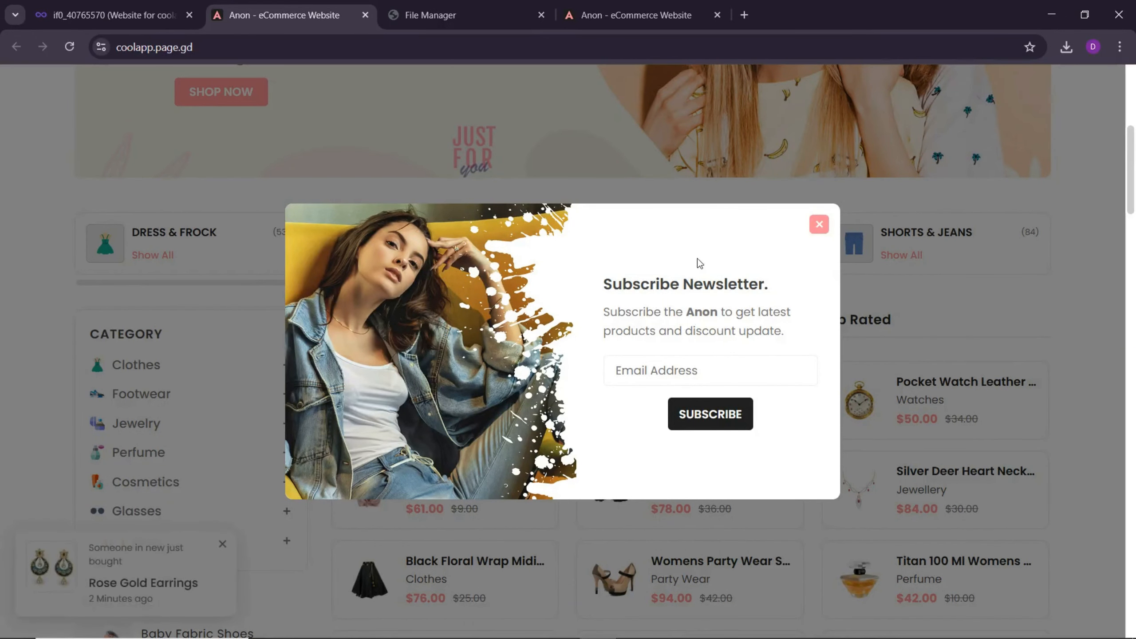
pyautogui.click(820, 224)
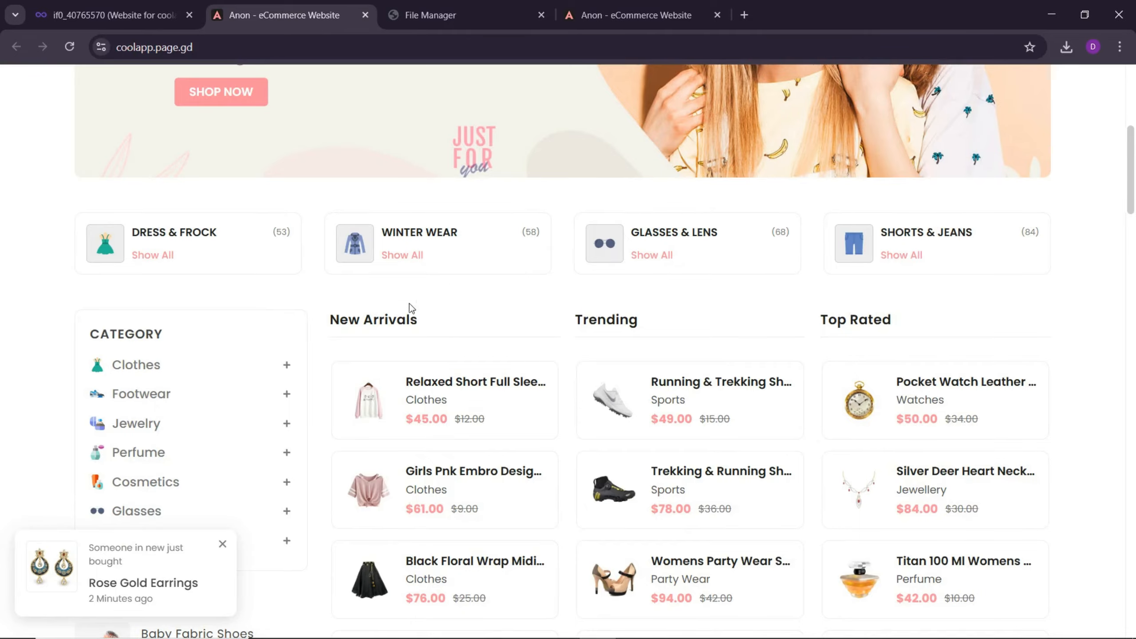
# Look through the live store page down to its footer and check the coolapp.page.gd address.
pyautogui.scroll(-5, 532, 356)
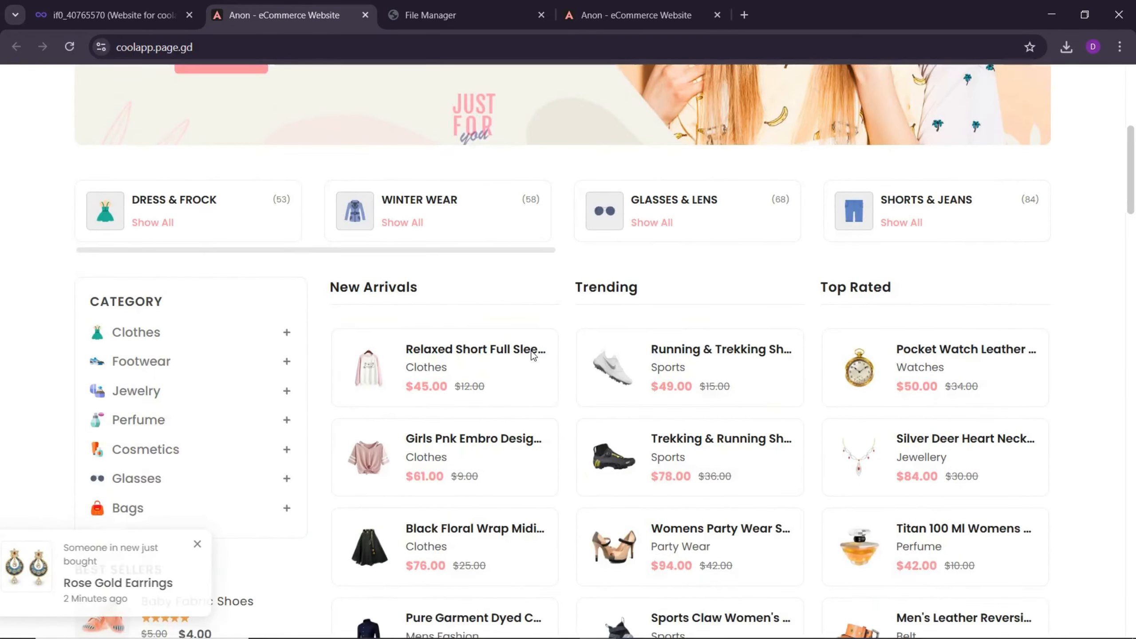
pyautogui.scroll(-20, 601, 308)
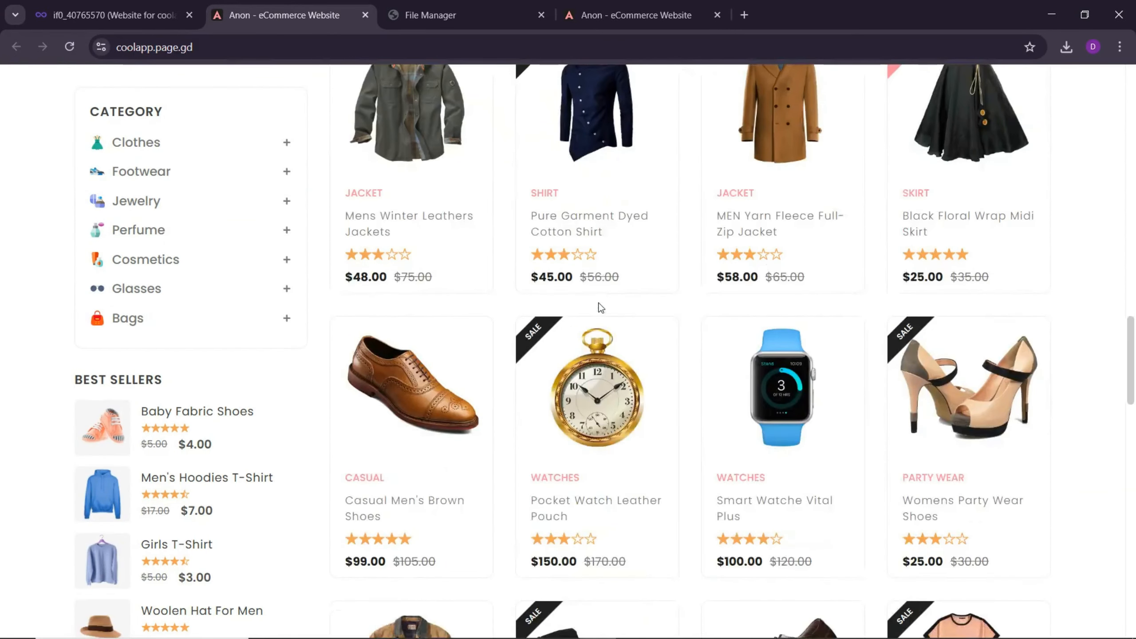
pyautogui.scroll(-18, 599, 304)
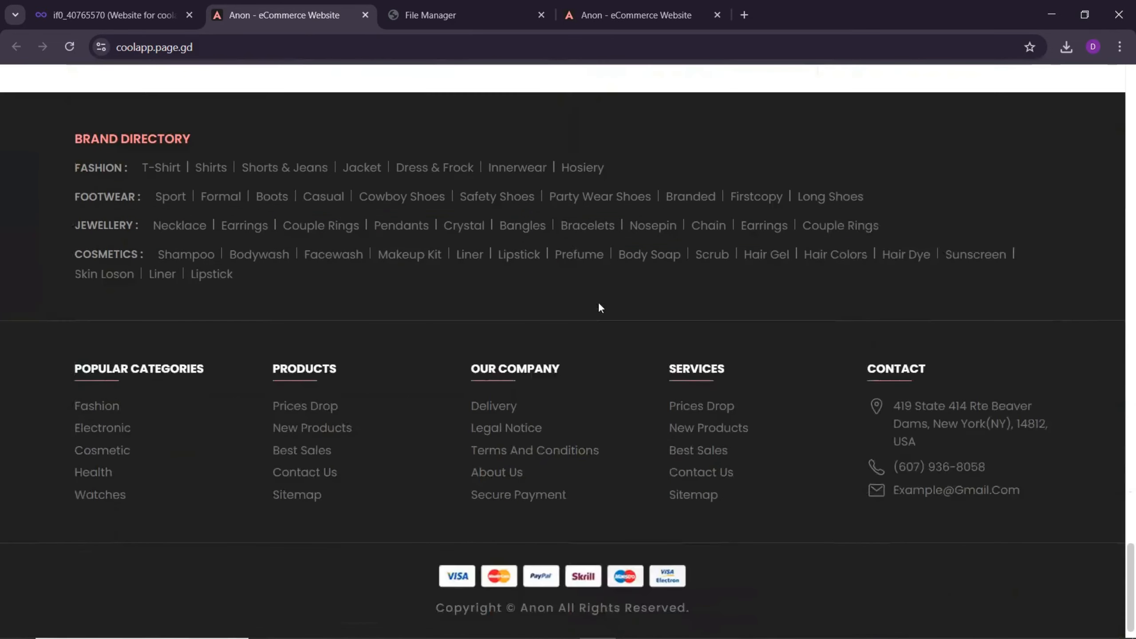
pyautogui.scroll(14, 598, 303)
pyautogui.click(255, 44)
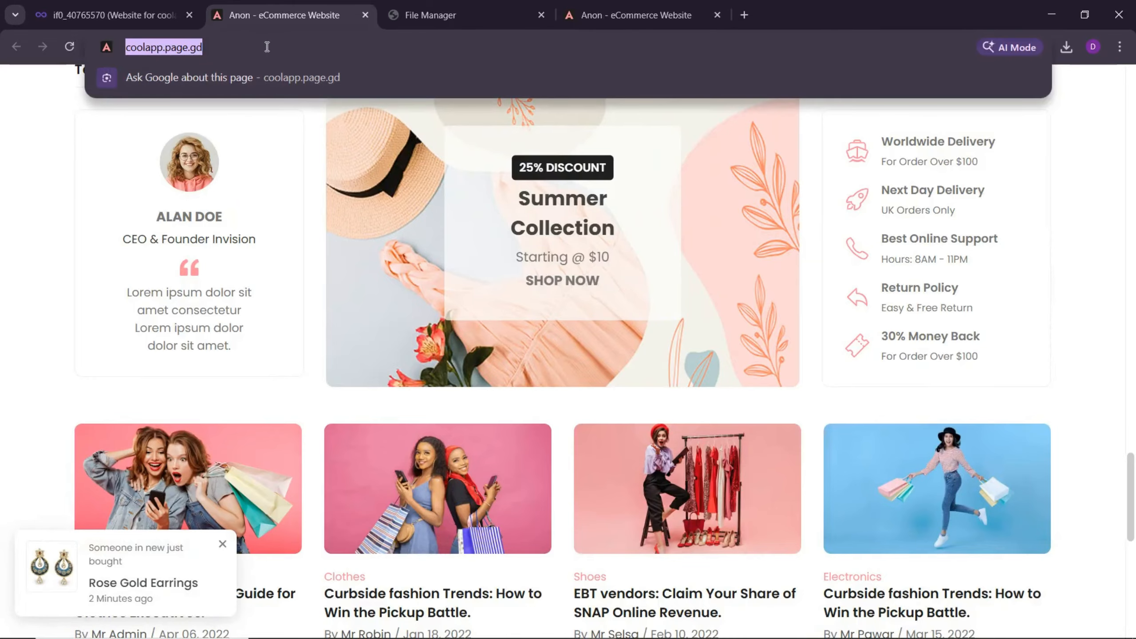
pyautogui.click(267, 46)
pyautogui.hotkey('ctrl', 'a')
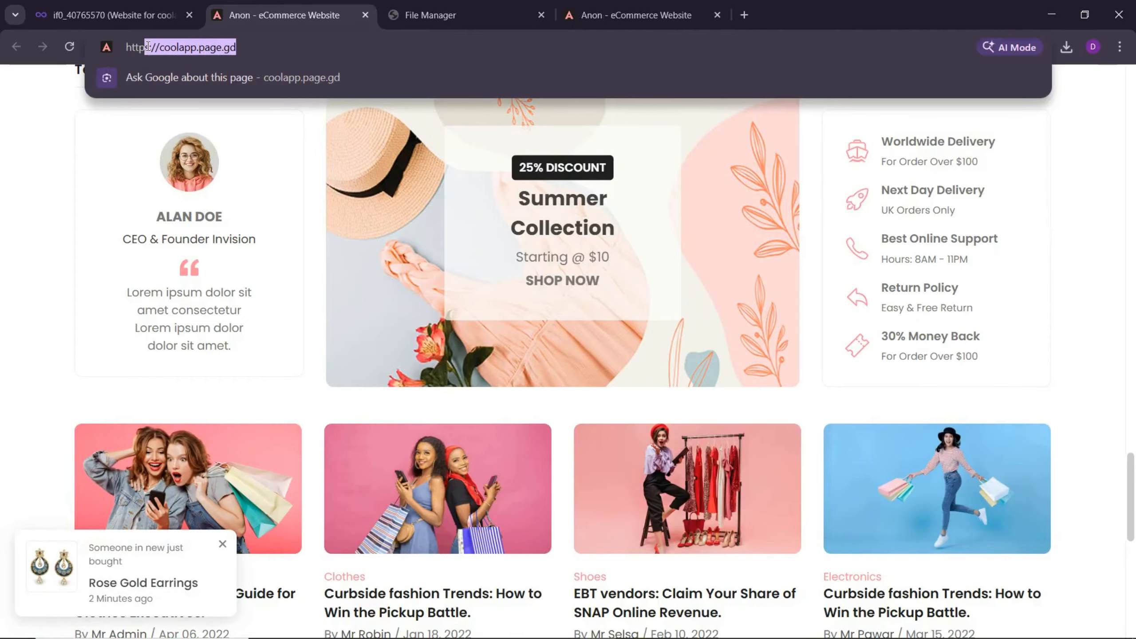
# Switch to the code editor, change the first banner's title in index.html to "Men's latest fashion sale", and save the file.
pyautogui.hotkey('alt', 'Tab')
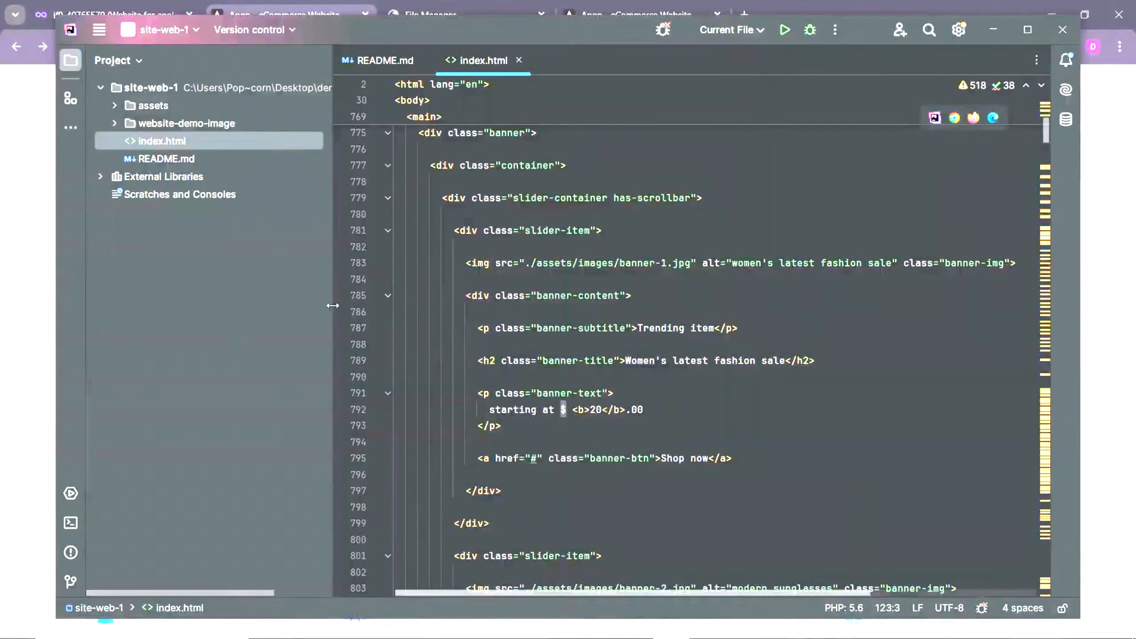
pyautogui.moveTo(333, 305); pyautogui.dragTo(279, 314)
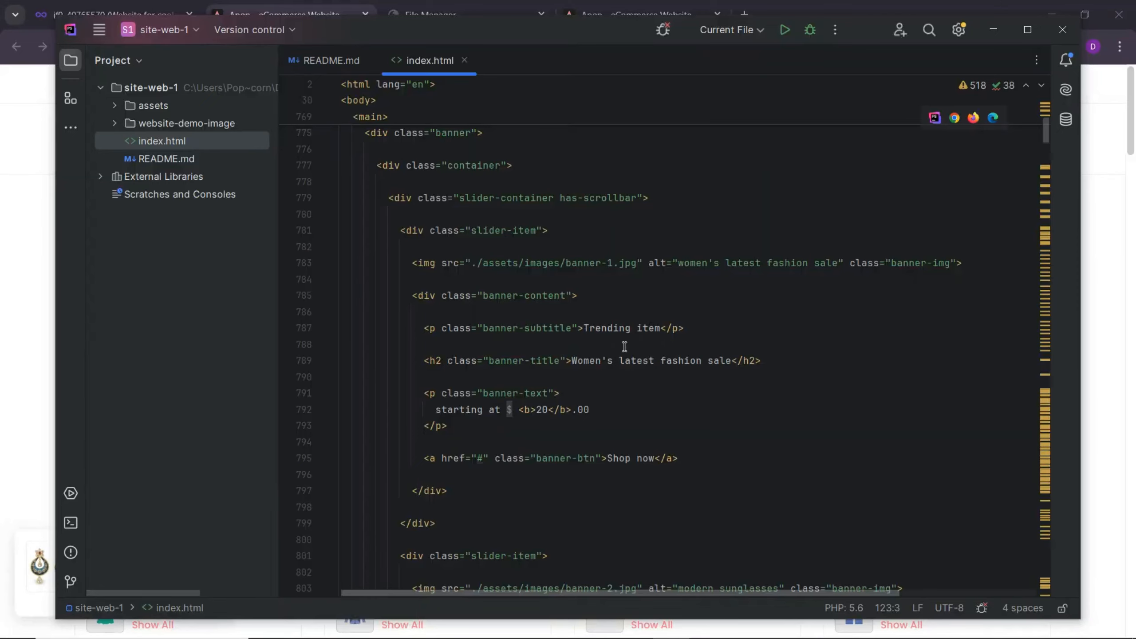
pyautogui.moveTo(583, 327)
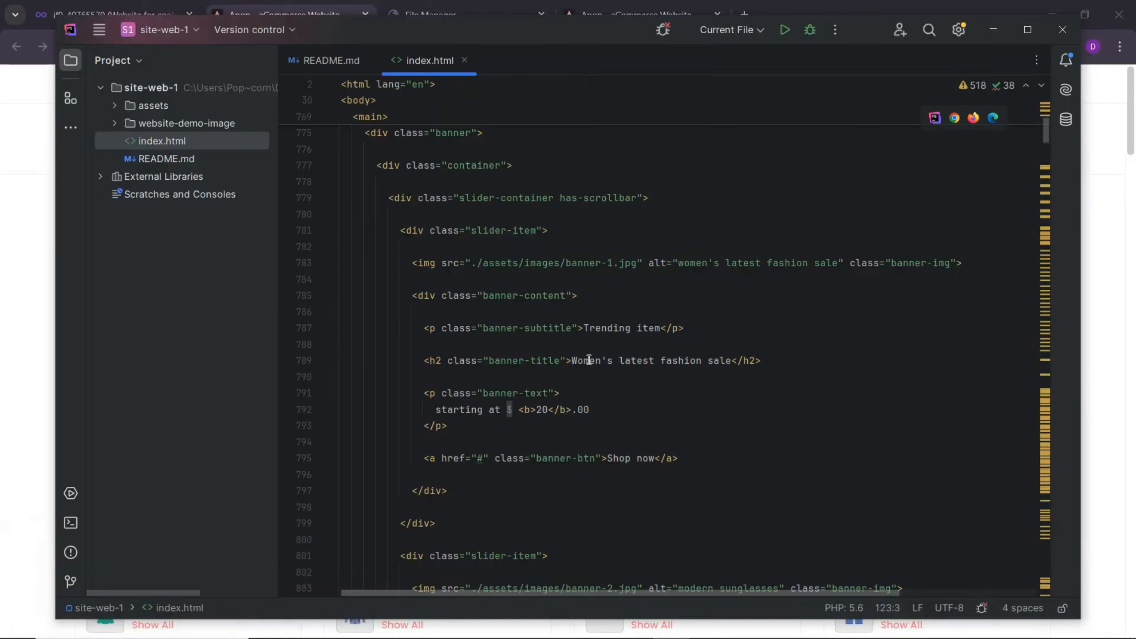
pyautogui.click(589, 361)
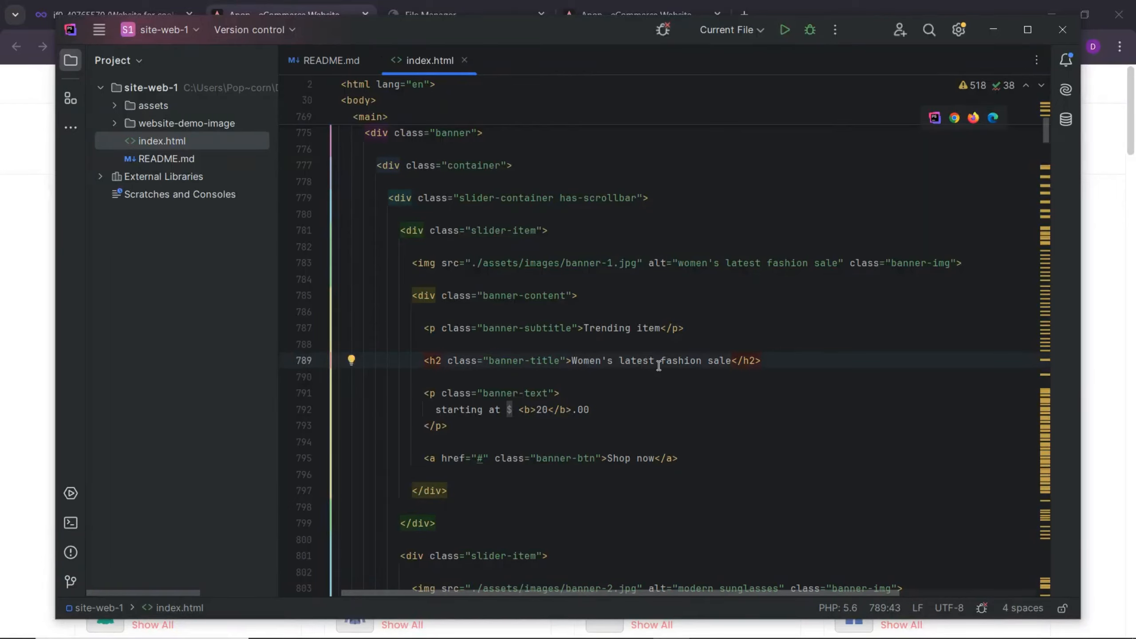
pyautogui.moveTo(659, 367)
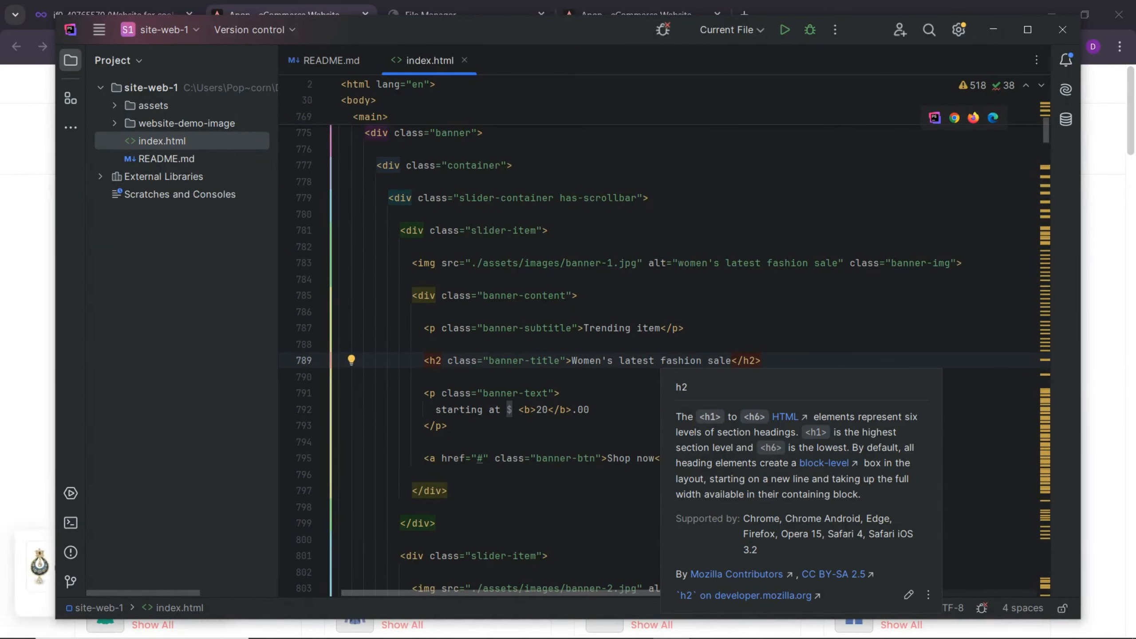
pyautogui.press('BackSpace')
pyautogui.press('BackSpace')
pyautogui.press('BackSpace')
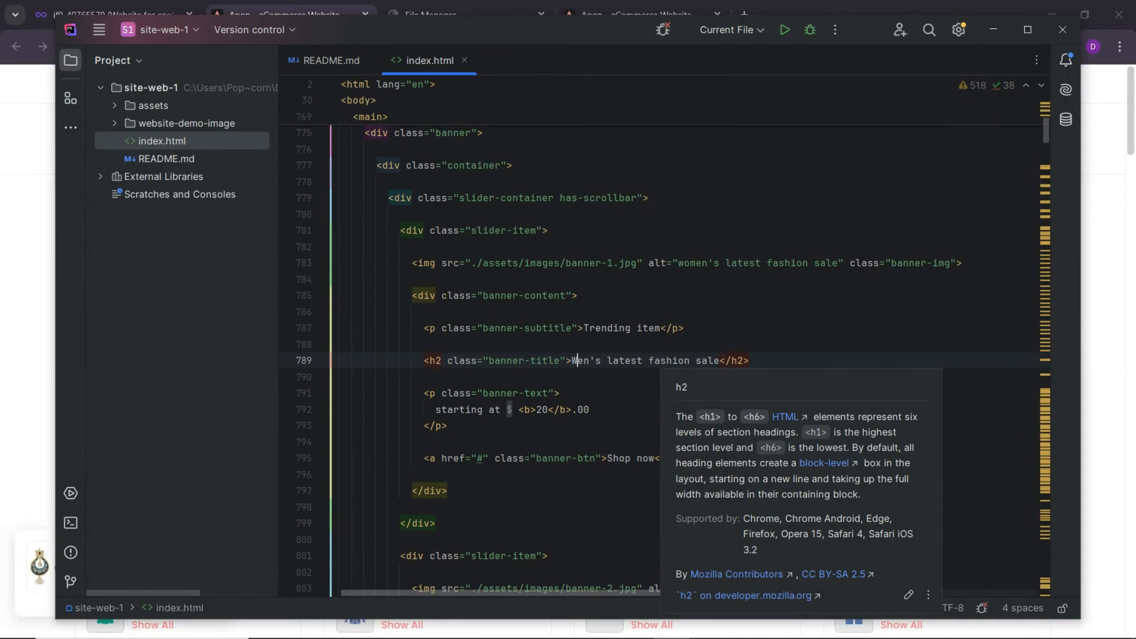
pyautogui.write('M')
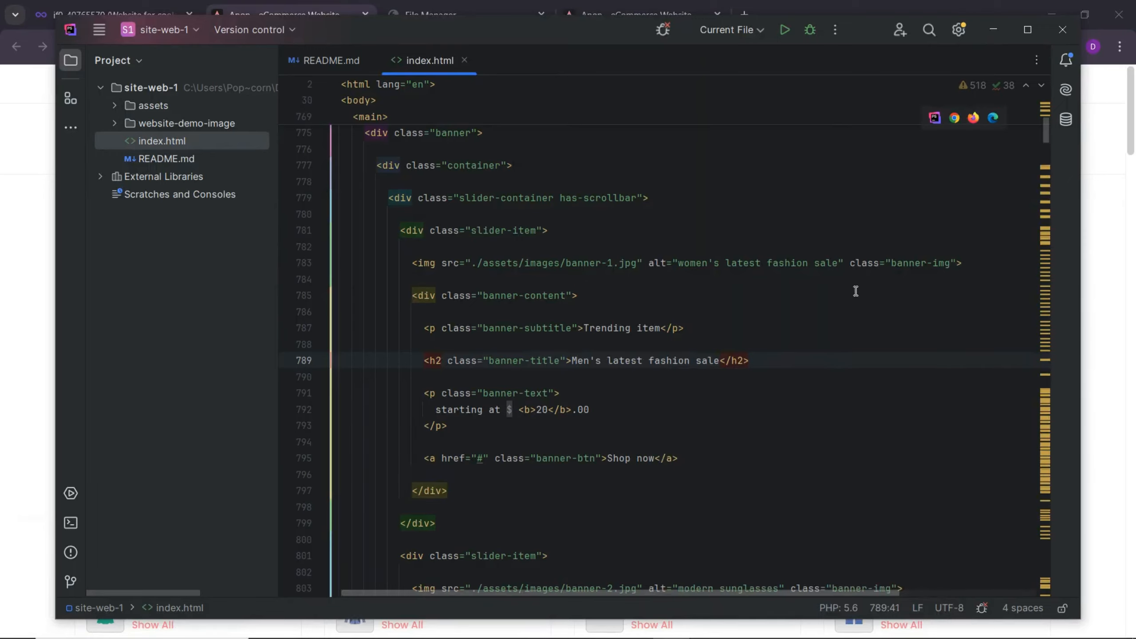
pyautogui.hotkey('ctrl', 's')
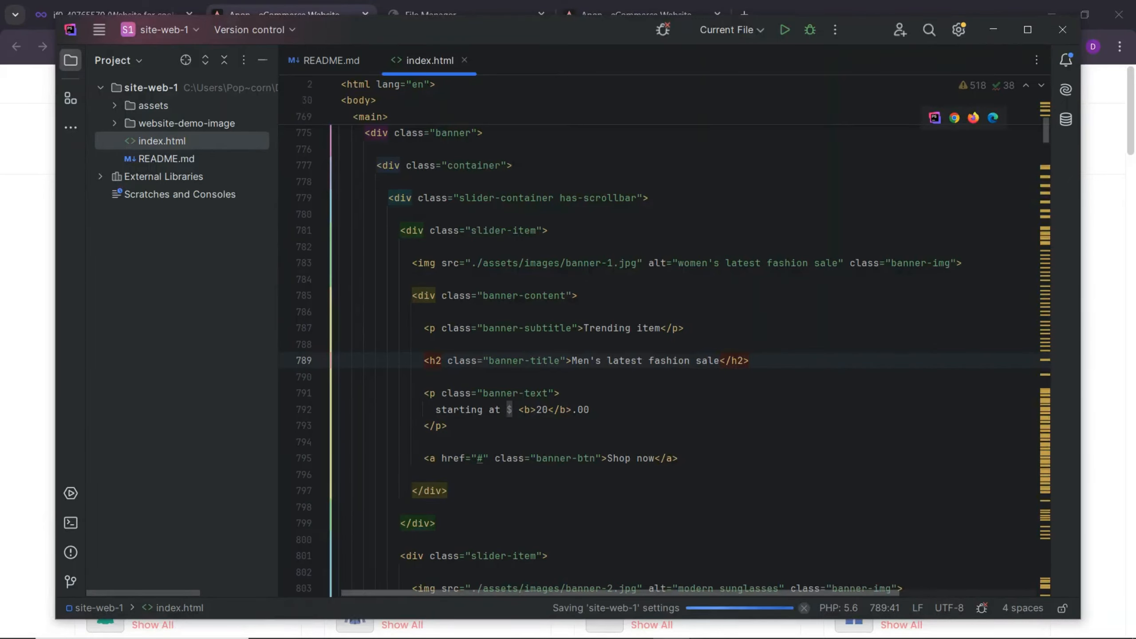
# Open the local index file from the site-web-1 folder in the browser and check the first banner's text.
pyautogui.hotkey('alt', 'Tab')
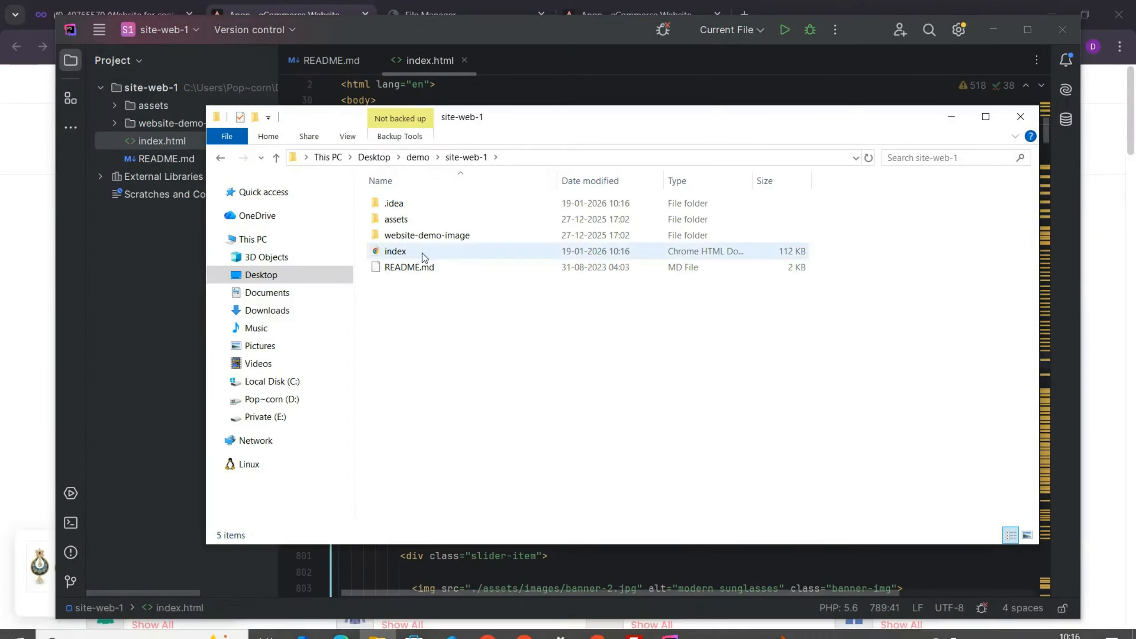
pyautogui.click(423, 254)
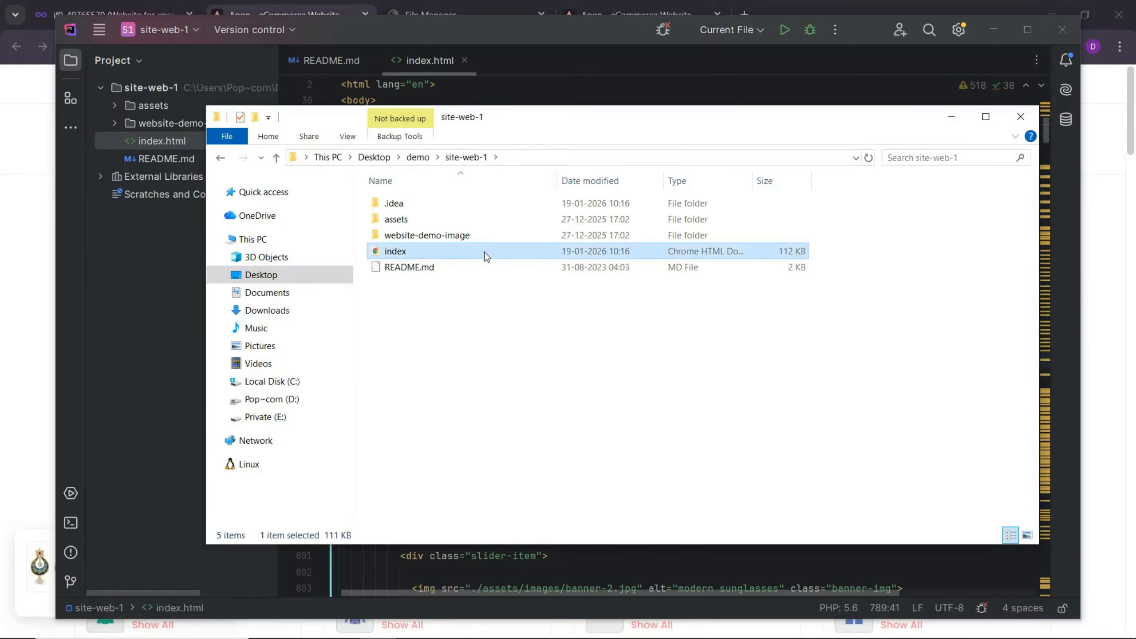
pyautogui.moveTo(484, 253); pyautogui.dragTo(758, 12)
pyautogui.hotkey('alt', 'Tab')
pyautogui.hotkey('alt', 'Tab')
pyautogui.hotkey('alt', 'Tab')
pyautogui.hotkey('alt', 'Tab')
pyautogui.hotkey('alt', 'Tab')
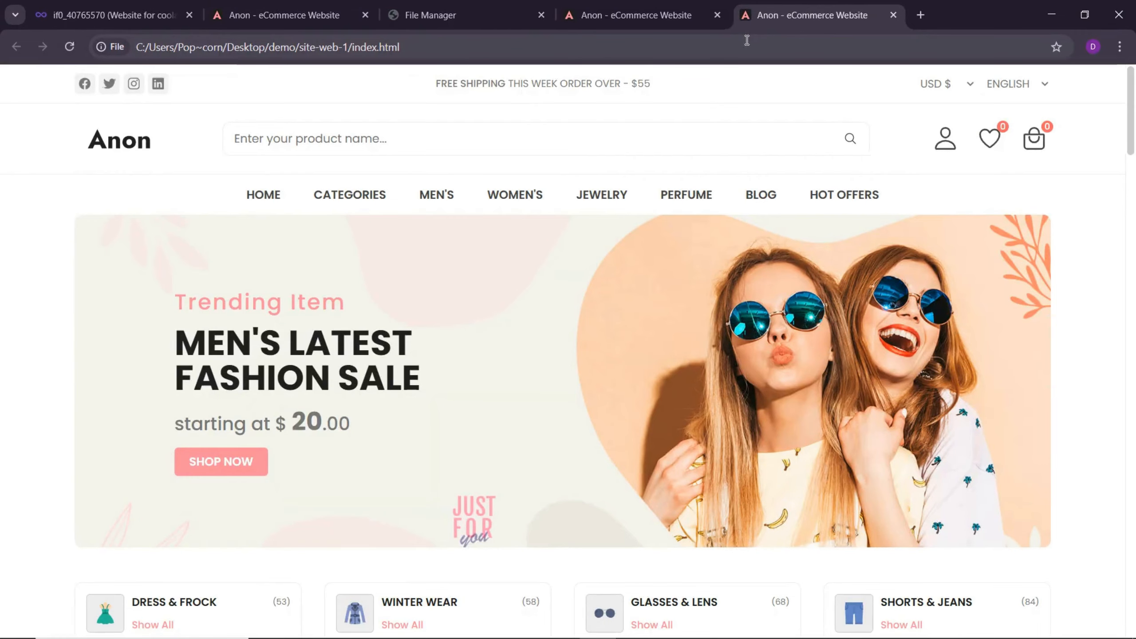
pyautogui.moveTo(180, 303); pyautogui.dragTo(355, 303)
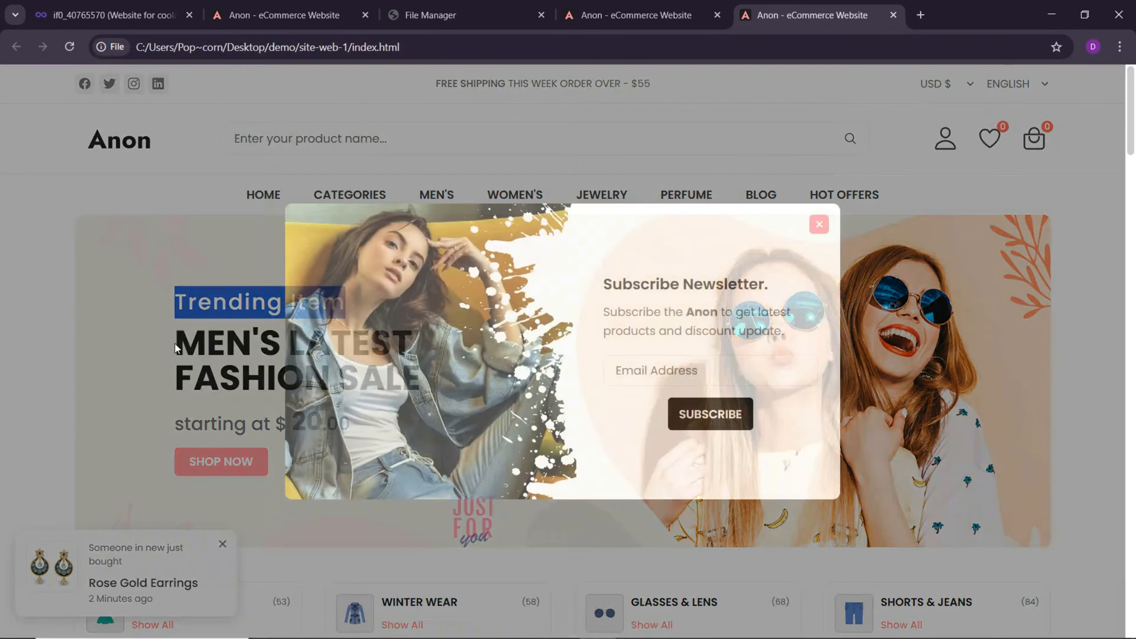
# Dismiss the newsletter popup on the local page, highlight the first banner's title, and compare it with the older local page tab.
pyautogui.click(175, 348)
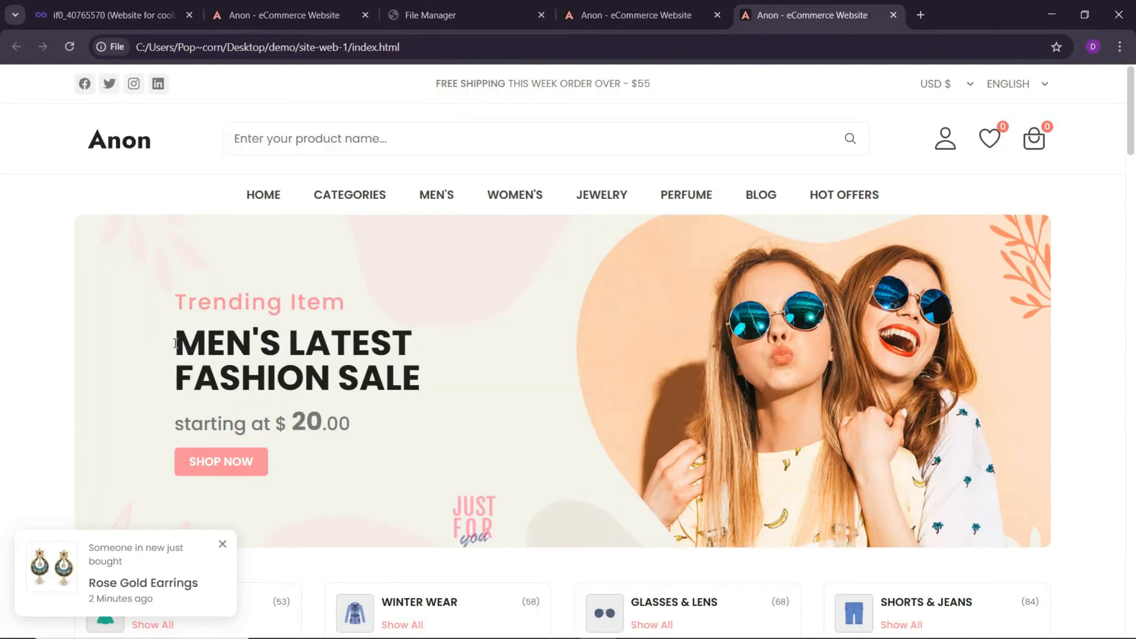
pyautogui.moveTo(176, 343); pyautogui.dragTo(418, 385)
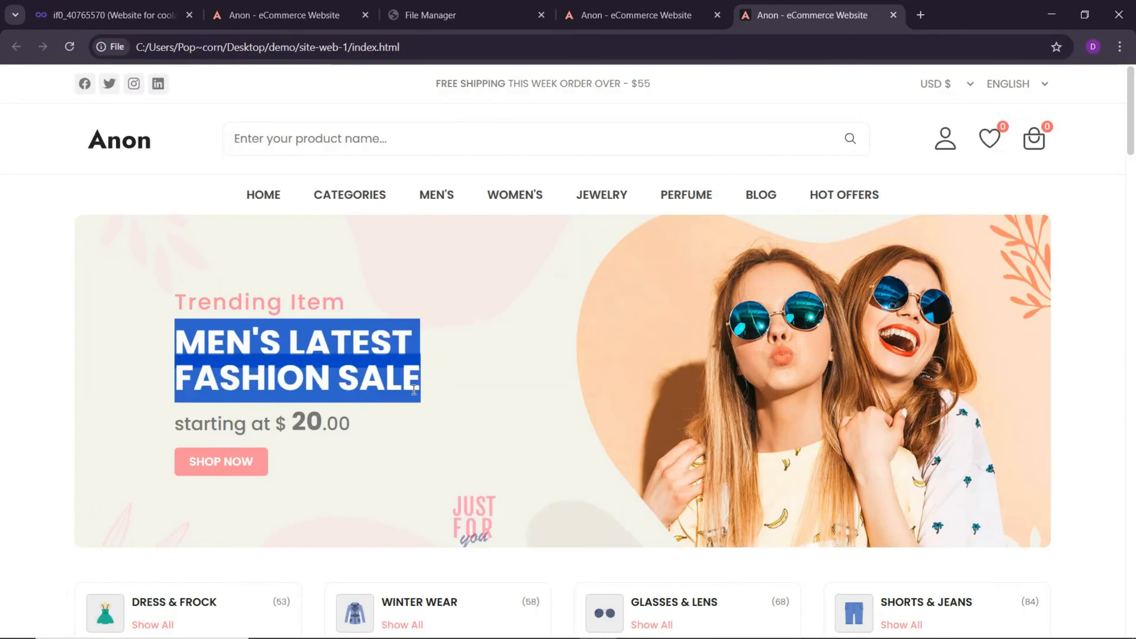
pyautogui.click(680, 8)
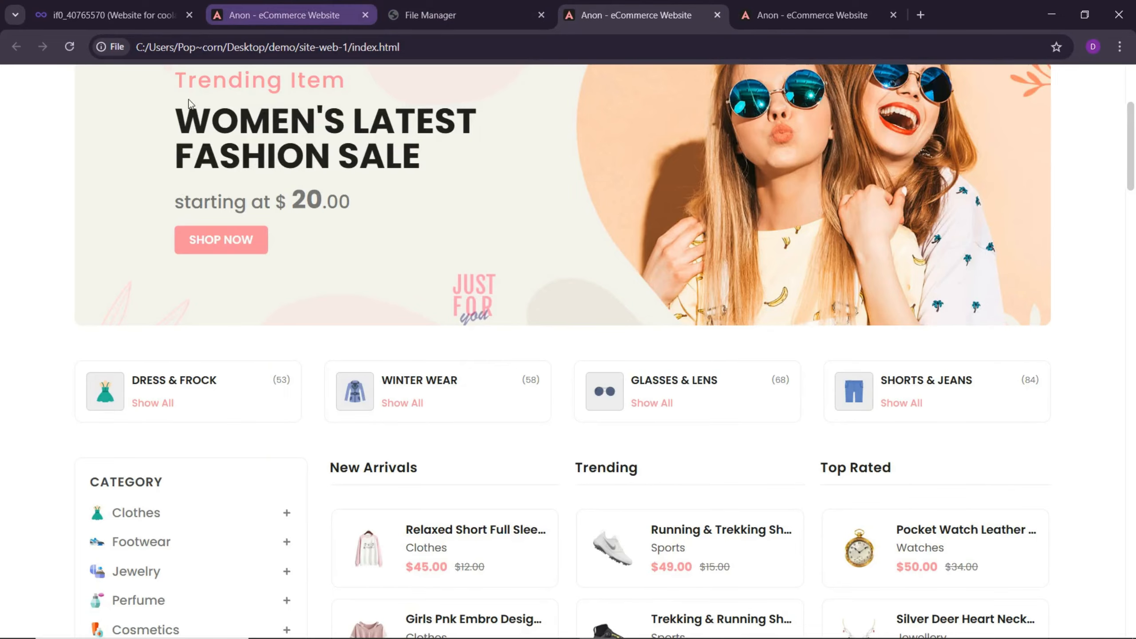
# Switch to the live coolapp.page.gd page, reload it, dismiss the newsletter popup, and check the first banner's title.
pyautogui.click(286, 15)
pyautogui.click(69, 47)
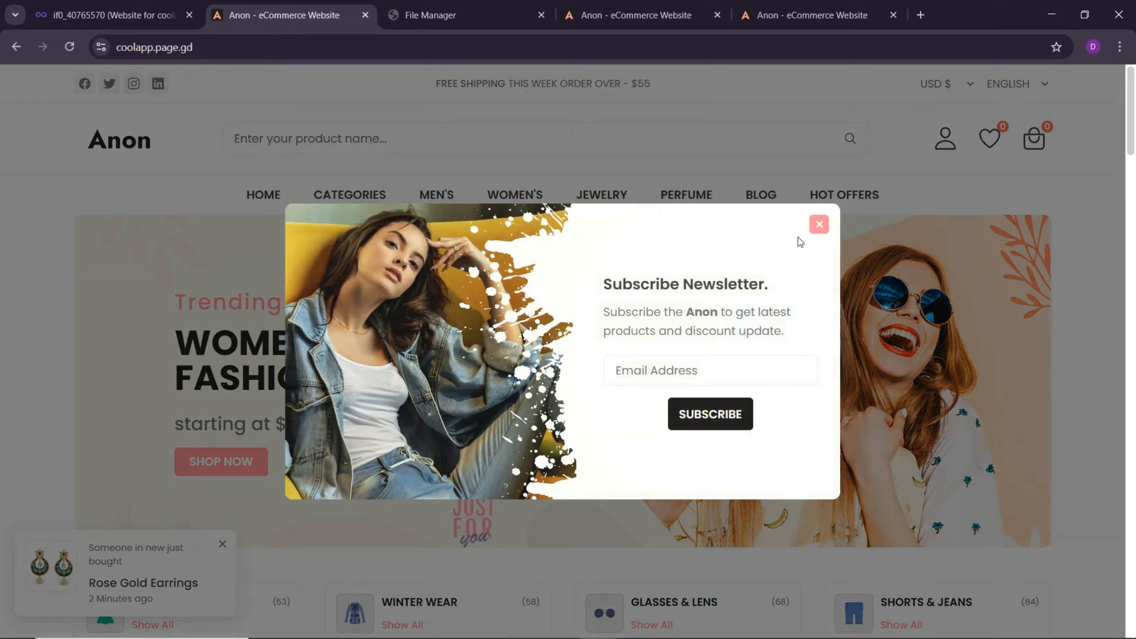
pyautogui.click(815, 227)
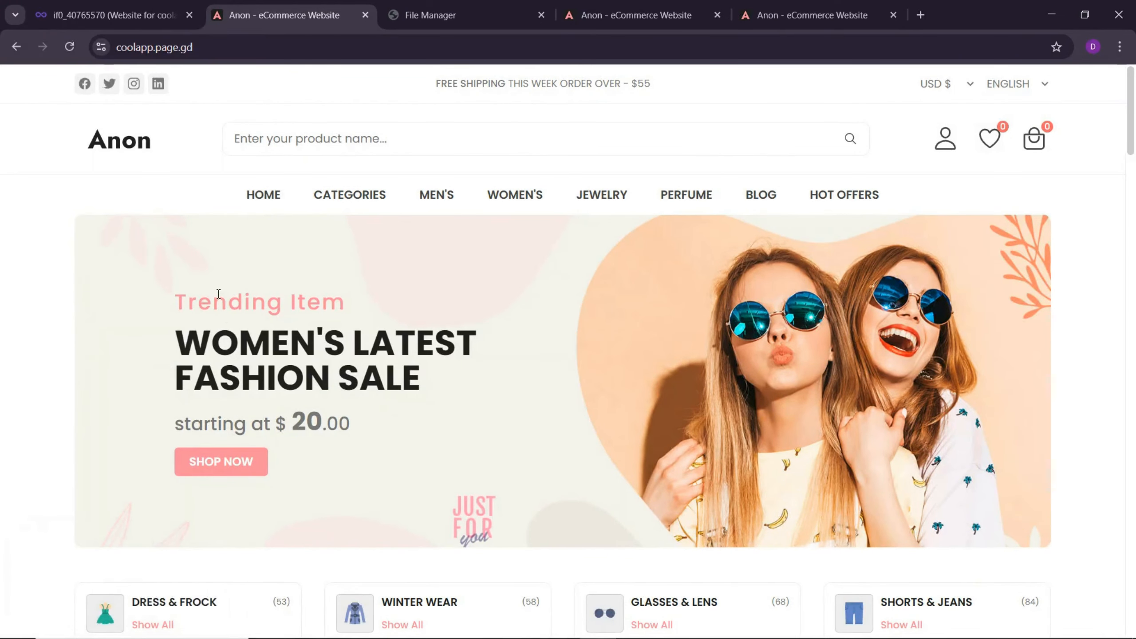
pyautogui.moveTo(186, 341); pyautogui.dragTo(339, 342)
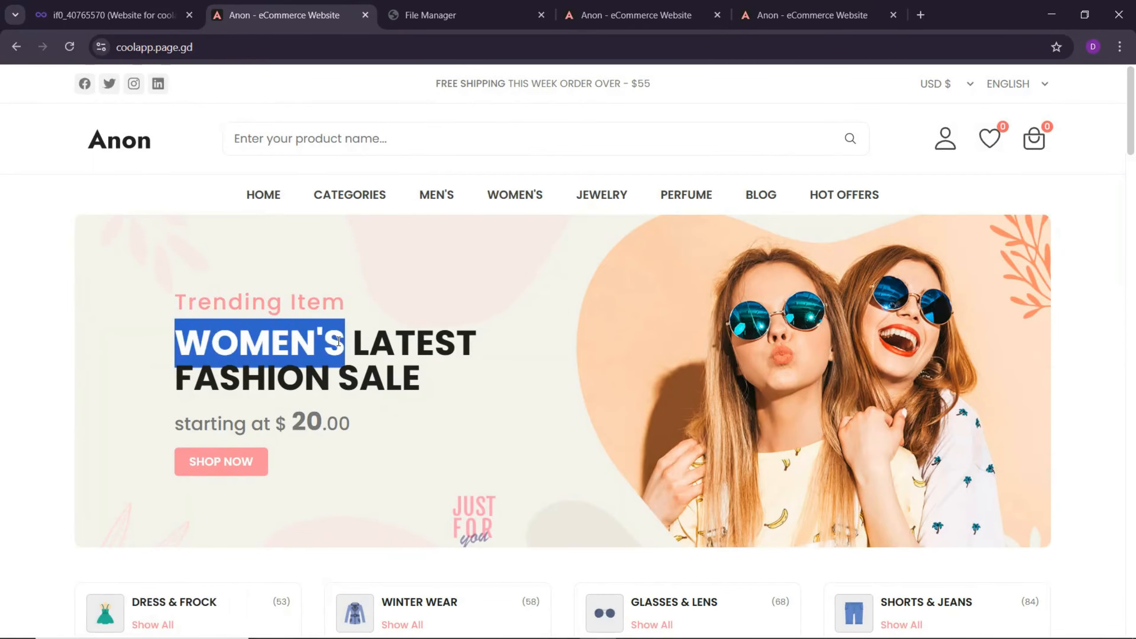
pyautogui.click(383, 392)
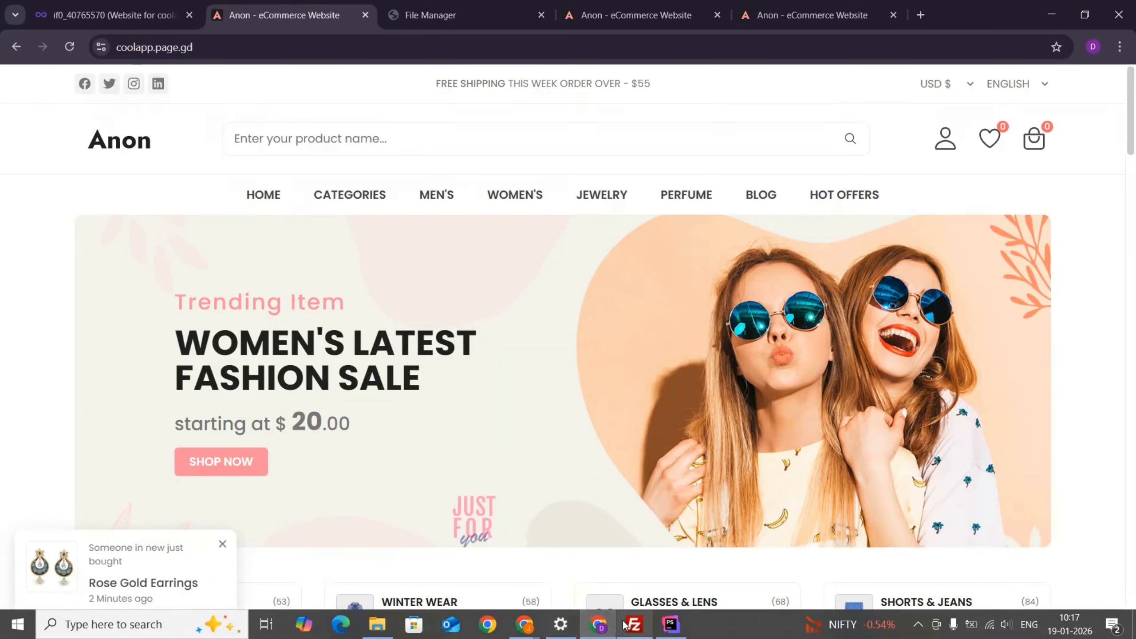
# Switch to FileZilla and refresh the local and remote file lists.
pyautogui.click(629, 625)
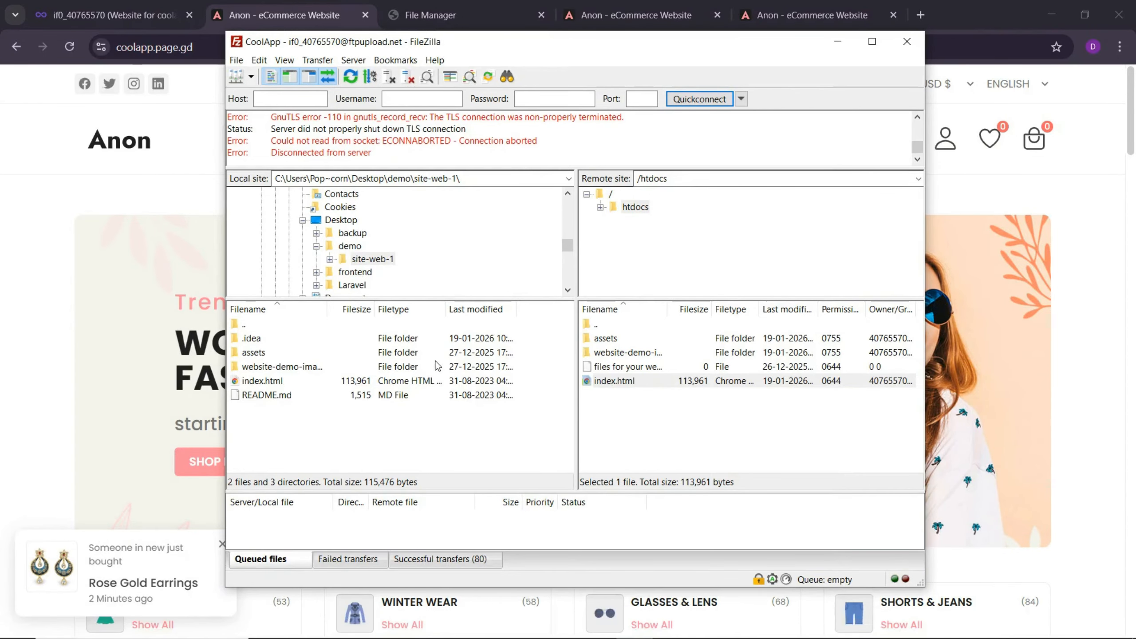
pyautogui.click(351, 78)
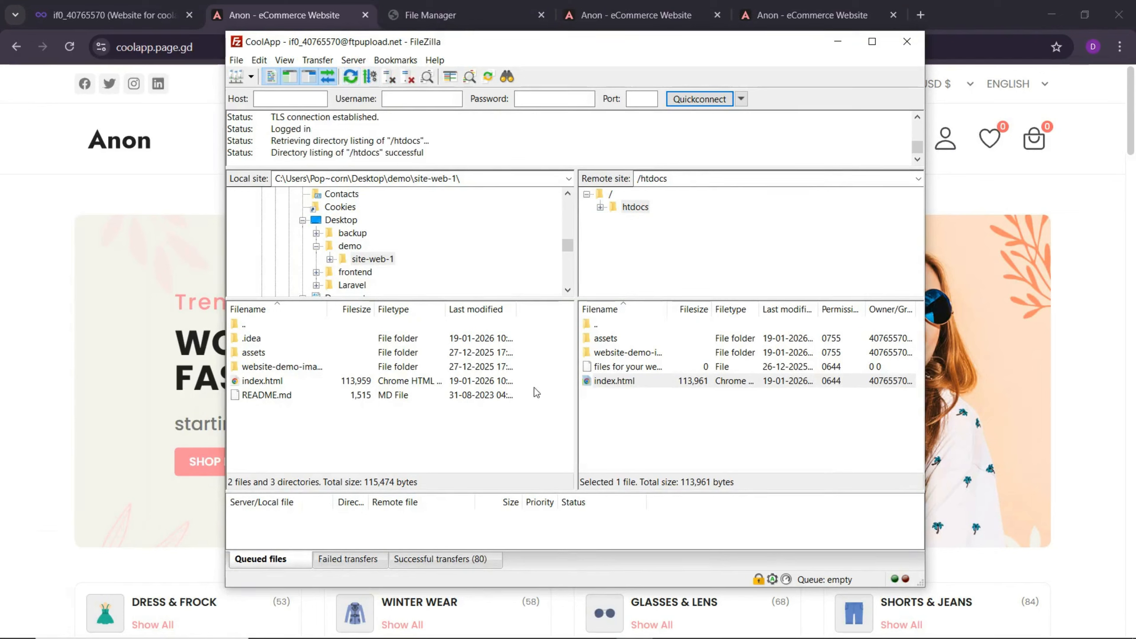
pyautogui.click(260, 381)
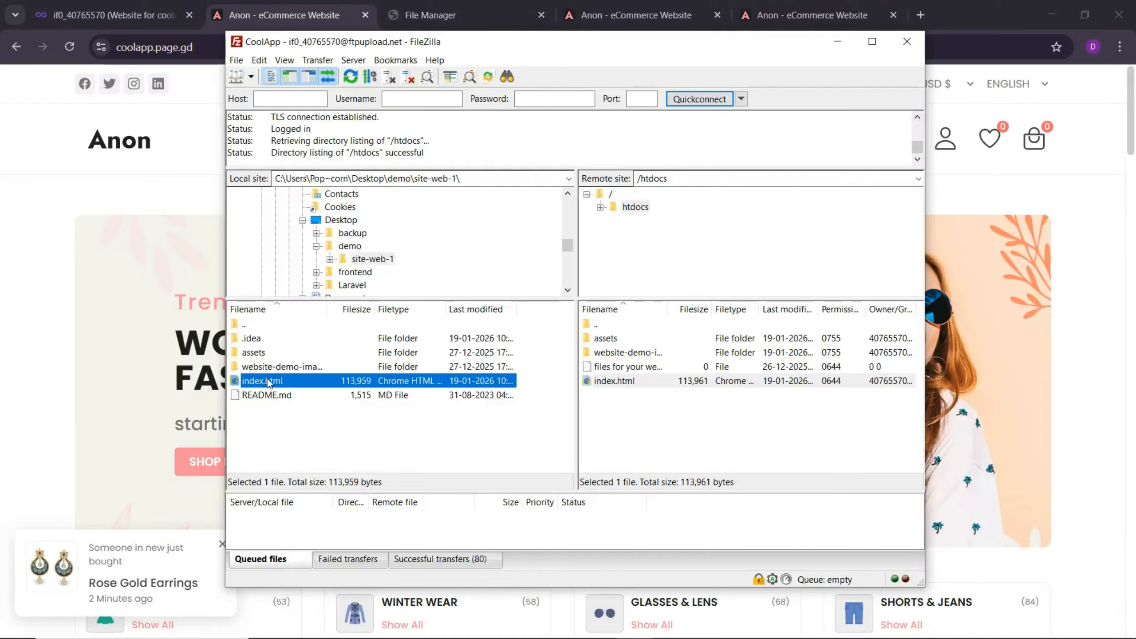
pyautogui.rightClick(269, 382)
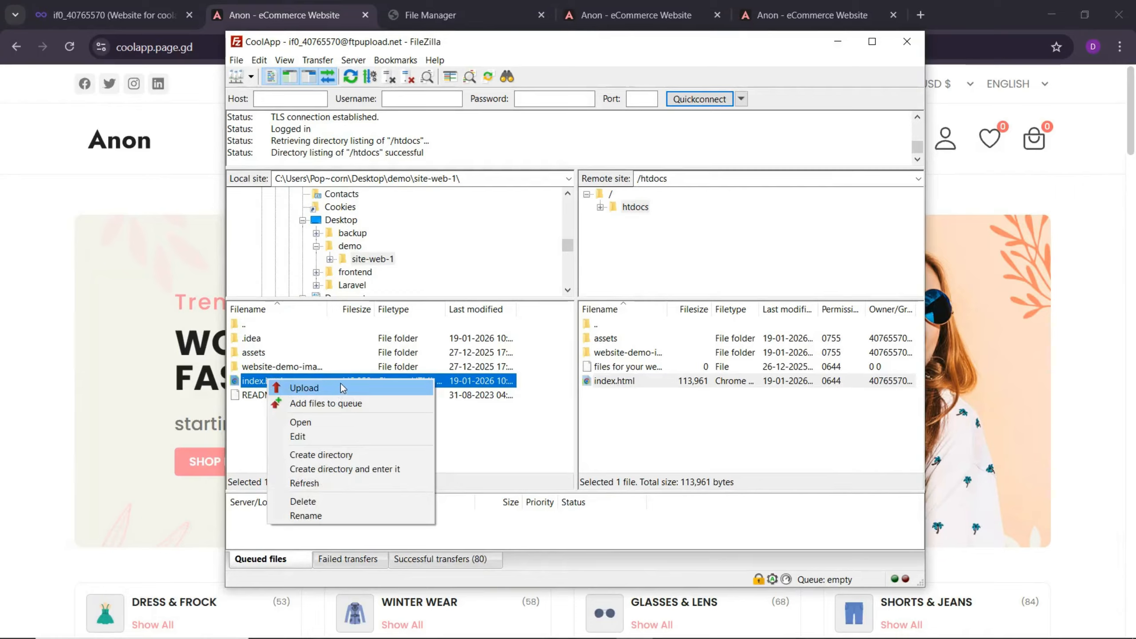
pyautogui.click(375, 397)
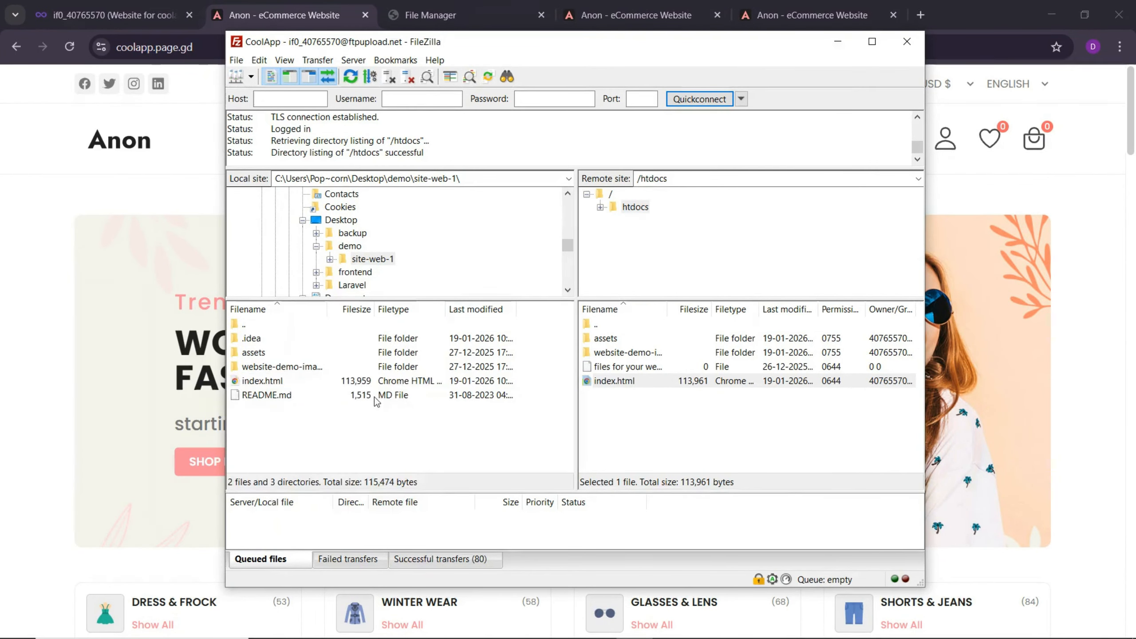
# Upload index.html from the local site-web-1 folder to the remote htdocs folder, overwriting the existing file.
pyautogui.click(274, 383)
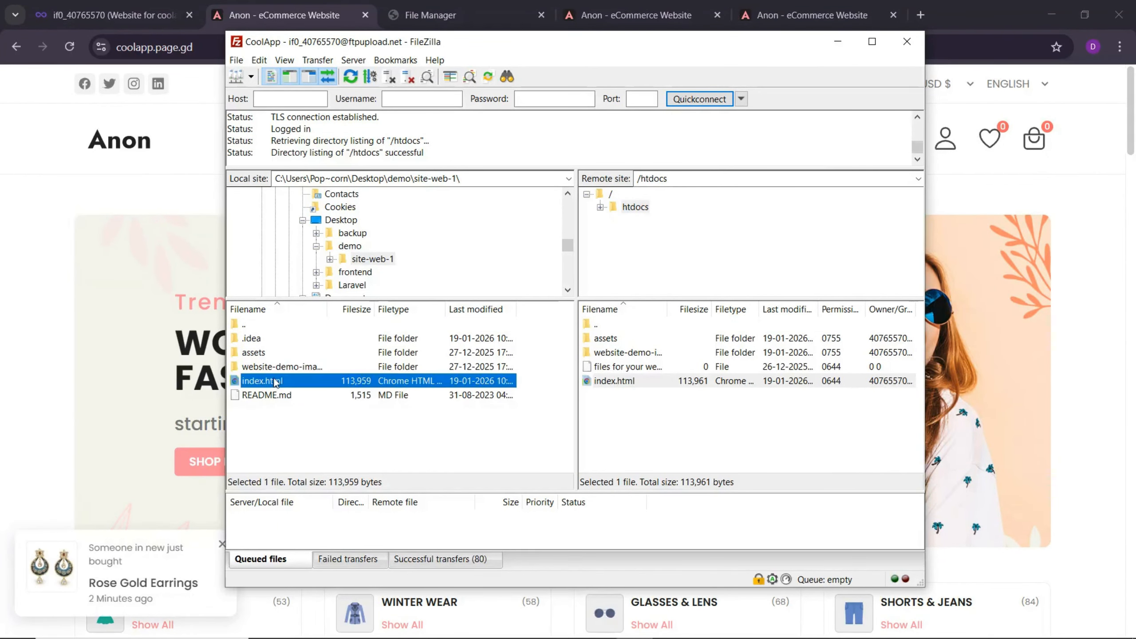
pyautogui.moveTo(277, 384); pyautogui.dragTo(640, 415)
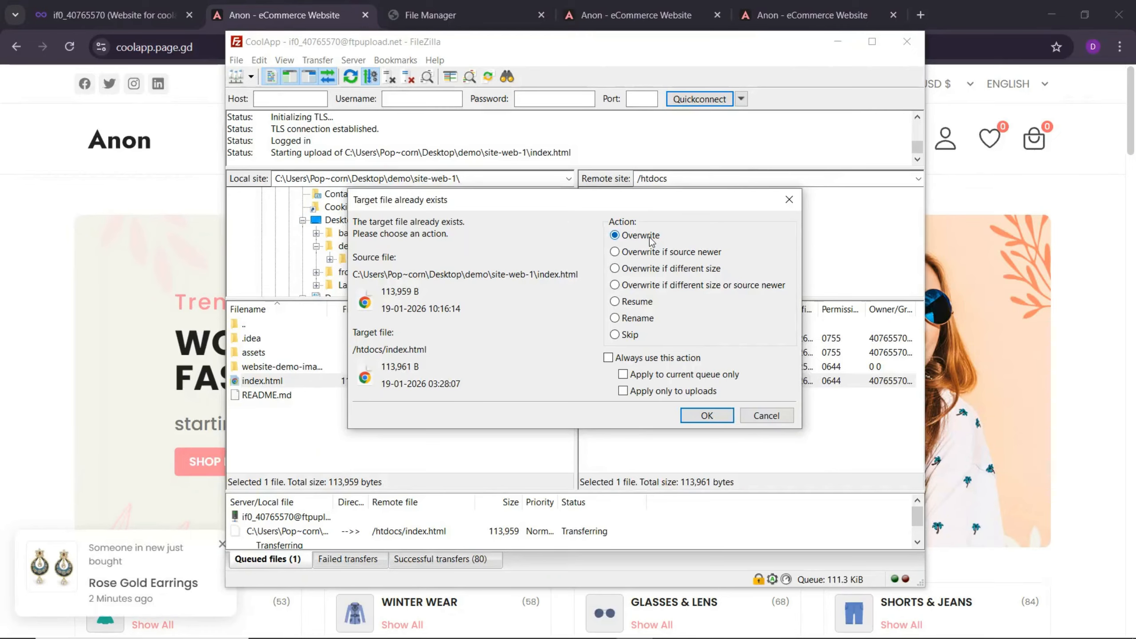
pyautogui.click(706, 416)
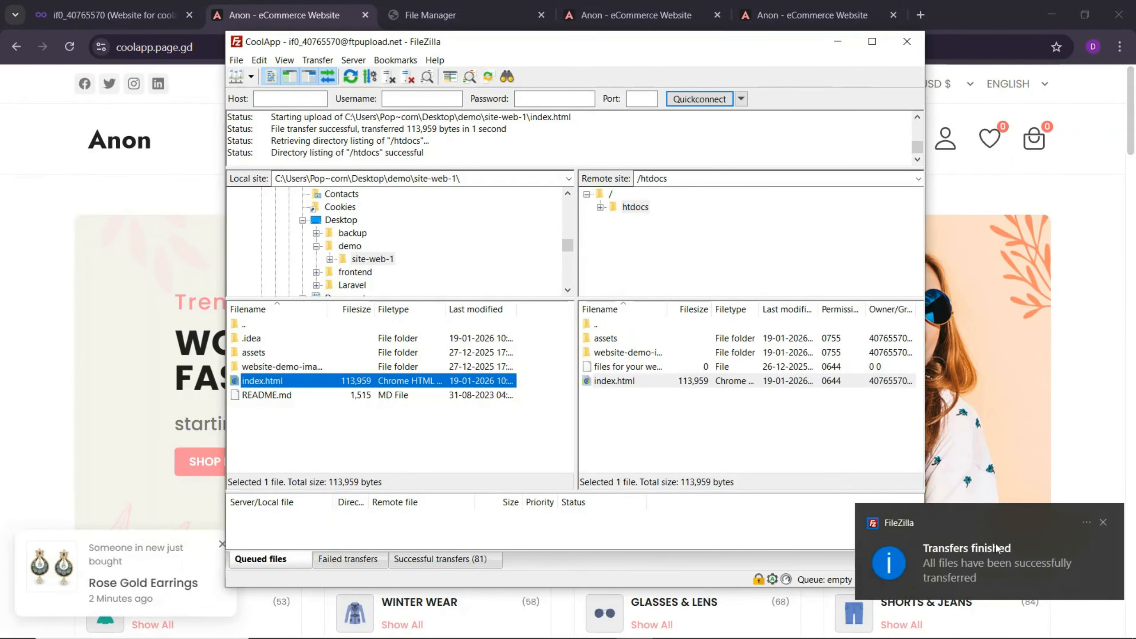
# Return to the browser, reload coolapp.page.gd, and inspect the first banner's title and the product sections.
pyautogui.click(41, 247)
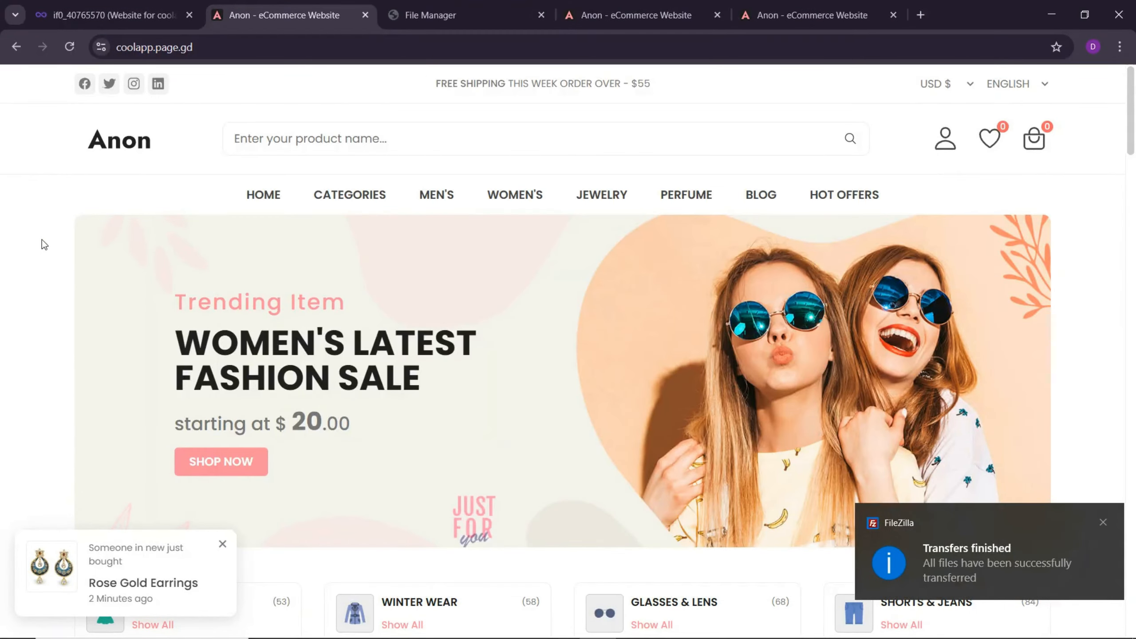
pyautogui.click(69, 47)
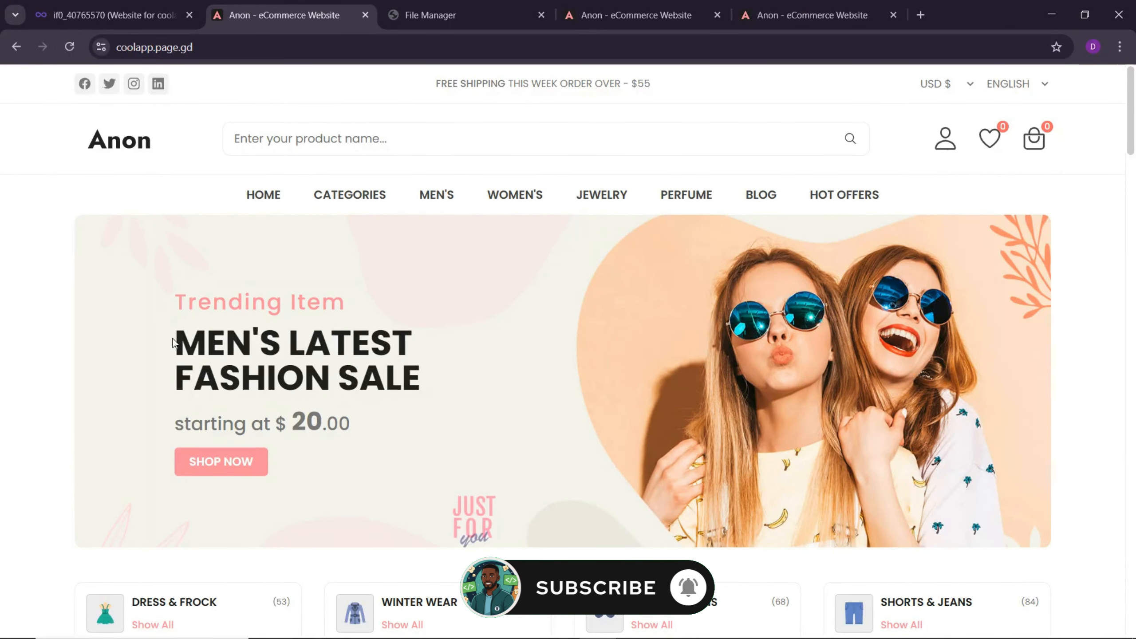
pyautogui.moveTo(174, 342); pyautogui.dragTo(281, 344)
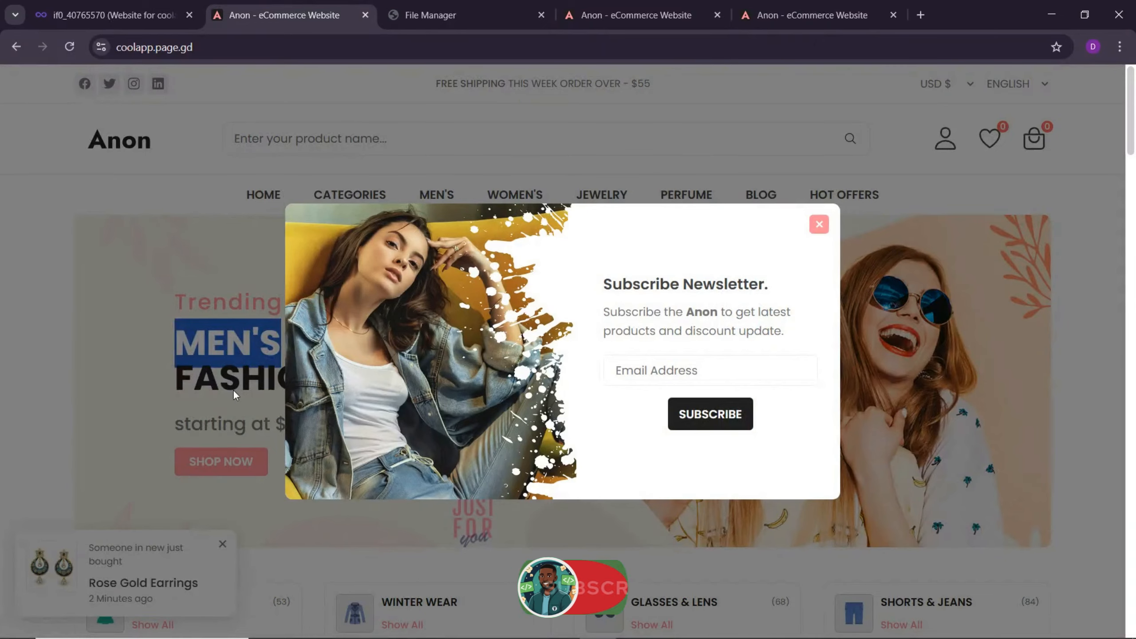
pyautogui.click(235, 391)
pyautogui.scroll(-4, 264, 387)
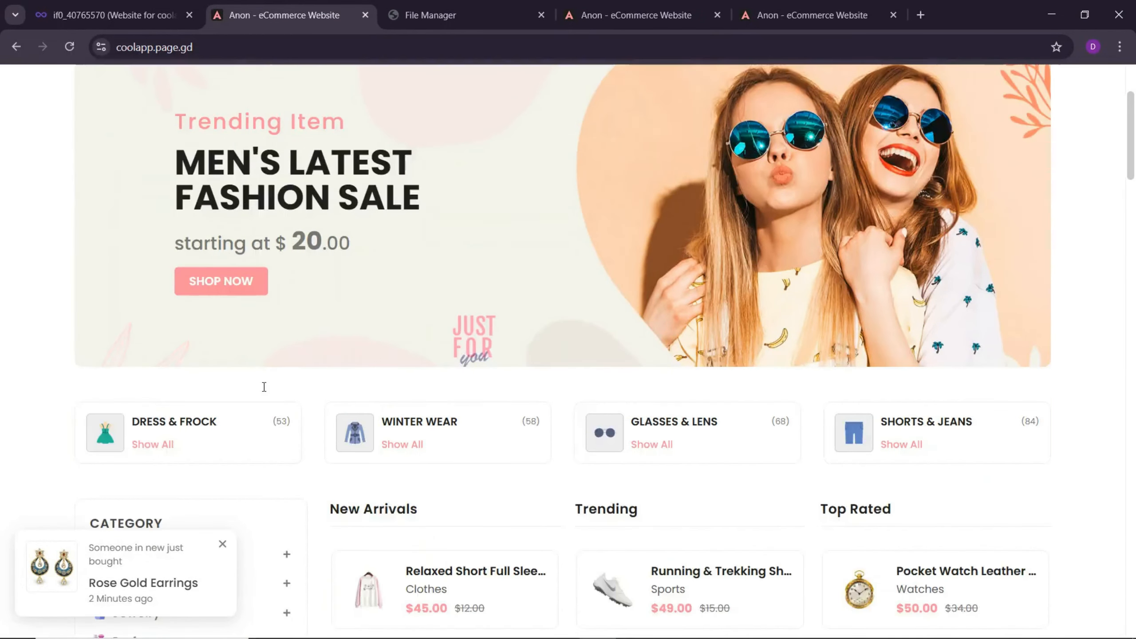
pyautogui.scroll(-10, 265, 387)
pyautogui.scroll(1, 264, 390)
pyautogui.scroll(-7, 264, 389)
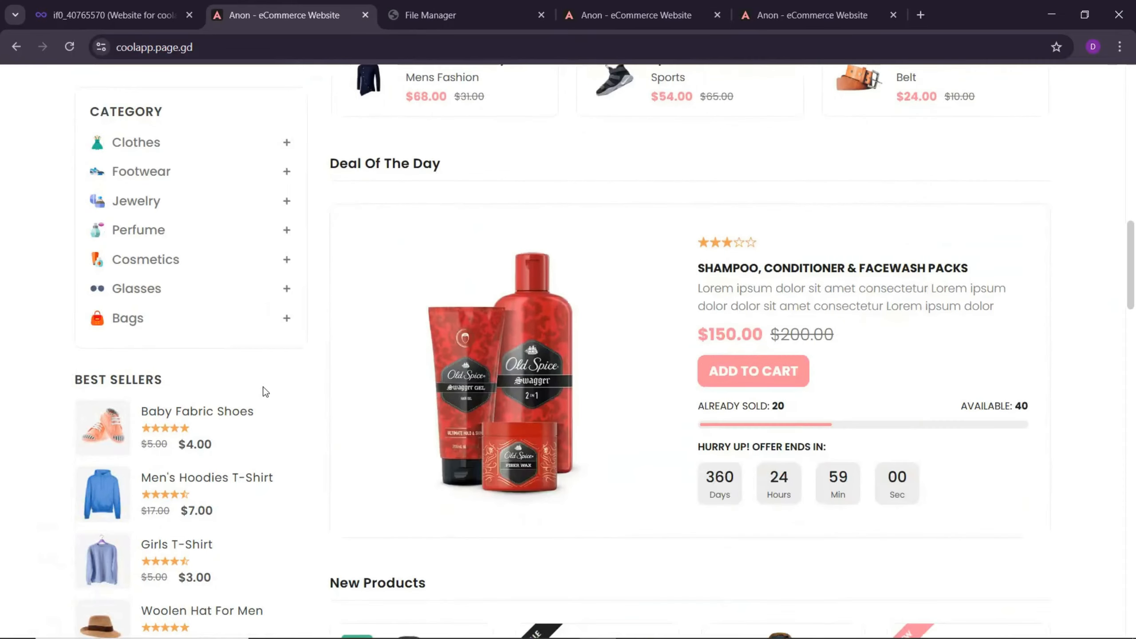
pyautogui.scroll(-15, 265, 391)
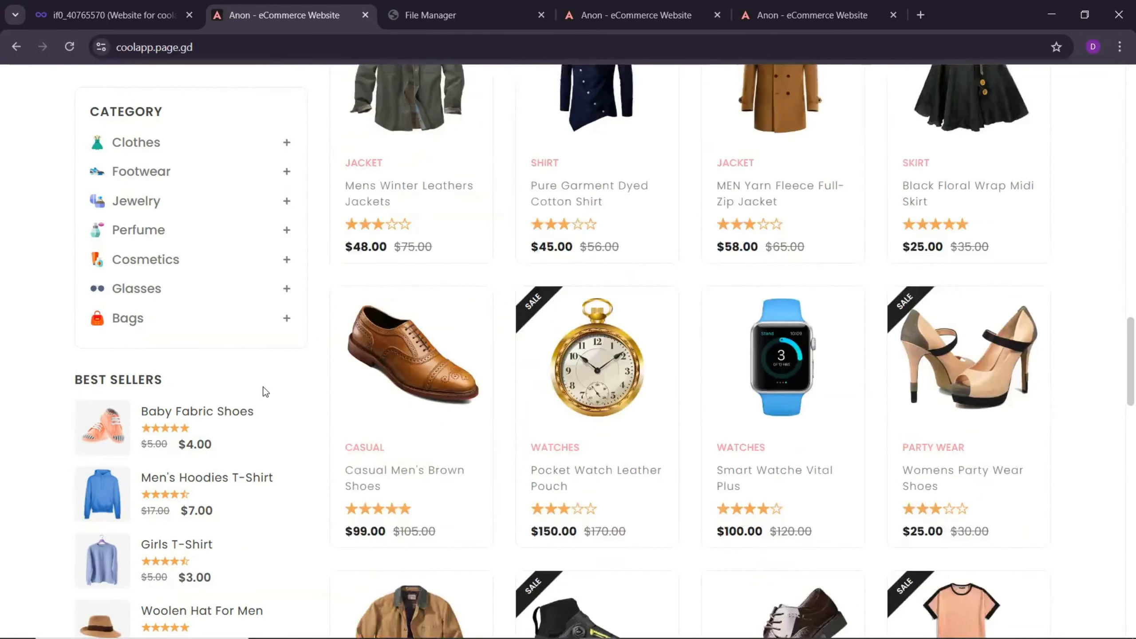
# Close the older local page tab and compare the remaining local file address with the live coolapp.page.gd address.
pyautogui.click(717, 16)
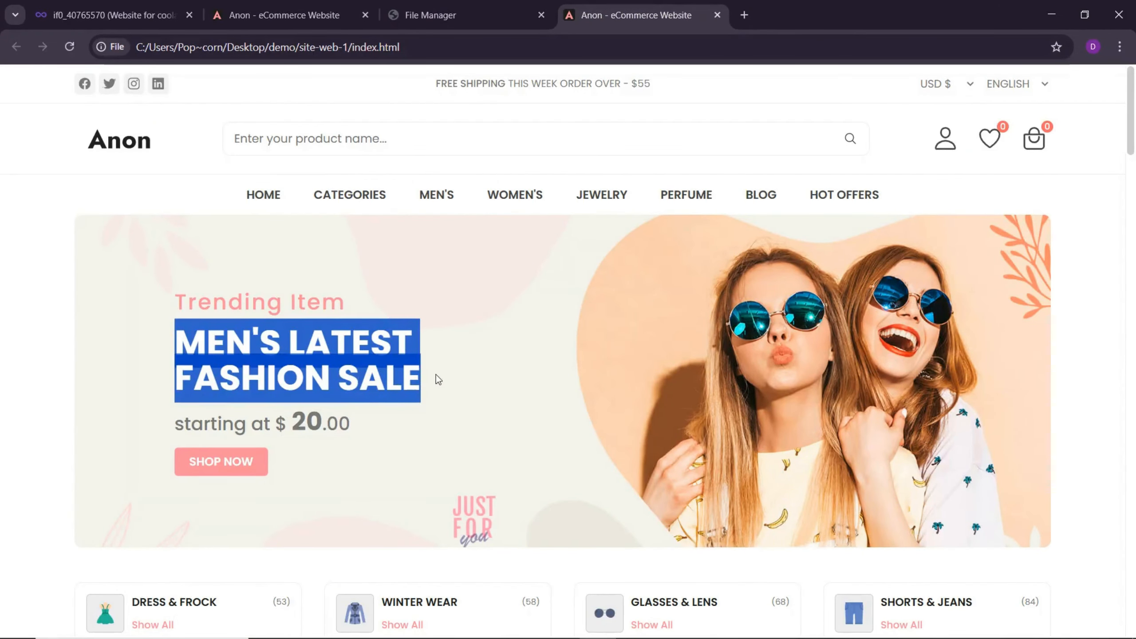
pyautogui.click(423, 46)
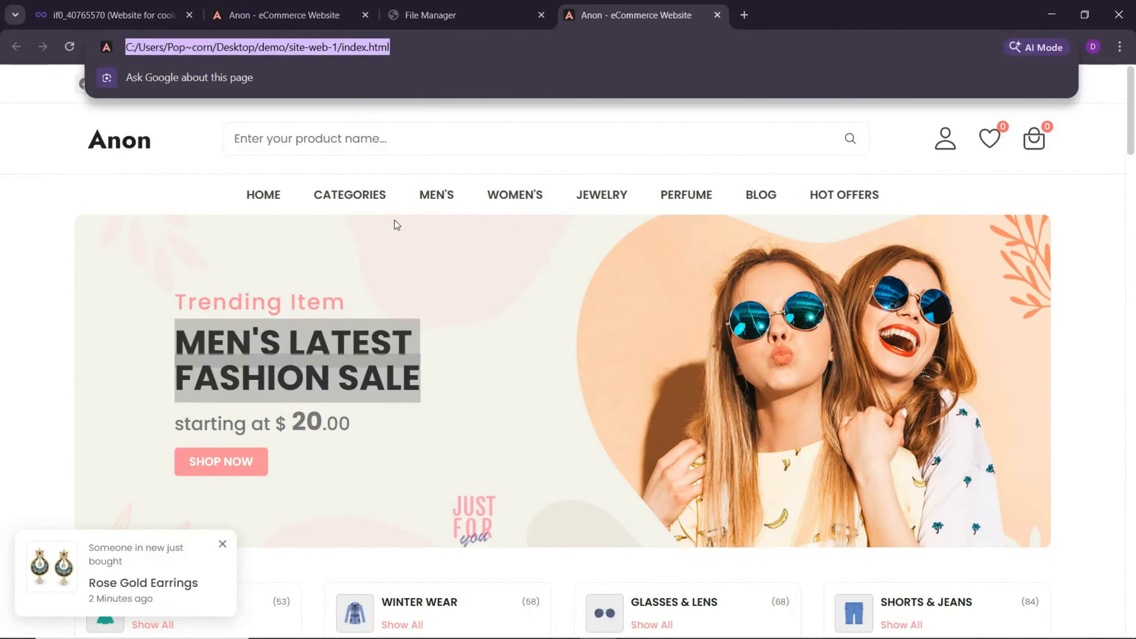
pyautogui.click(390, 264)
pyautogui.click(237, 6)
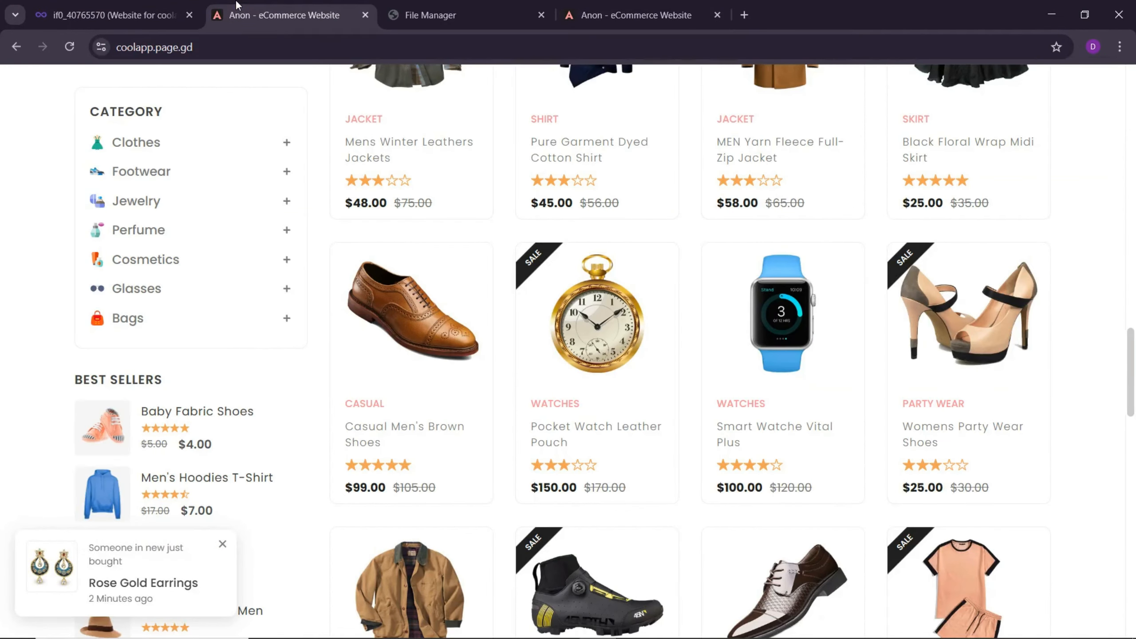
pyautogui.click(207, 48)
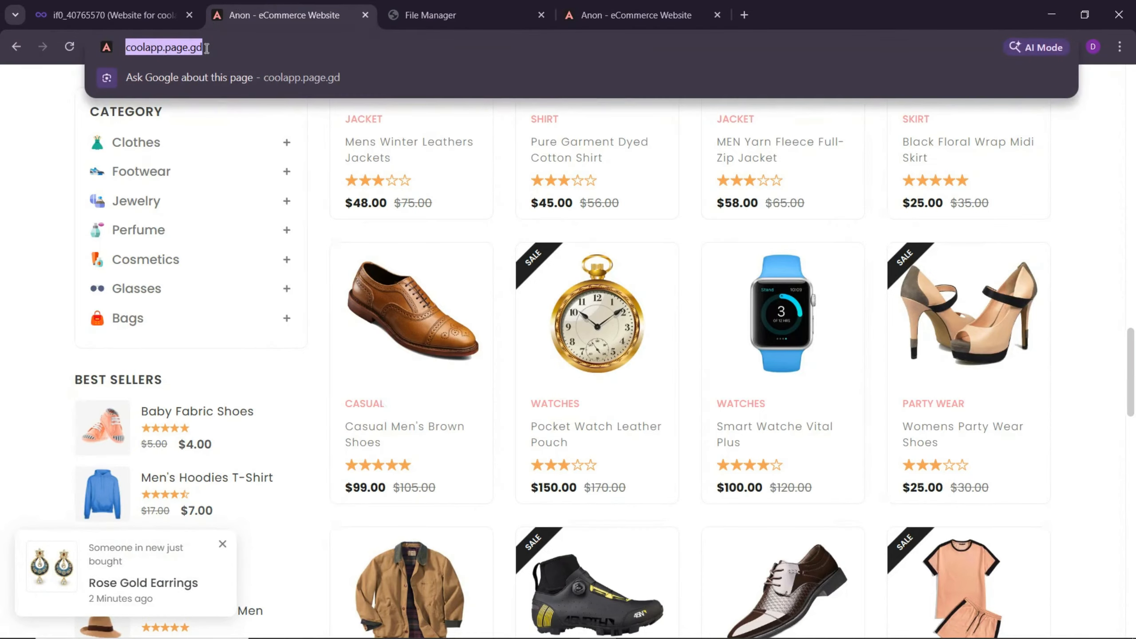
# Switch to FileZilla and refresh the file lists to reconnect to the server.
pyautogui.click(635, 625)
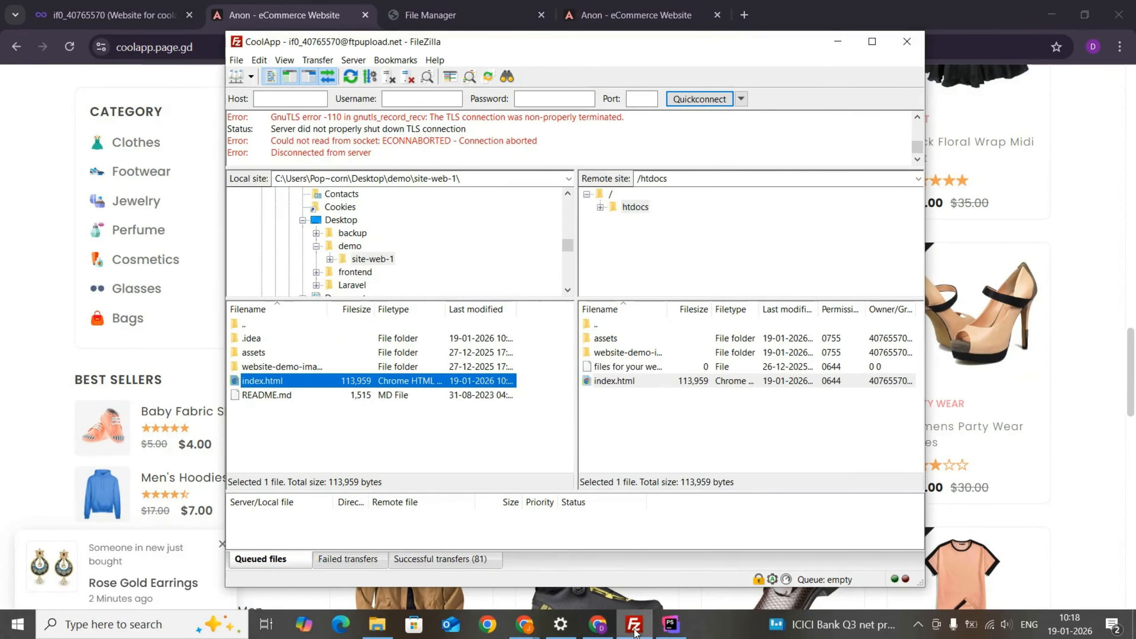
pyautogui.click(355, 78)
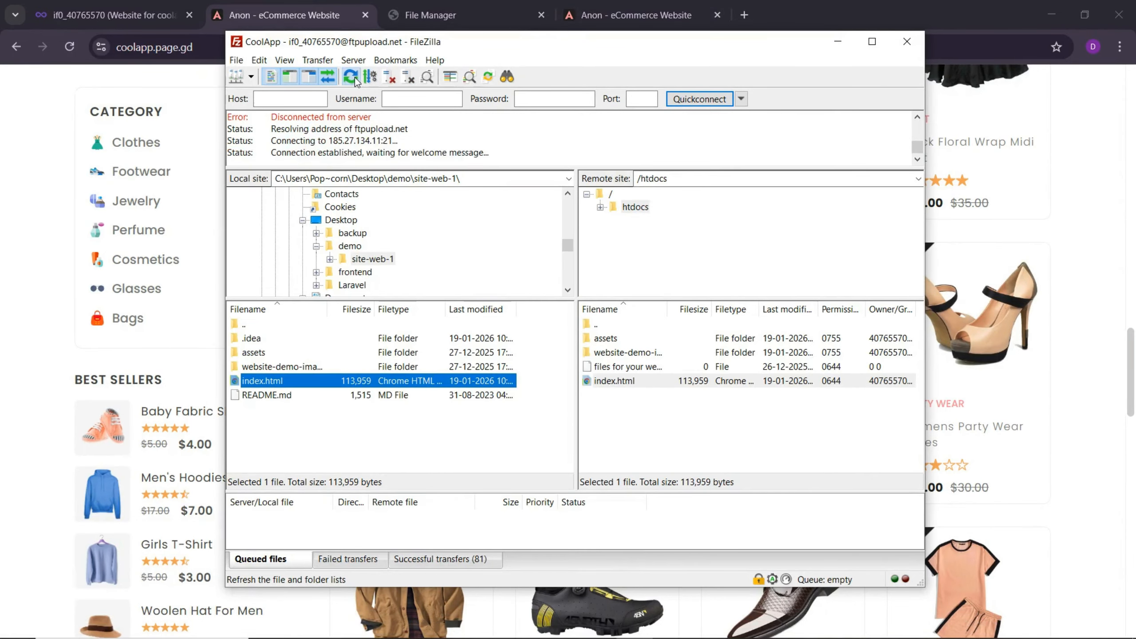